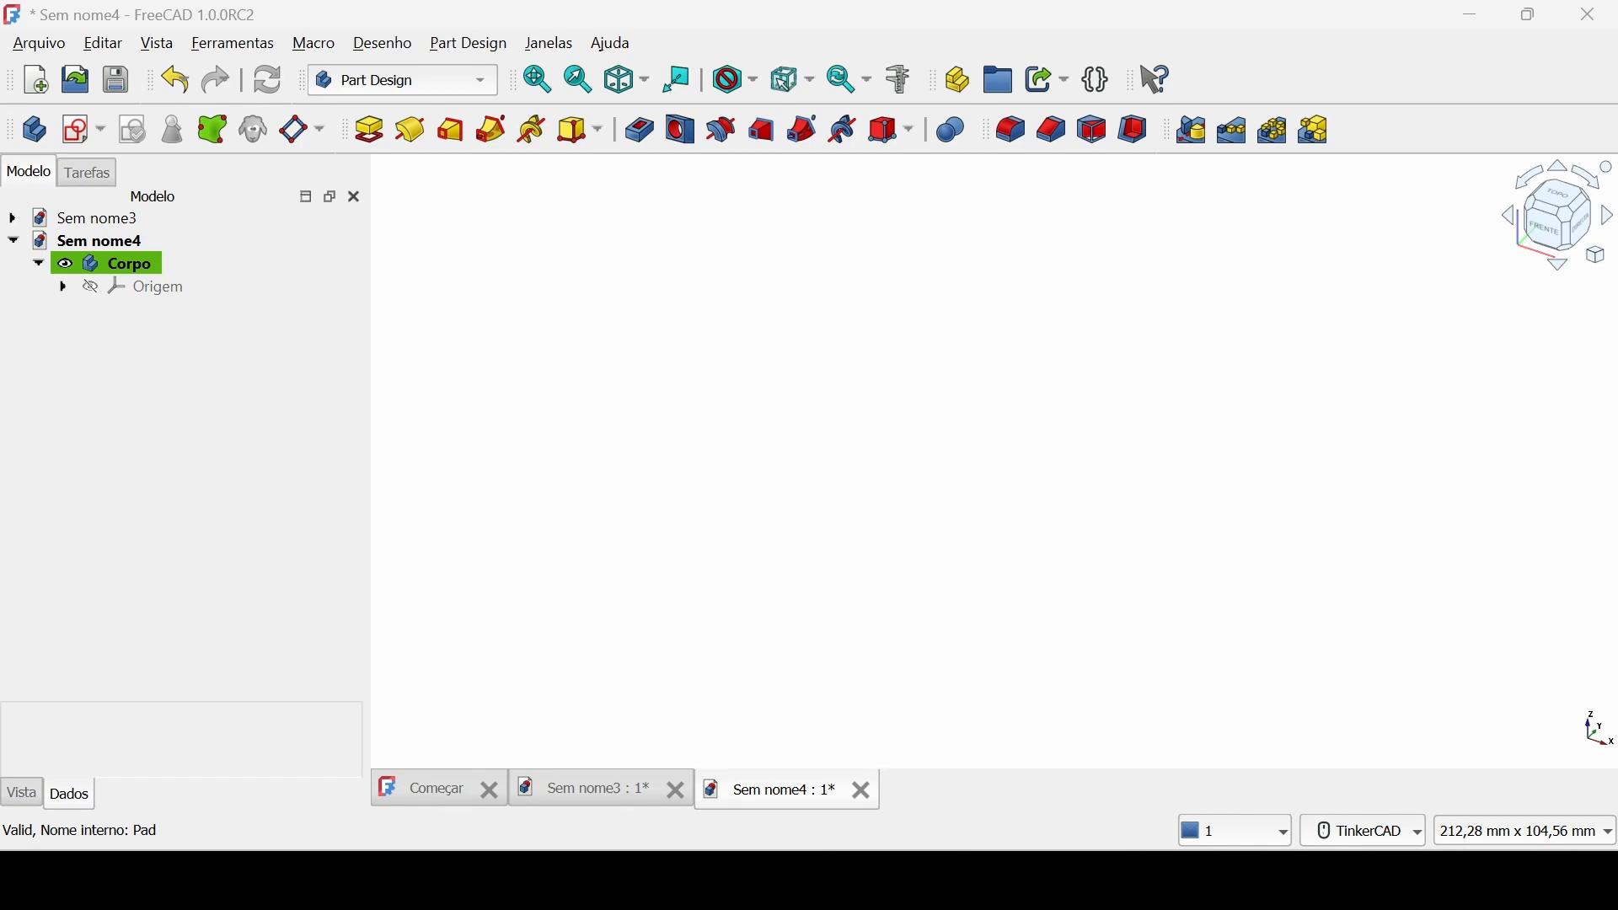
Create a new sketch attached to the body's XY plane.
{"action": "left_click", "coordinate": [77, 141]}
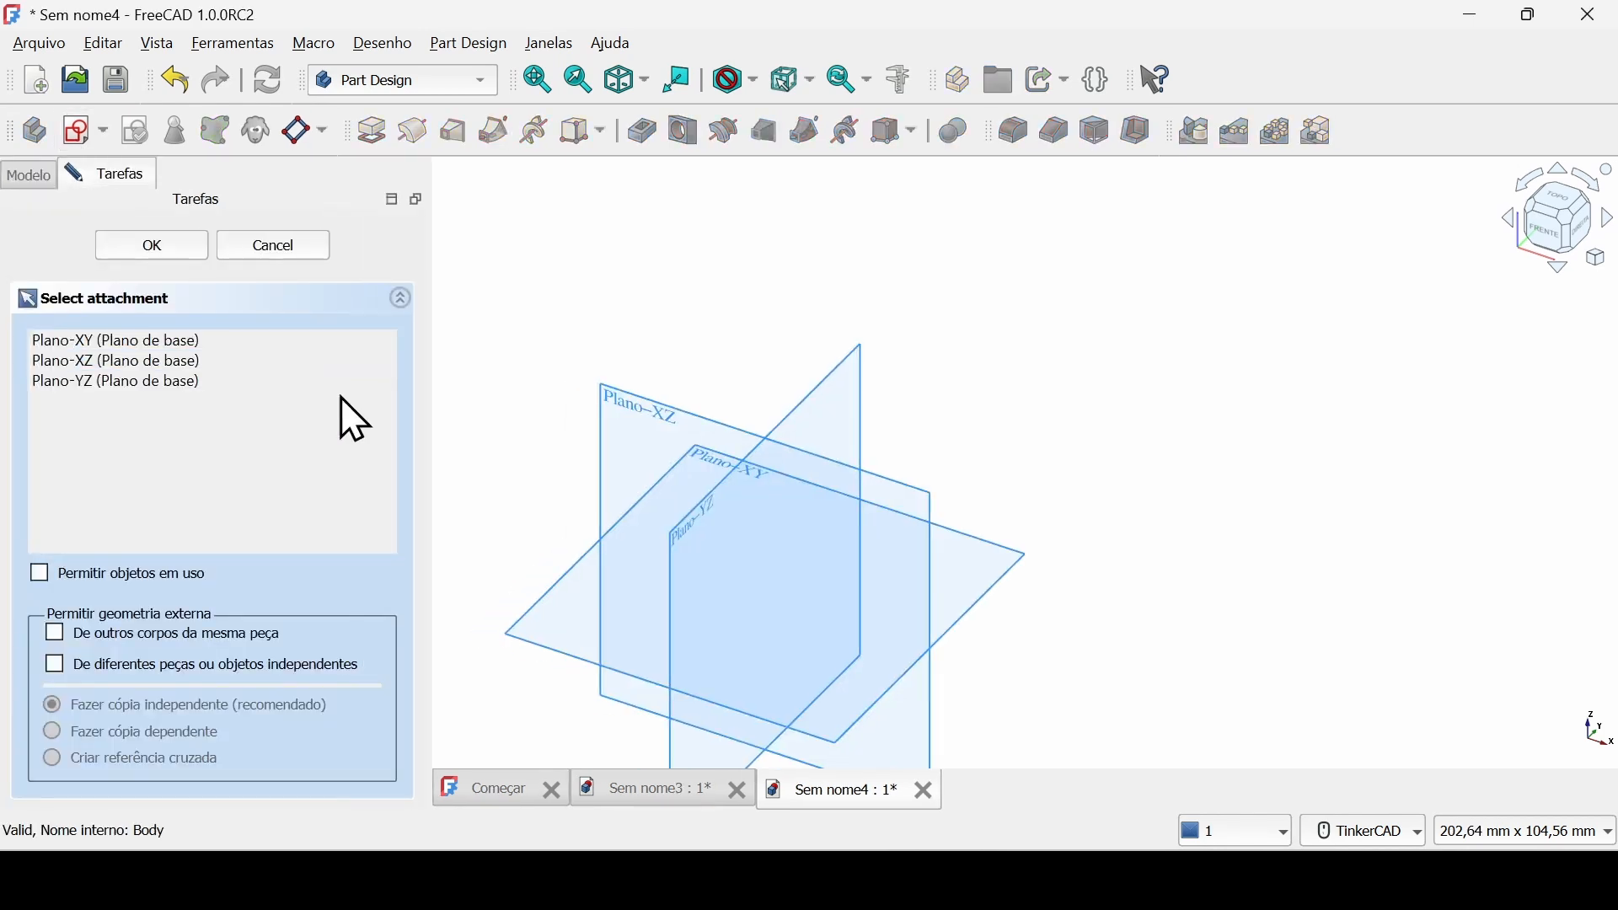
{"action": "middle_click_drag", "start_coordinate": [505, 487], "coordinate": [654, 363]}
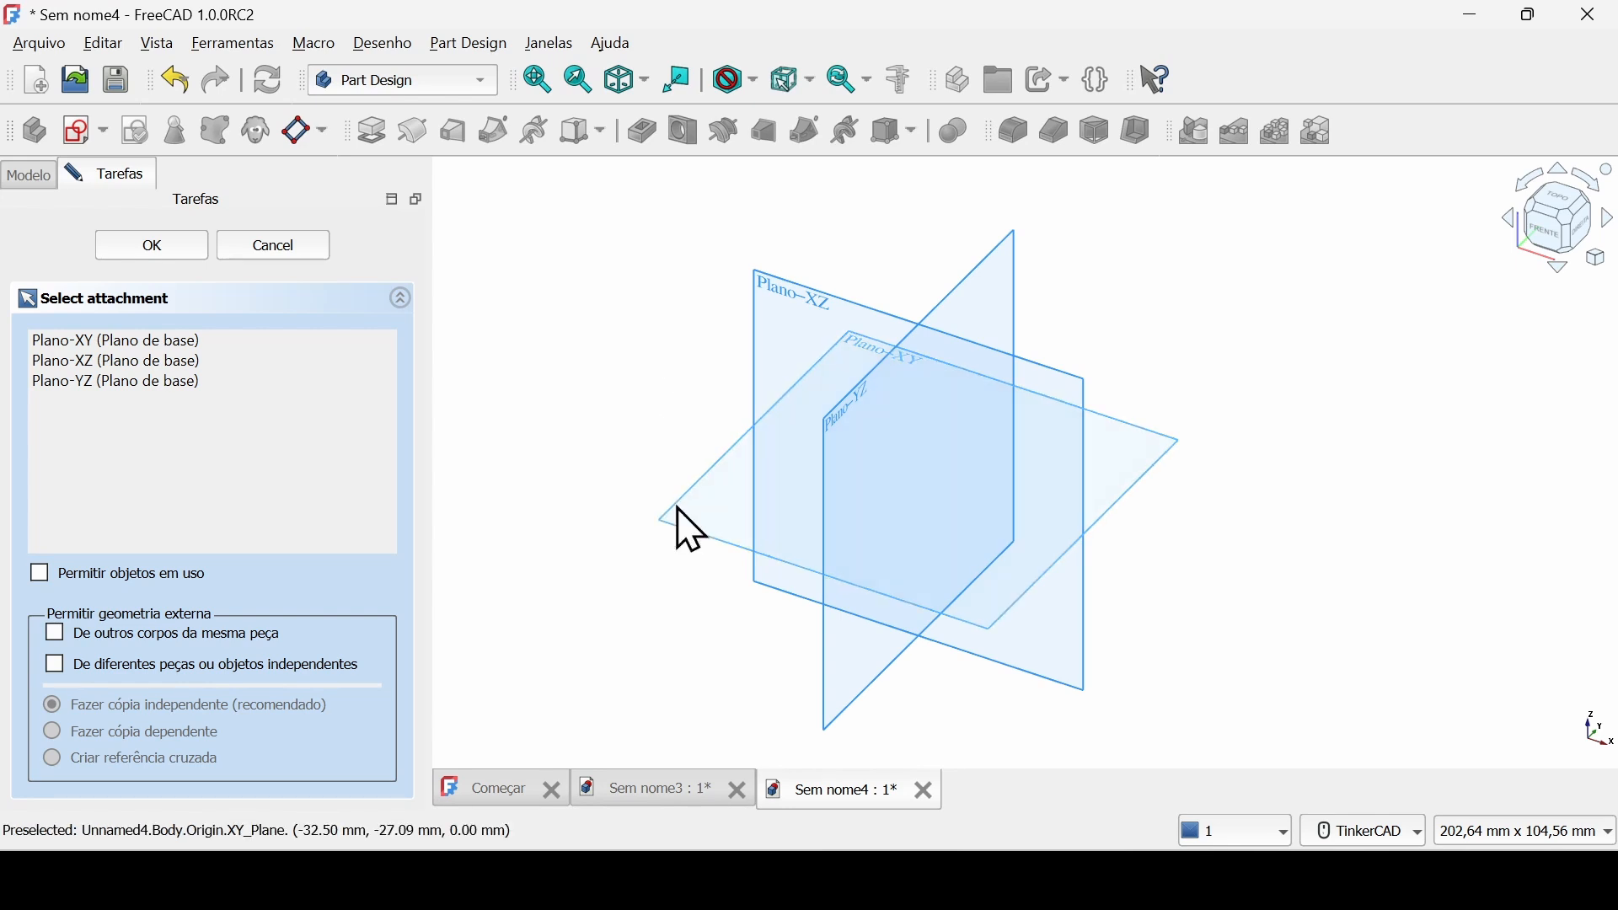
{"action": "left_click", "coordinate": [689, 531]}
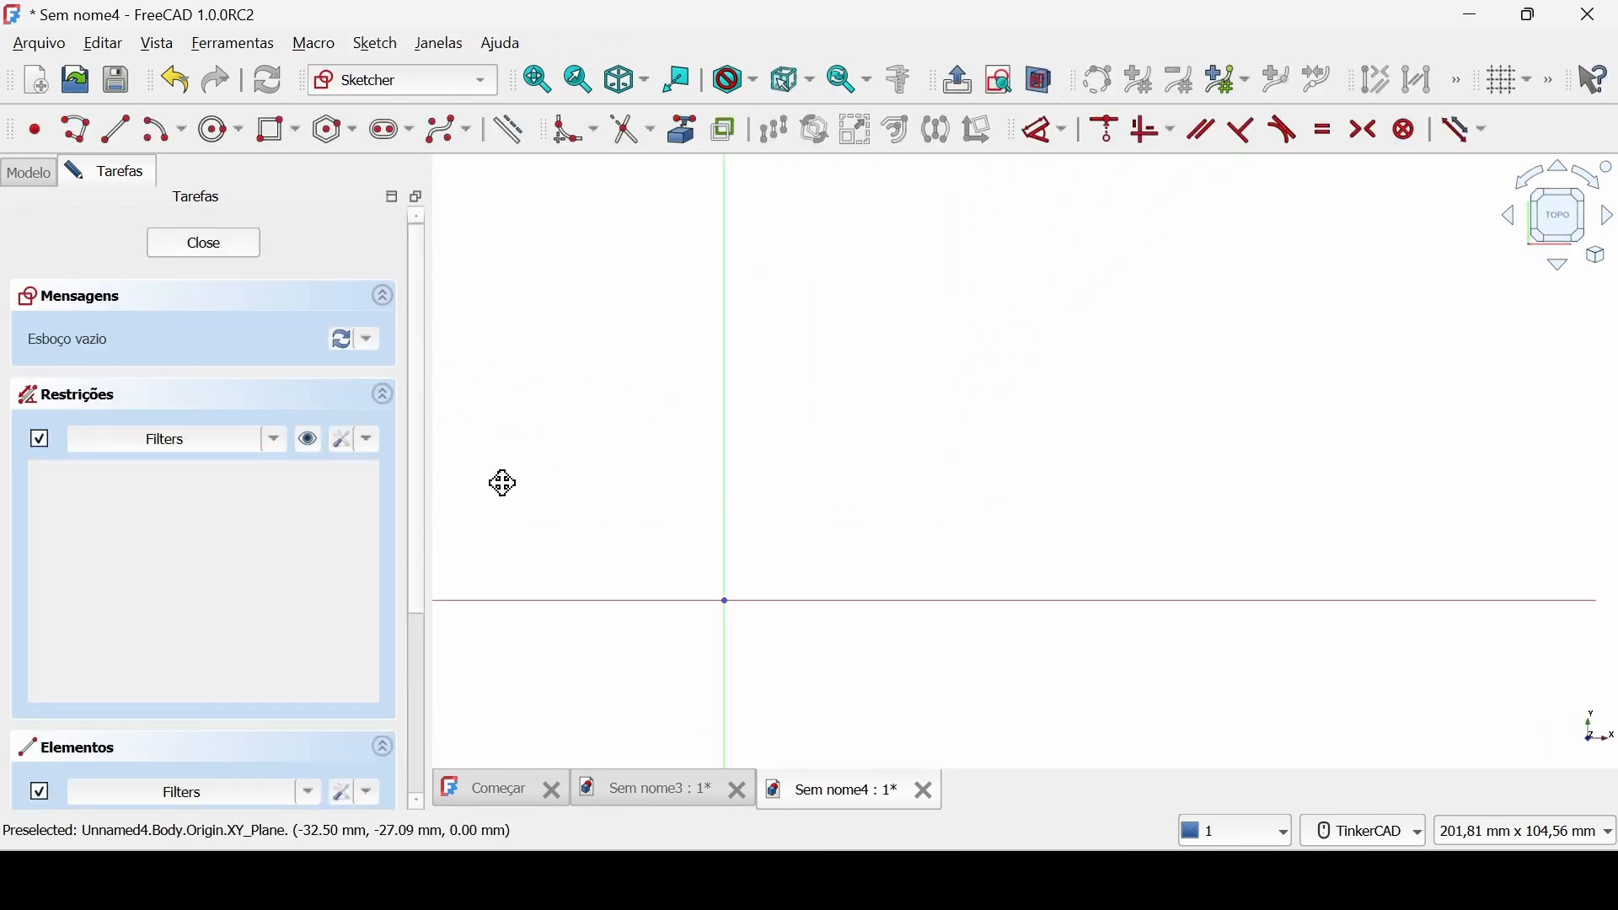
Sketch a rectangle about 52 mm wide and 48 mm high with its lower-left corner on the origin.
{"action": "left_click", "coordinate": [276, 133]}
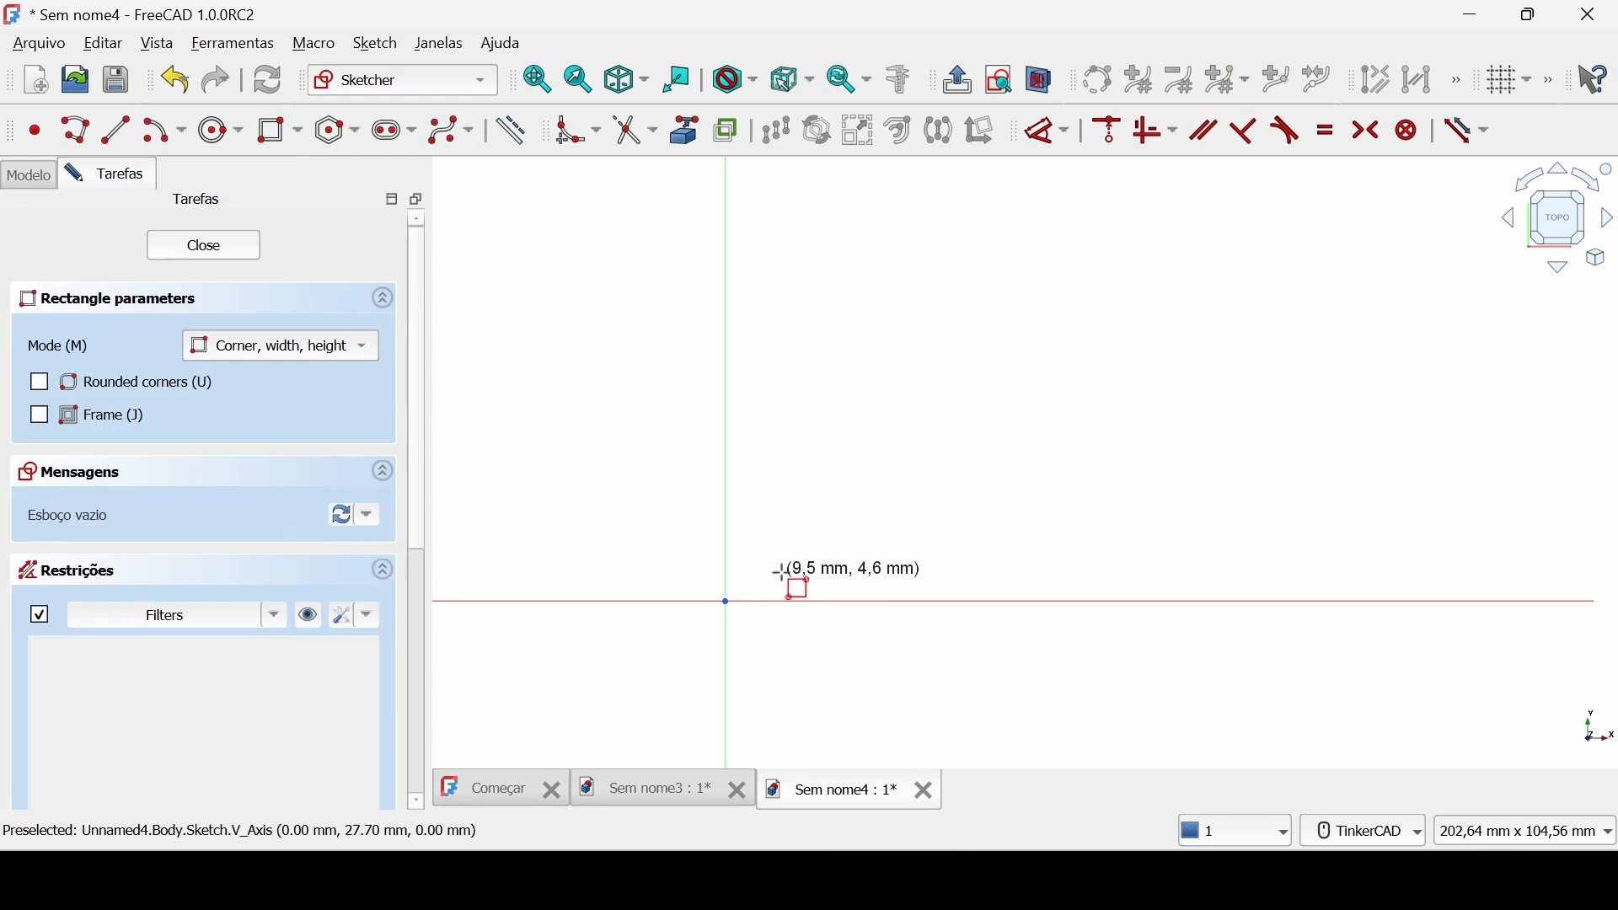
{"action": "left_click", "coordinate": [726, 602]}
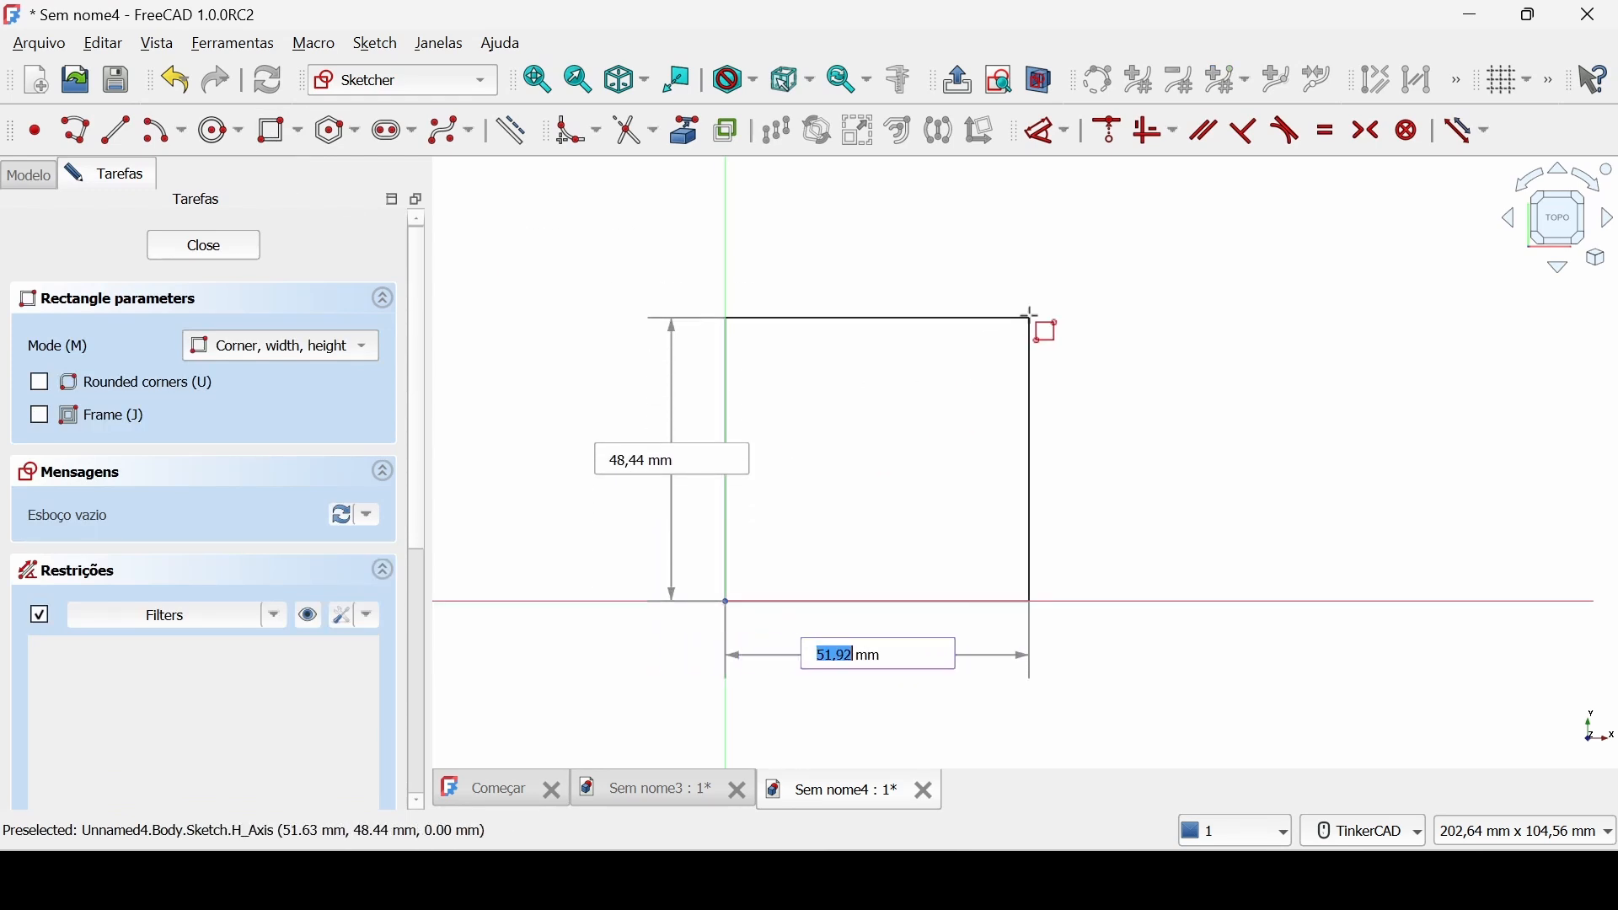
{"action": "left_click", "coordinate": [1029, 318]}
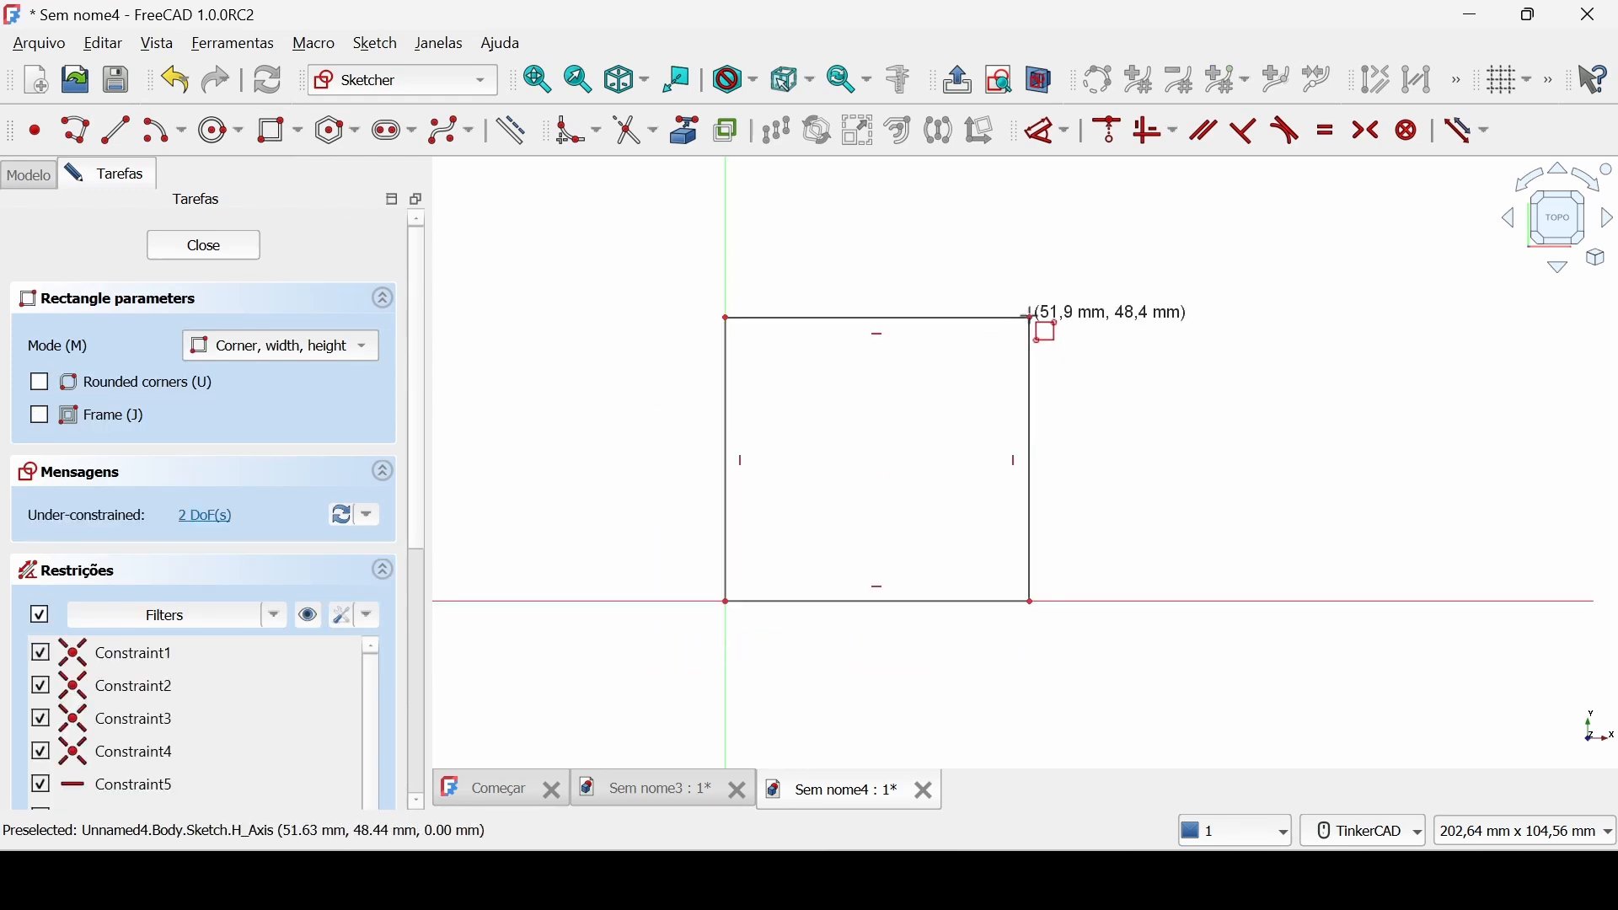
{"action": "right_click", "coordinate": [1155, 309]}
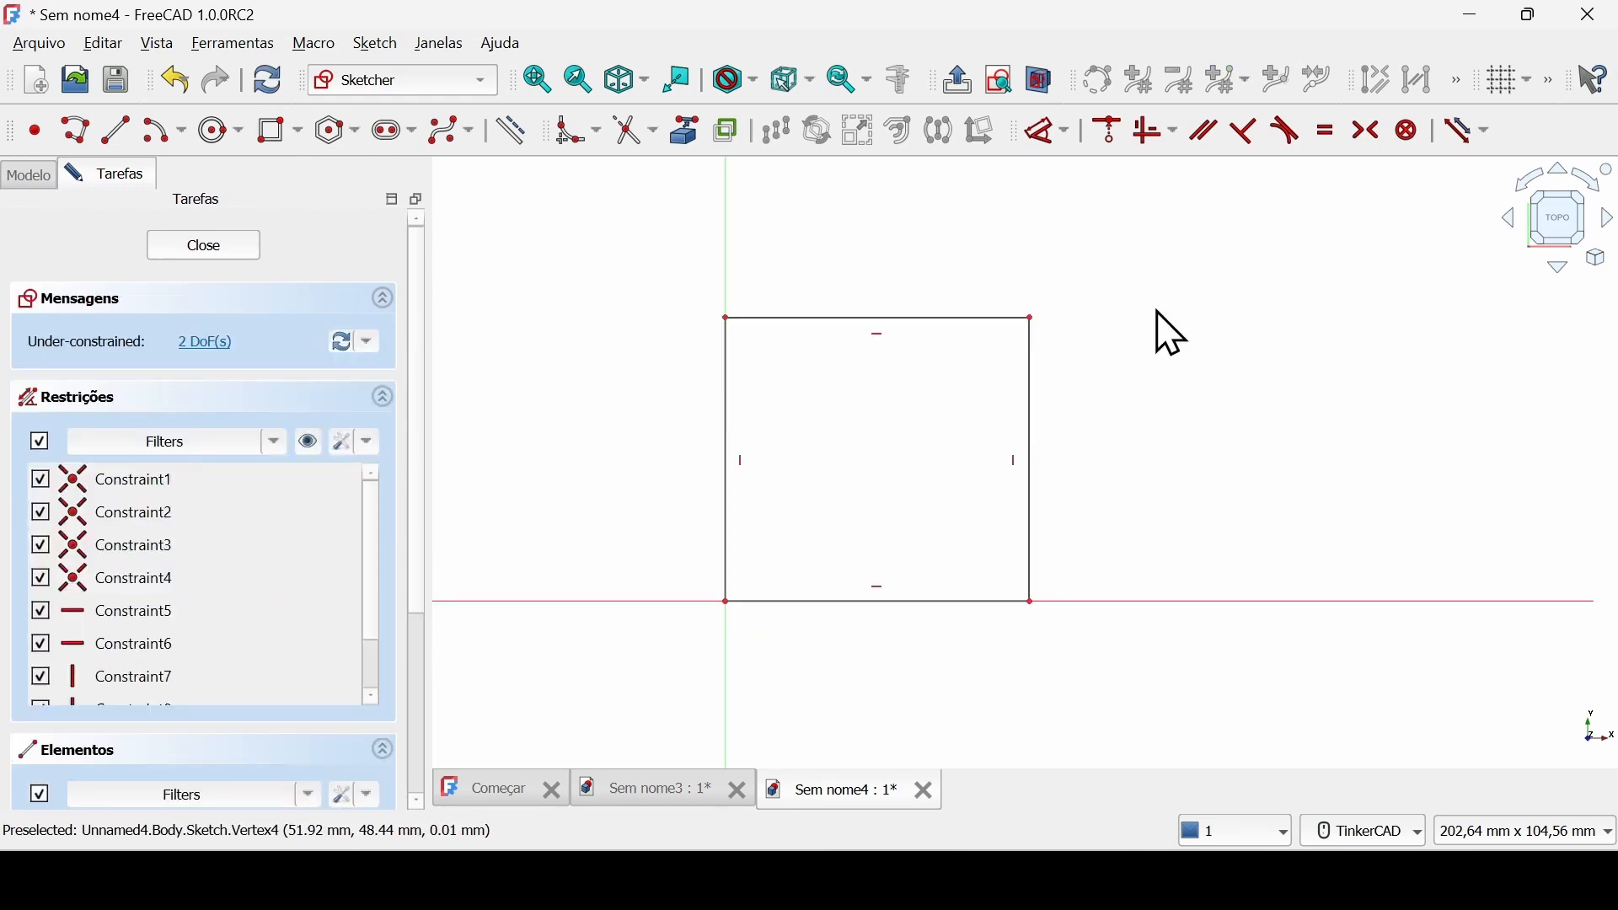
Constrain the rectangle's width and height to 50 mm each and close the sketch.
{"action": "left_click", "coordinate": [1045, 135]}
{"action": "left_click", "coordinate": [921, 603]}
{"action": "left_click", "coordinate": [885, 651]}
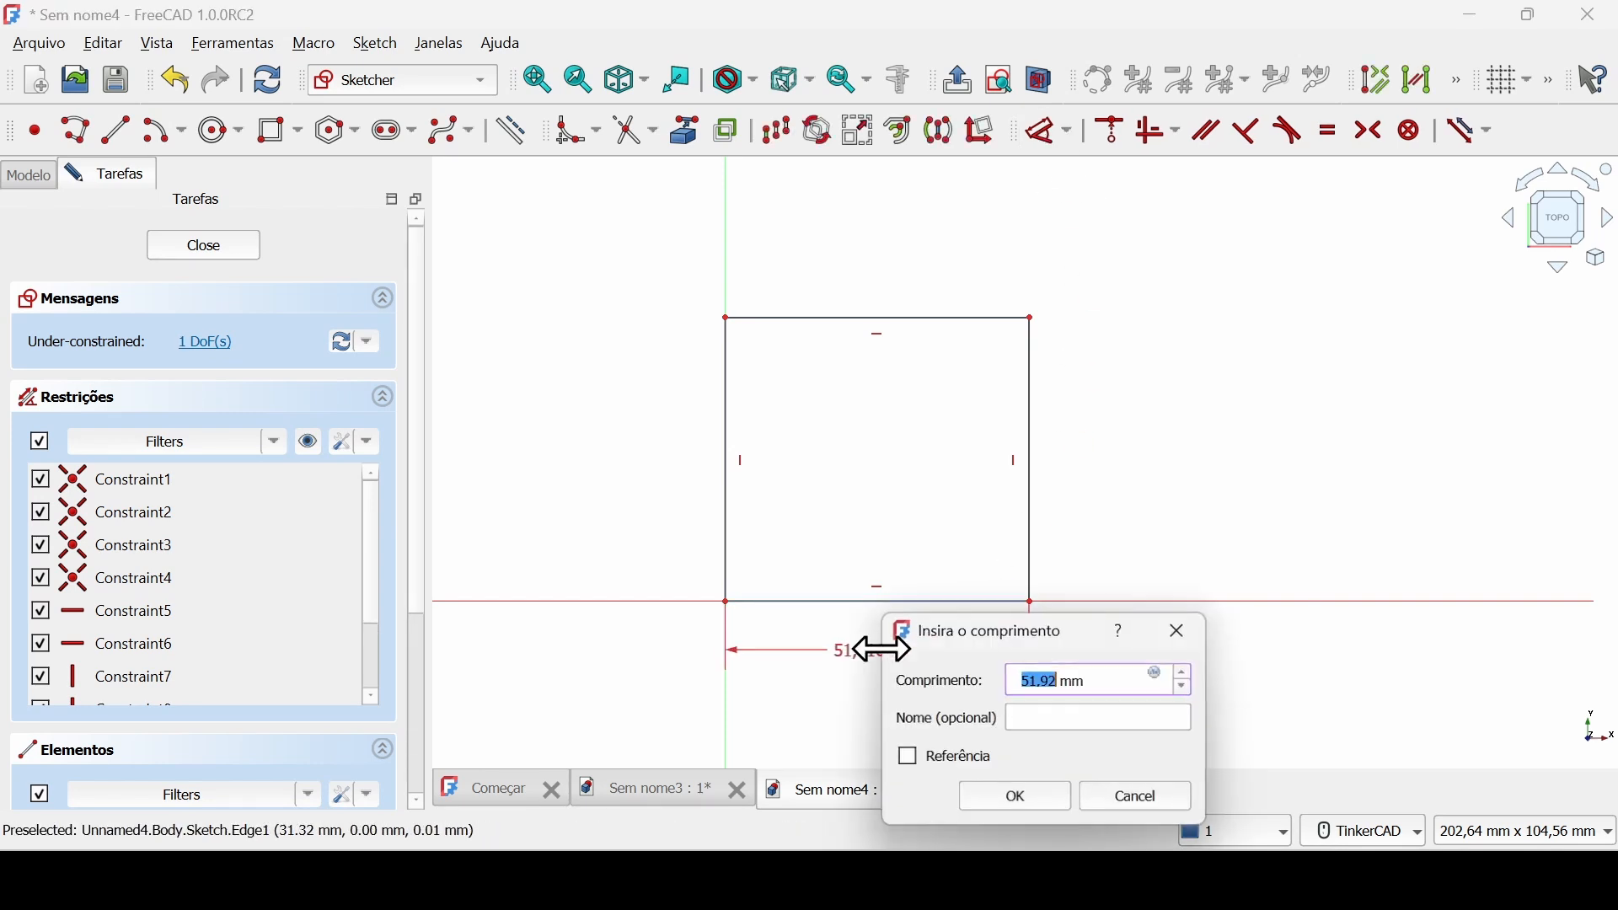
{"action": "type", "text": "50"}
{"action": "key", "text": "Return"}
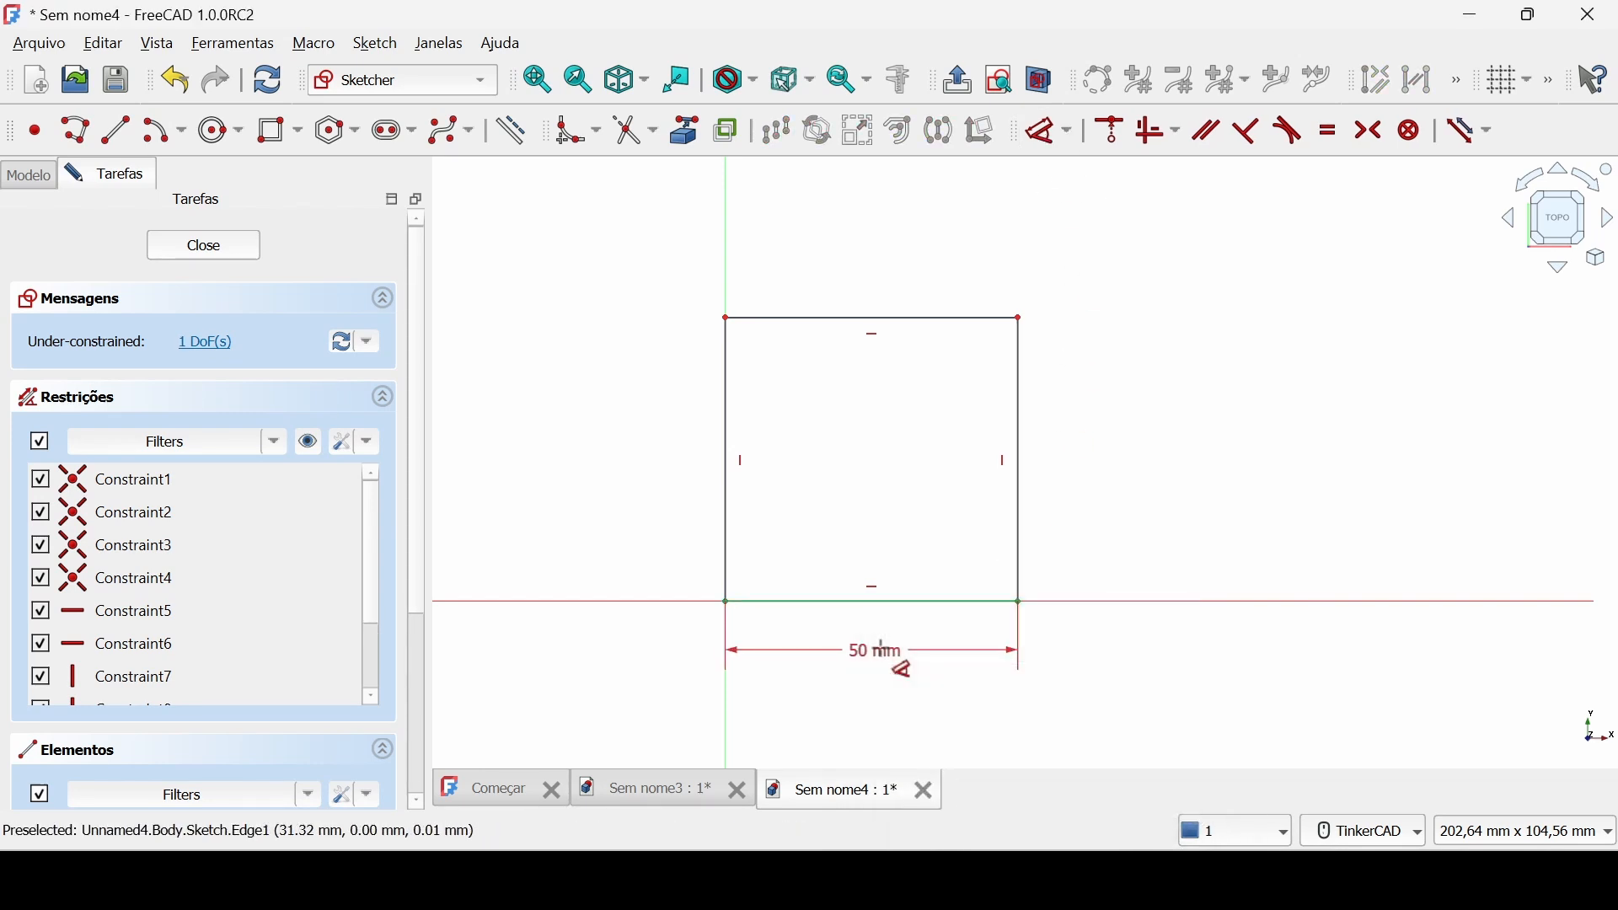
{"action": "left_click", "coordinate": [727, 477]}
{"action": "left_click", "coordinate": [681, 480]}
{"action": "type", "text": "5"}
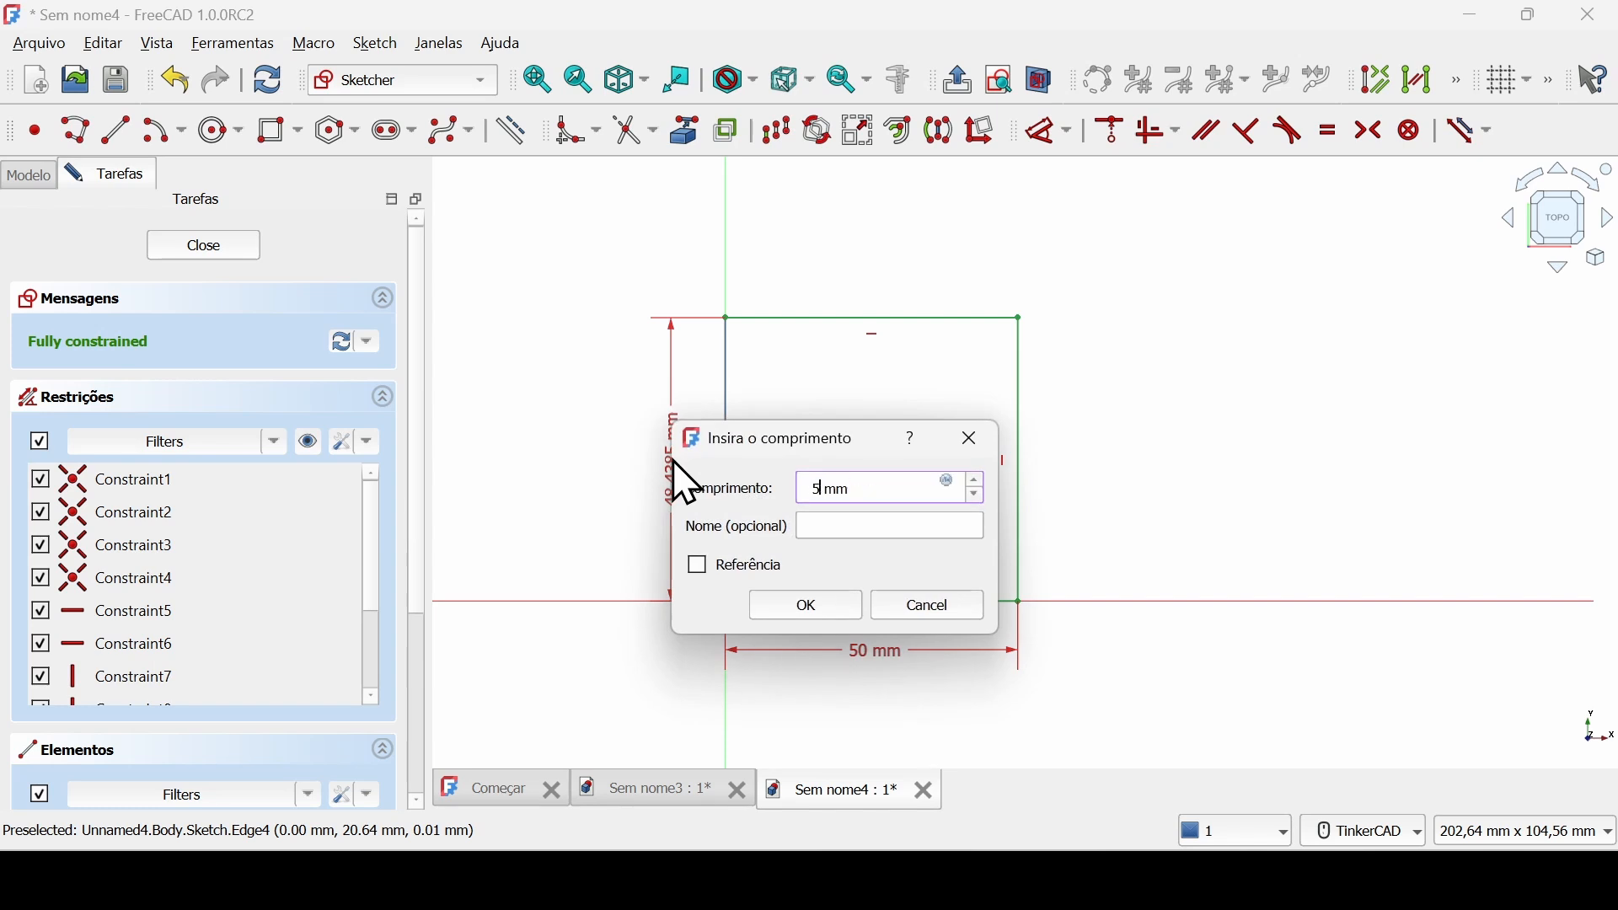
{"action": "type", "text": "0"}
{"action": "key", "text": "Return"}
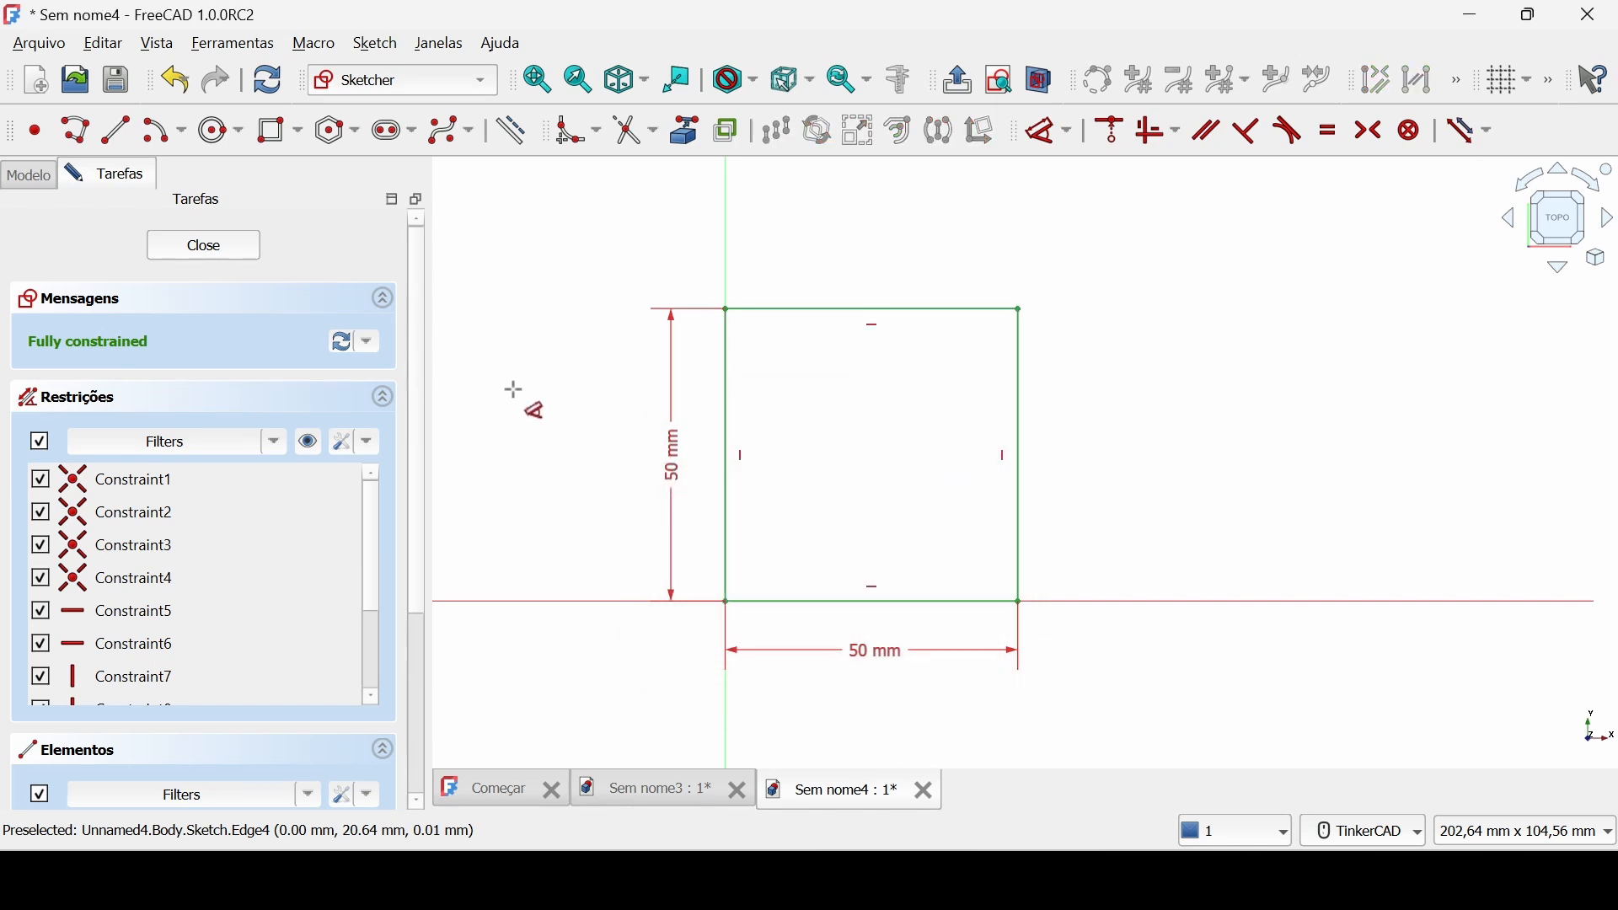
{"action": "left_click", "coordinate": [202, 251]}
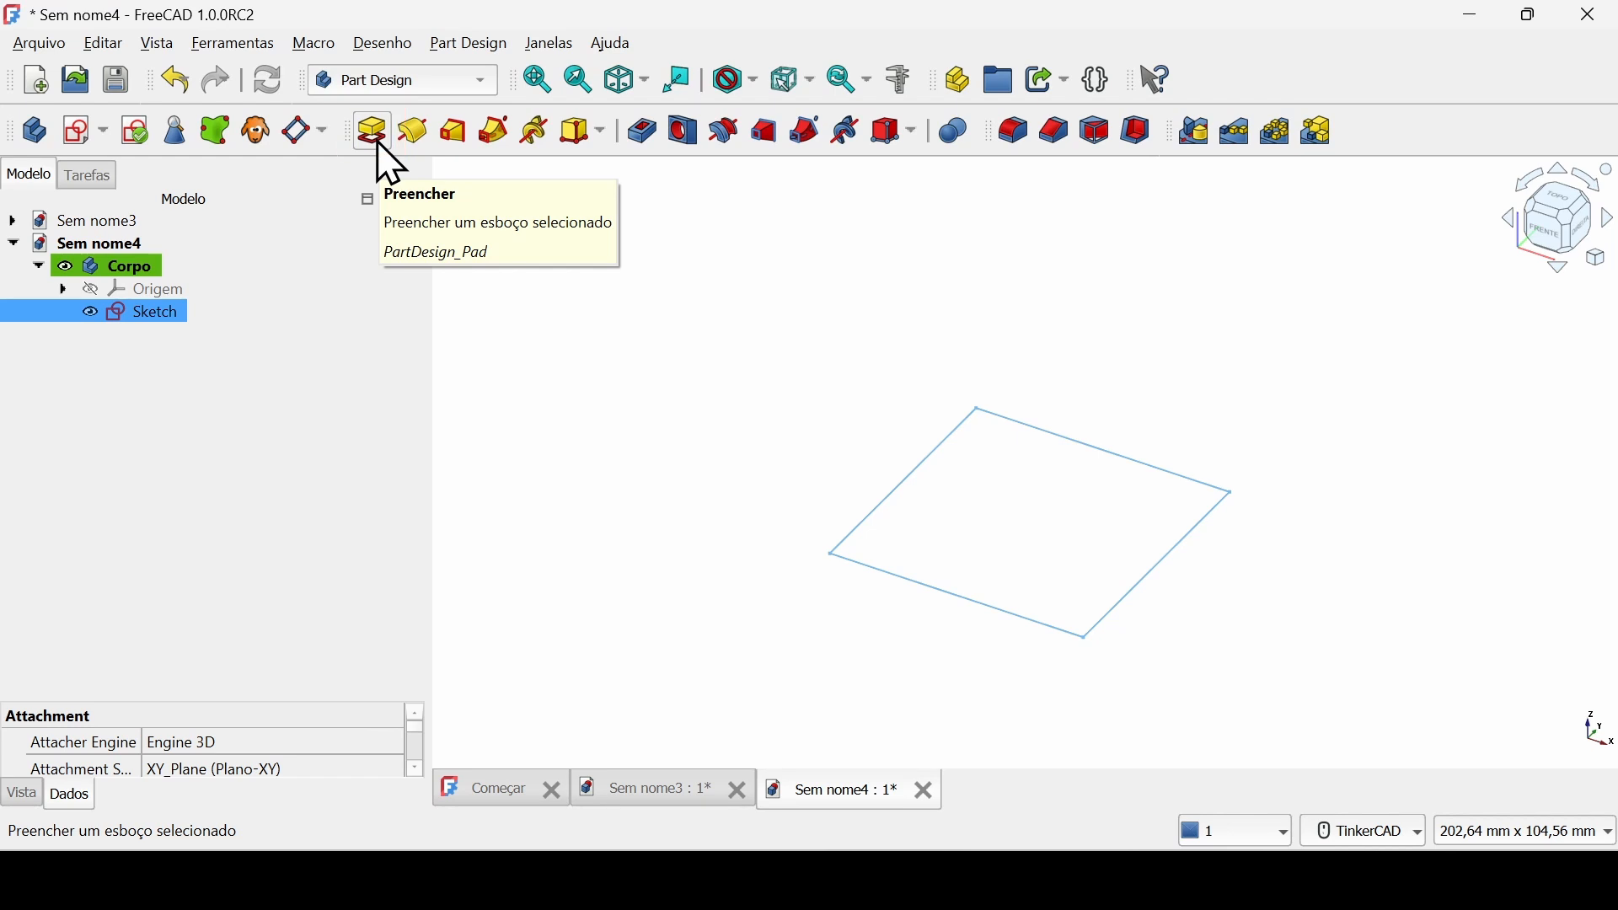
Pad the square sketch with a length of 50 mm.
{"action": "left_click", "coordinate": [375, 135]}
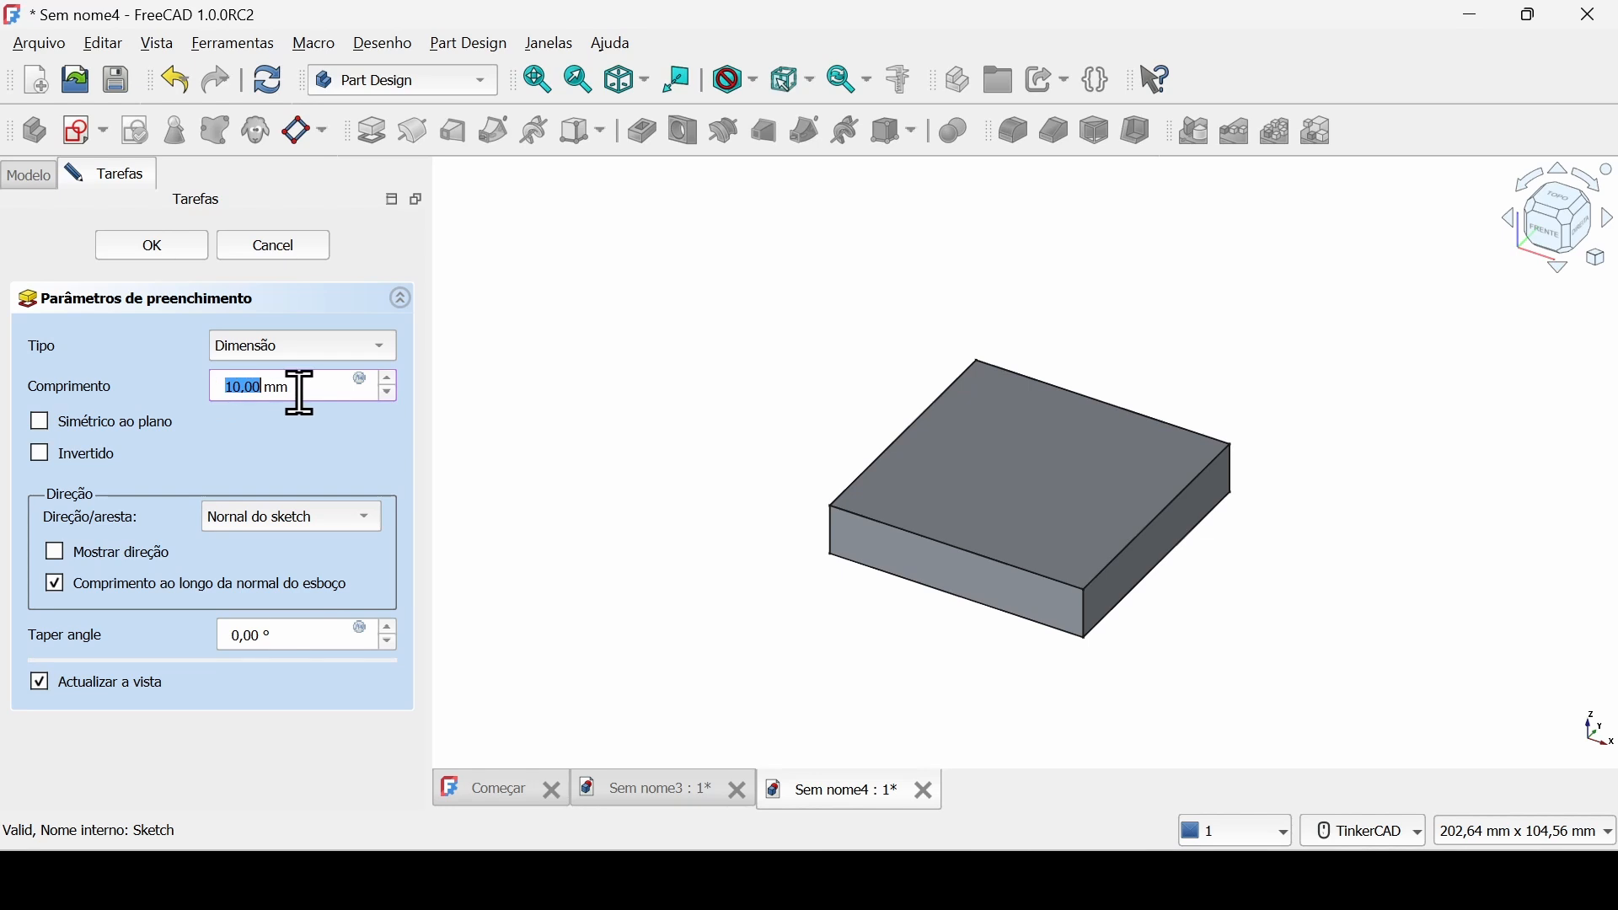
{"action": "left_click_drag", "start_coordinate": [300, 386], "coordinate": [225, 396]}
{"action": "type", "text": "50"}
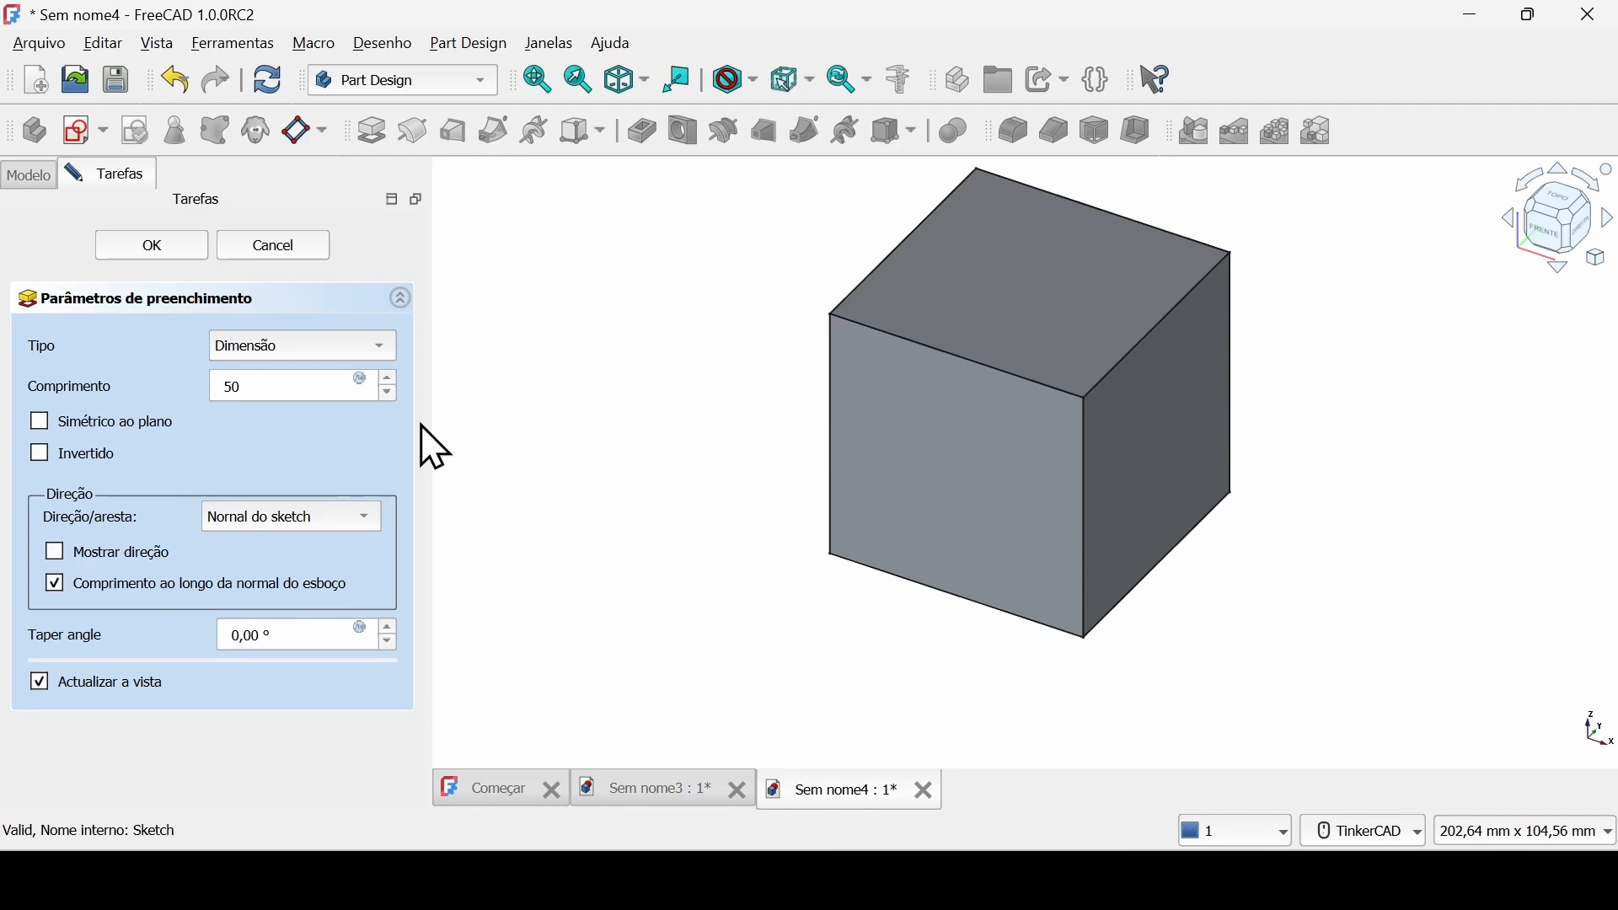
Try the pad's symmetric-to-plane and reversed options and switch both off again.
{"action": "left_click", "coordinate": [94, 426]}
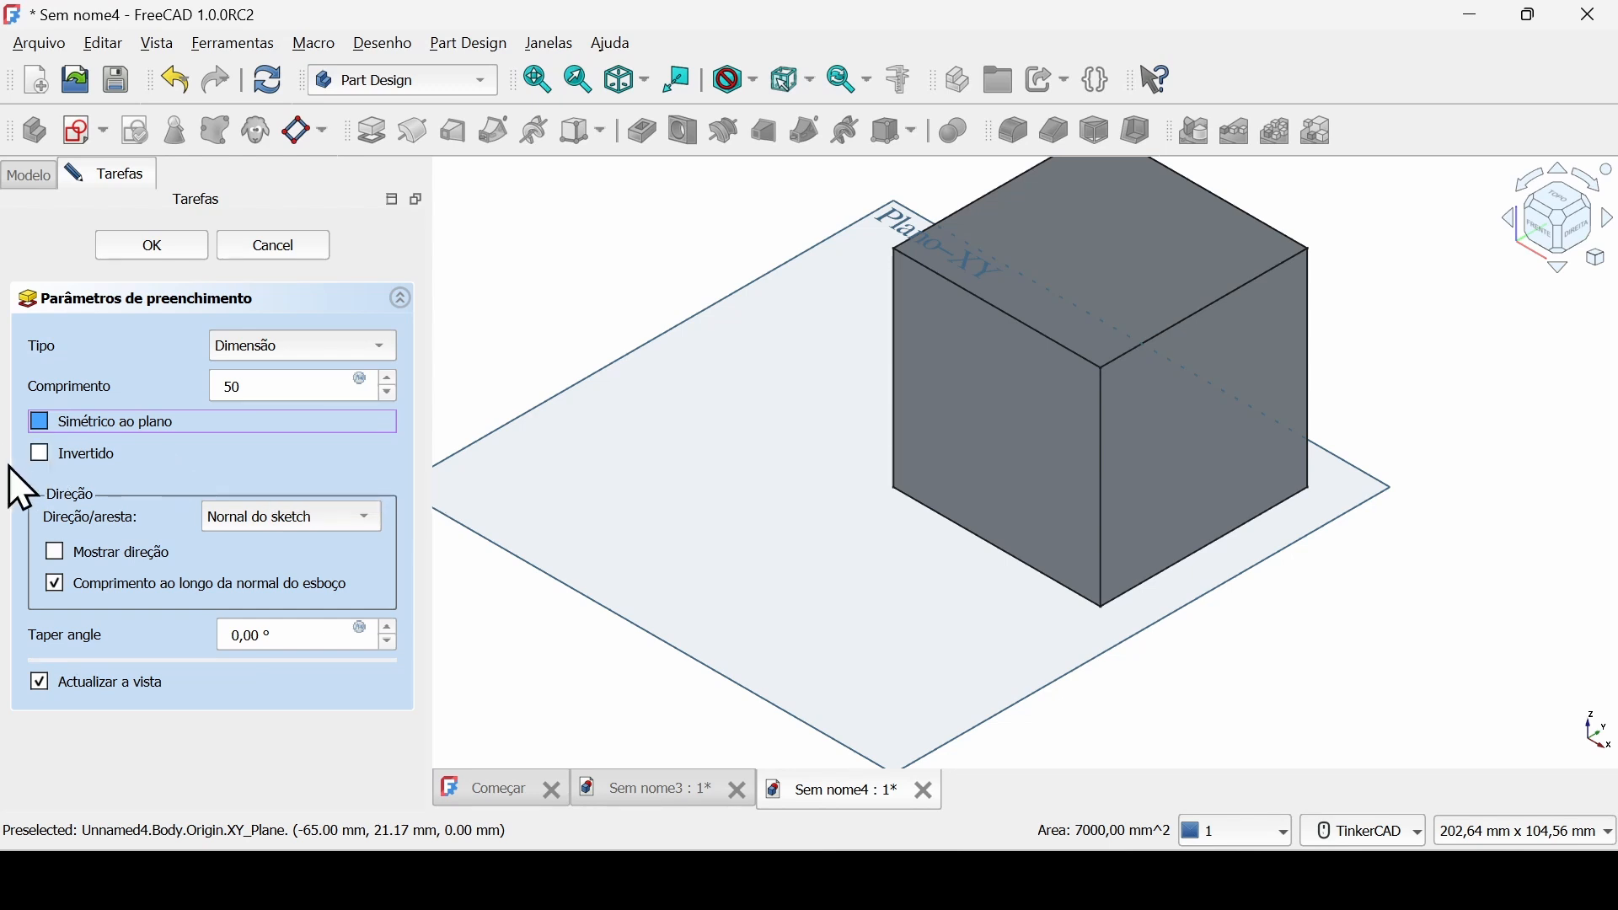
{"action": "left_click", "coordinate": [54, 459]}
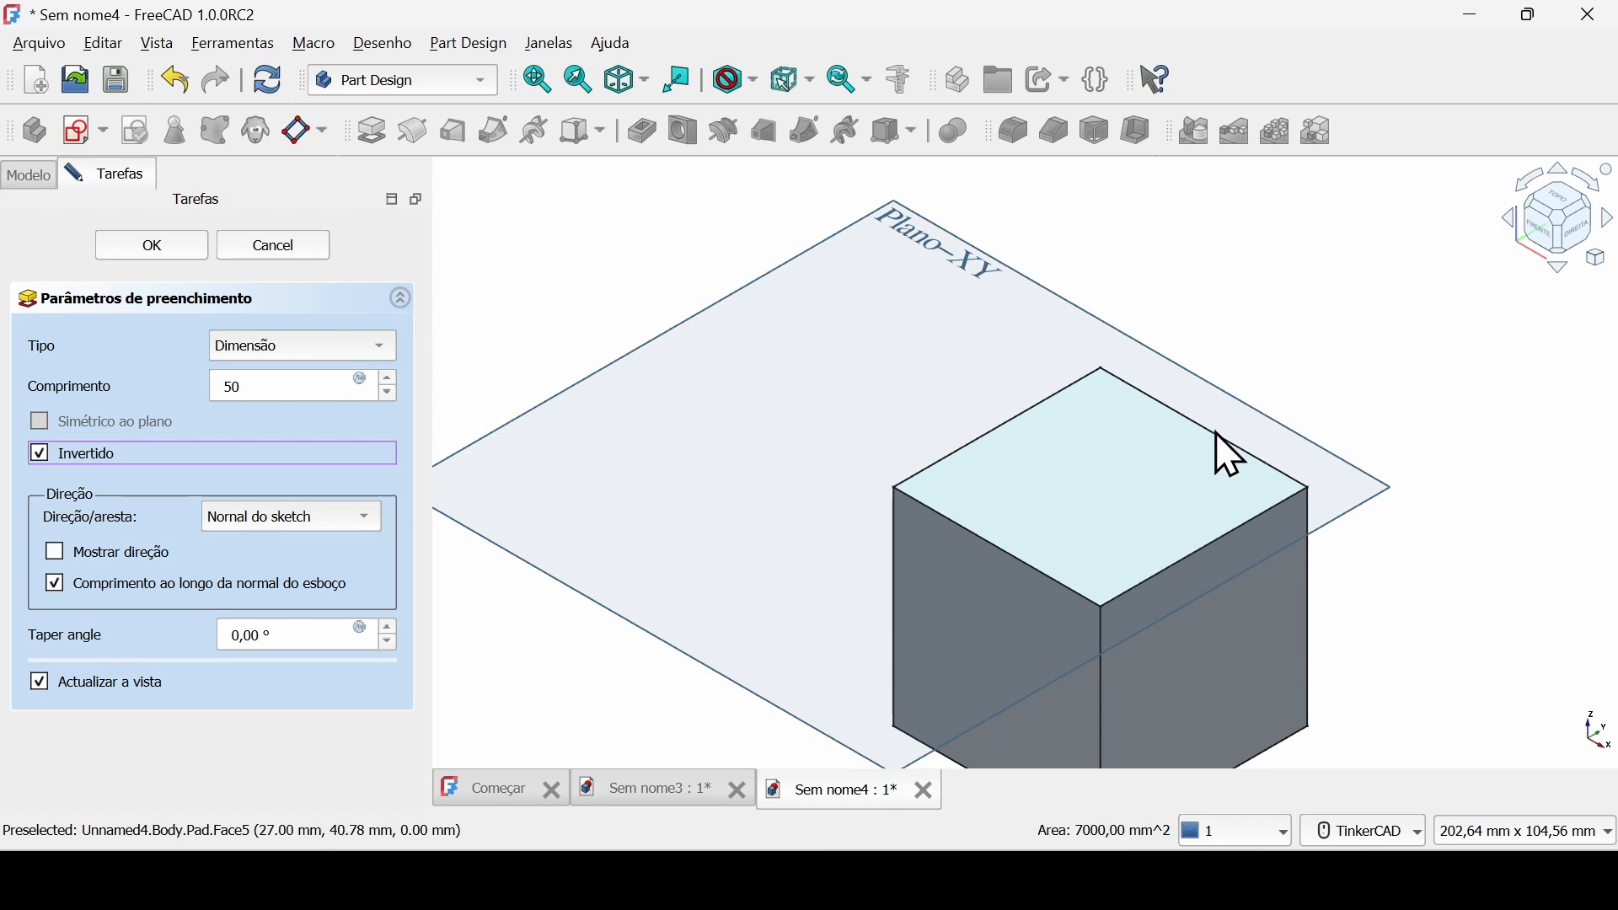
{"action": "left_click", "coordinate": [1541, 230]}
{"action": "left_click", "coordinate": [54, 457]}
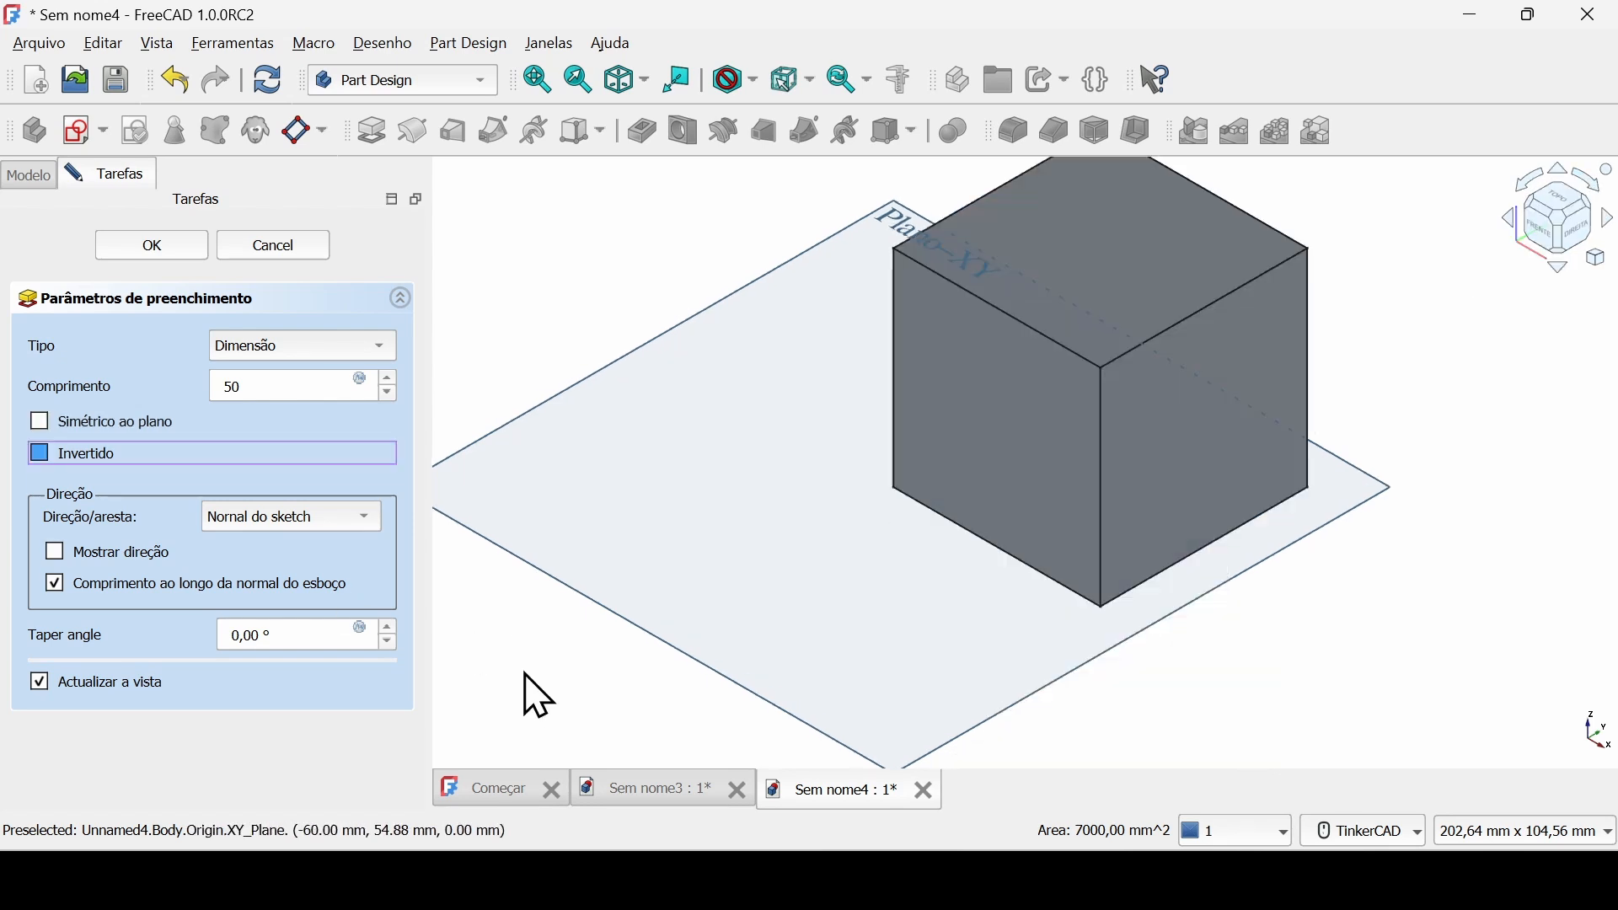
Try the two-dimensions pad type with a second length of 30 mm and return to the single Dimension type.
{"action": "left_click", "coordinate": [376, 351]}
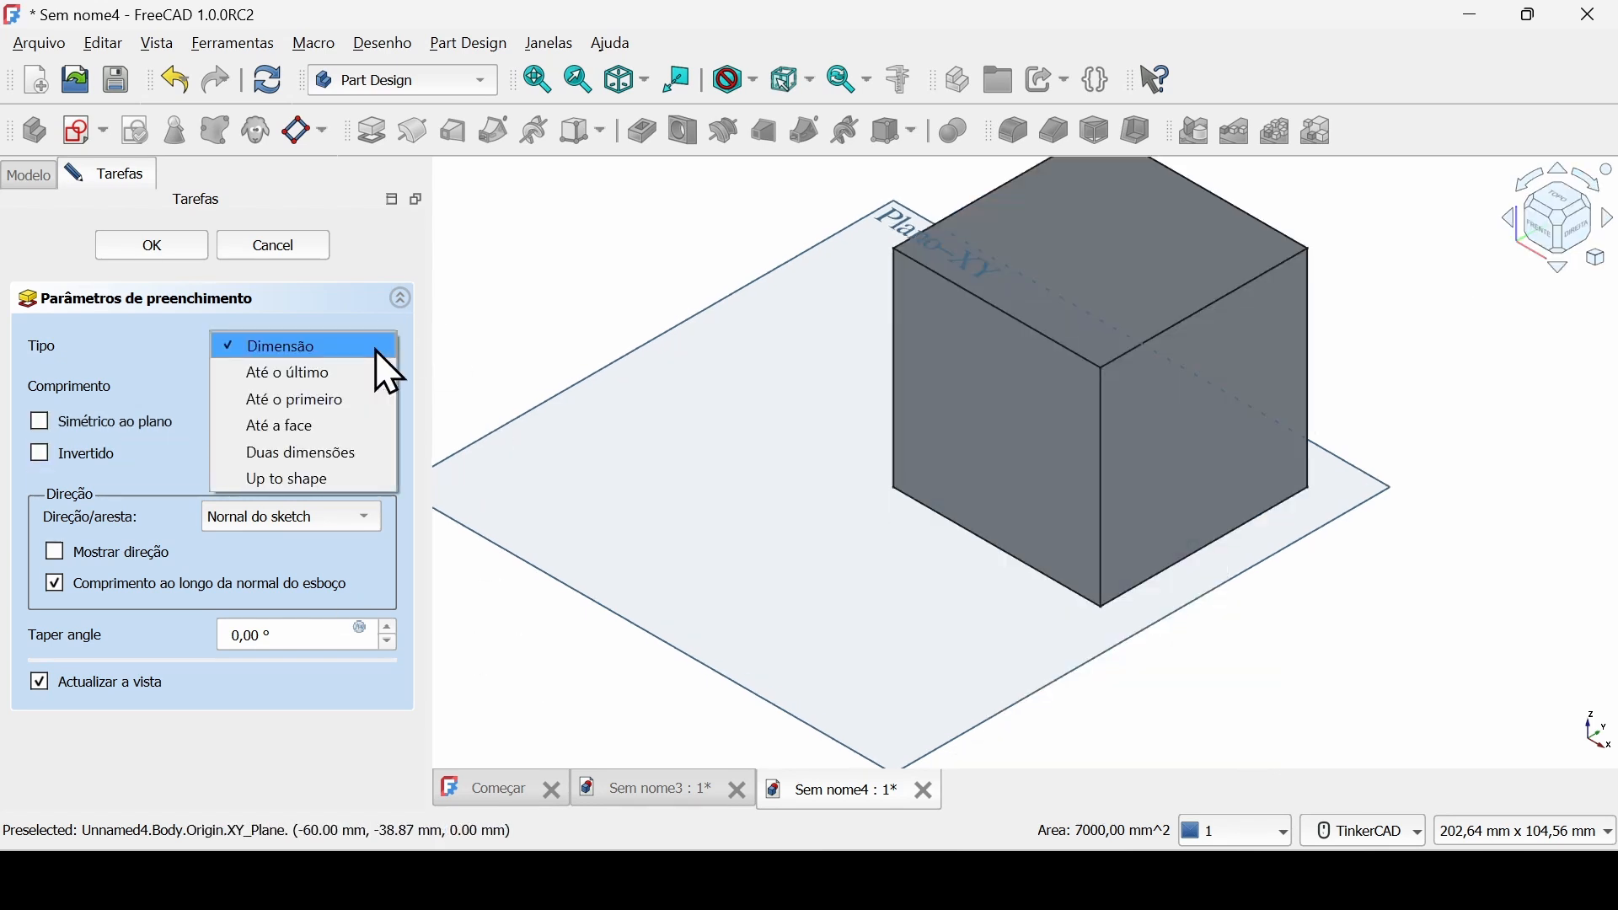
{"action": "left_click", "coordinate": [352, 452]}
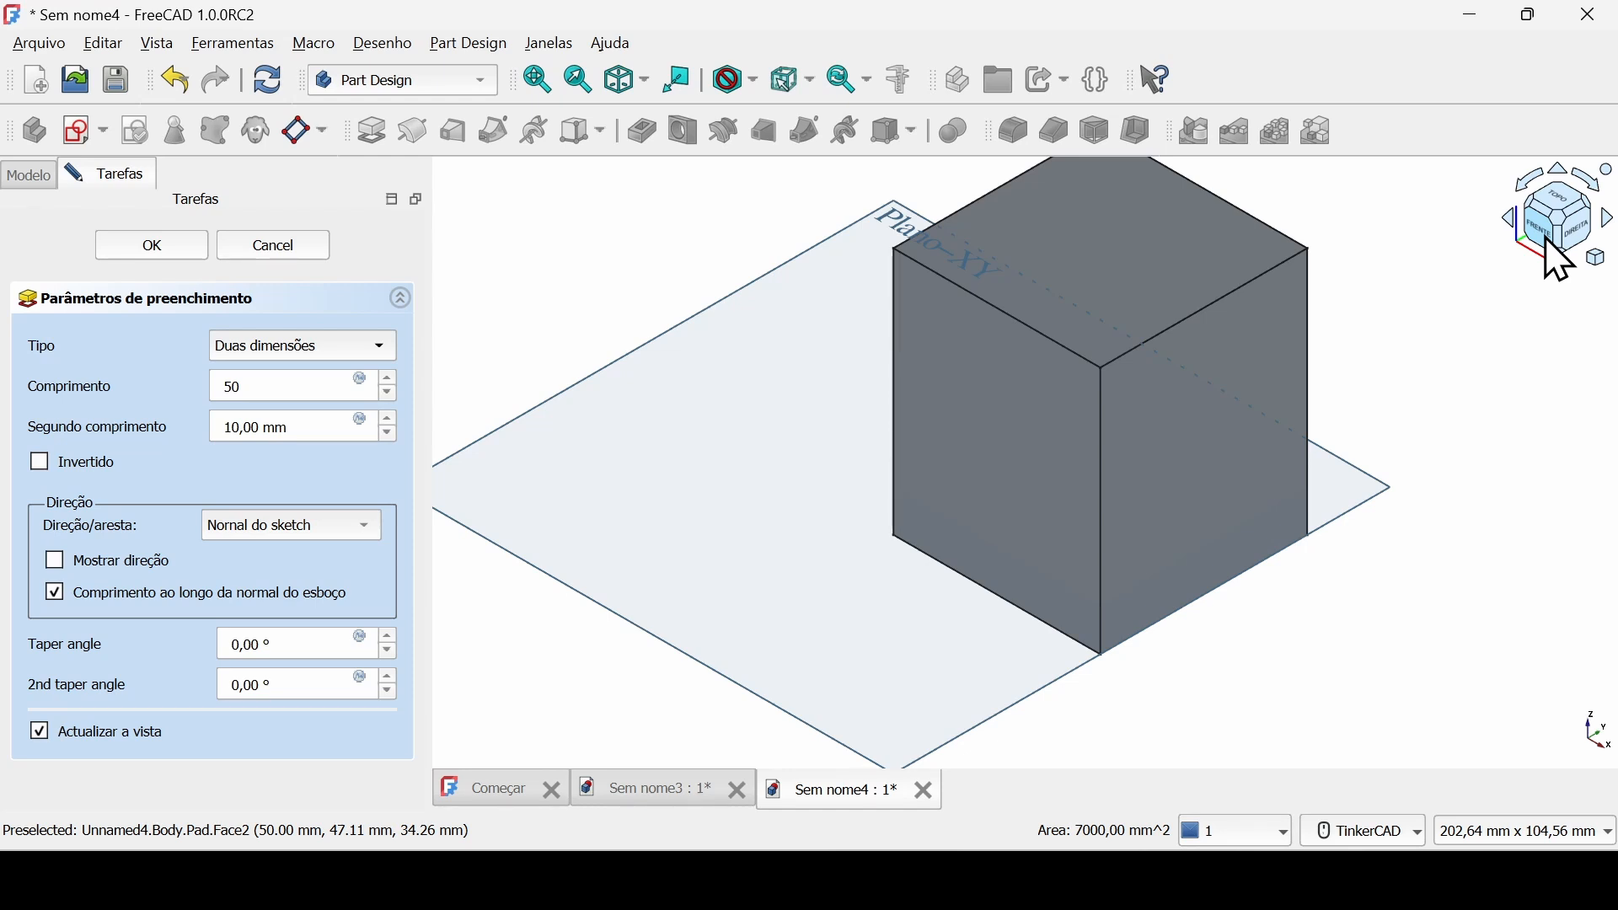
{"action": "left_click", "coordinate": [1558, 257]}
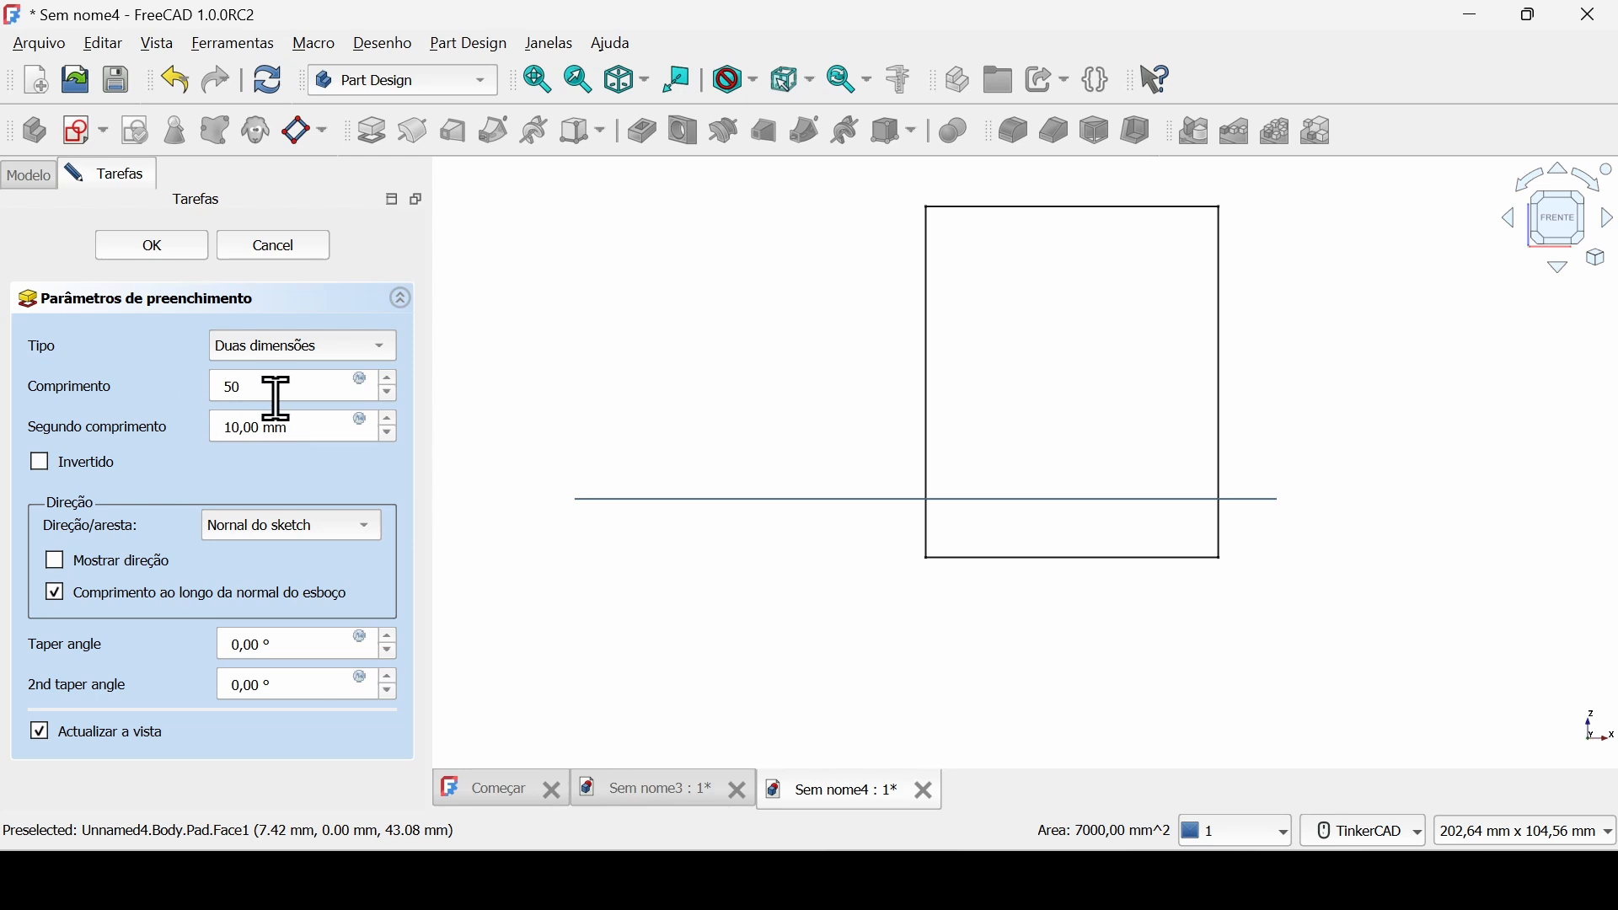
{"action": "left_click_drag", "start_coordinate": [275, 392], "coordinate": [193, 388]}
{"action": "left_click_drag", "start_coordinate": [309, 431], "coordinate": [175, 434]}
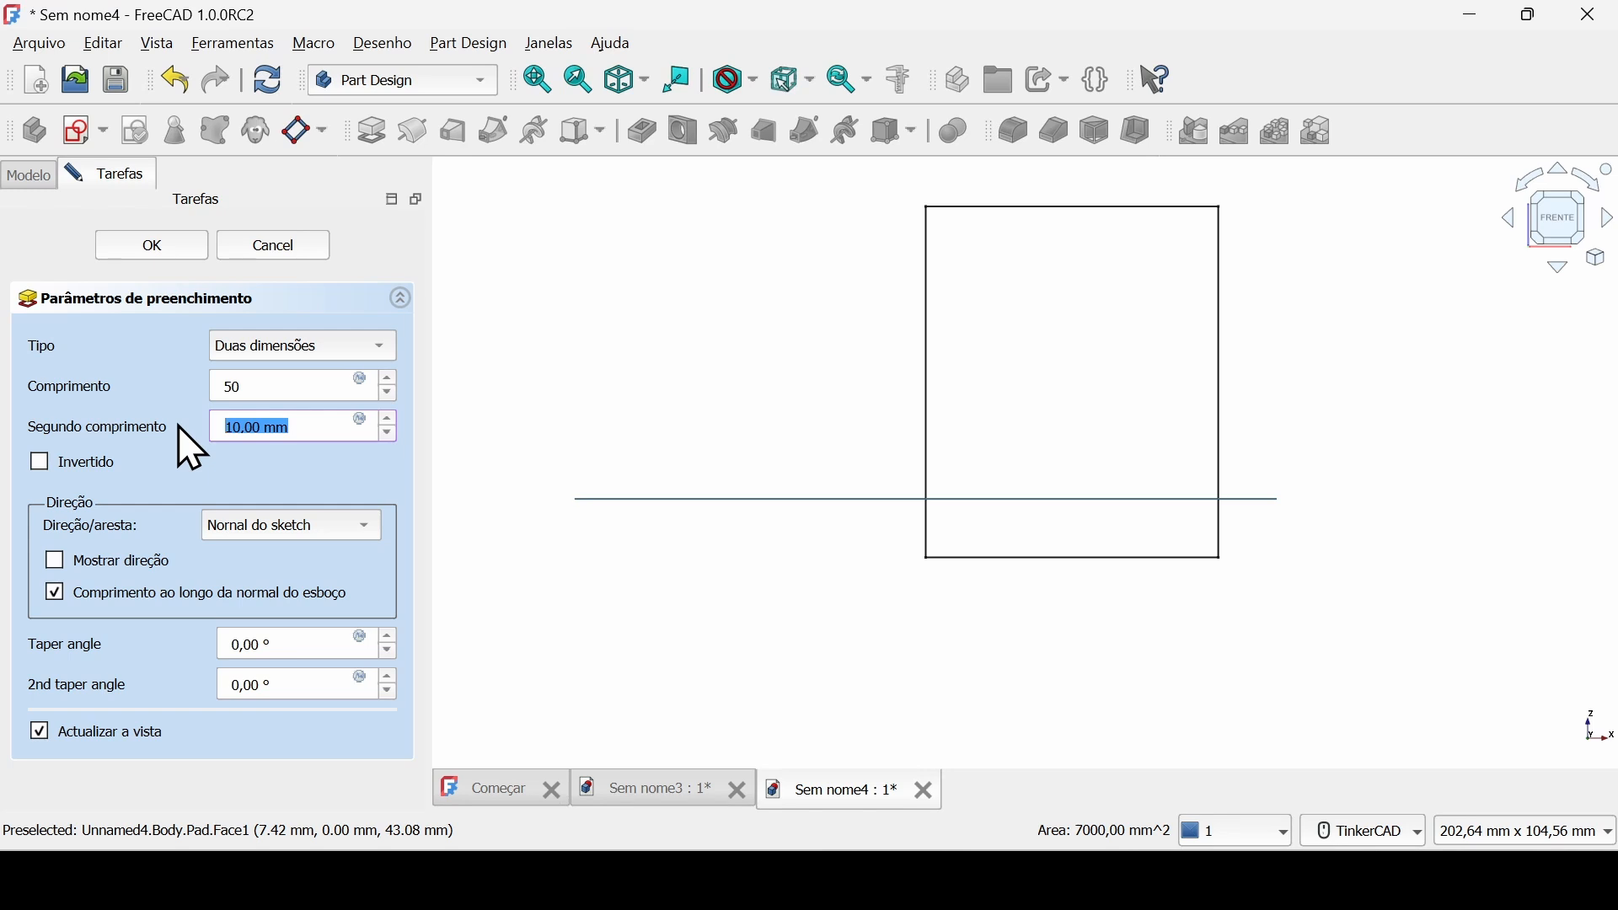
{"action": "type", "text": "30"}
{"action": "key", "text": "Tab"}
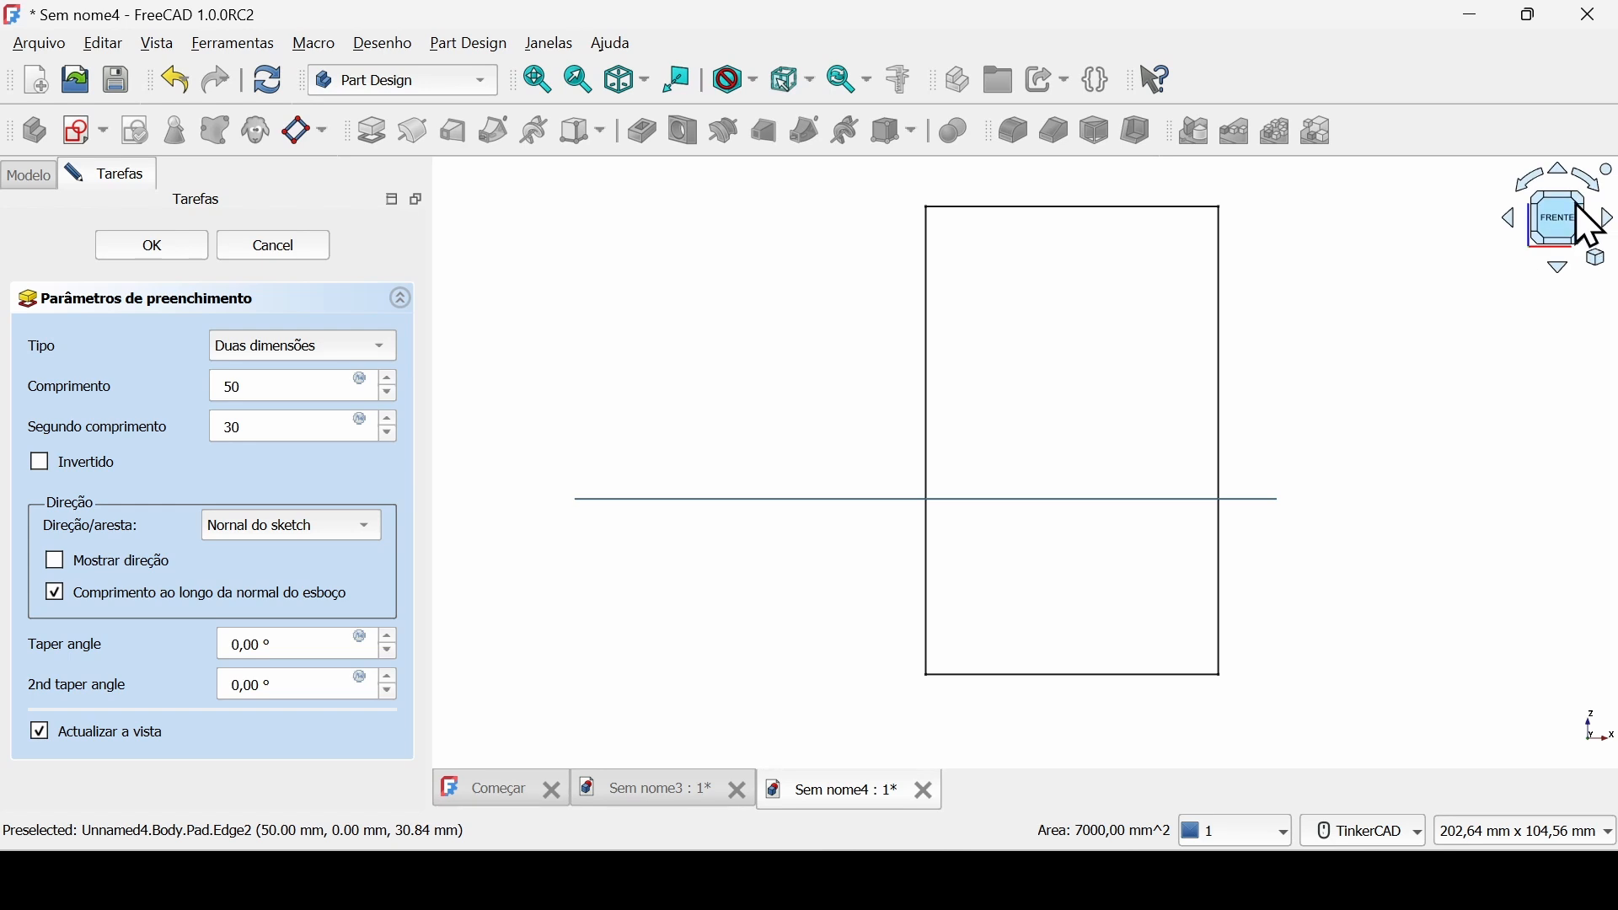
{"action": "left_click", "coordinate": [1596, 223]}
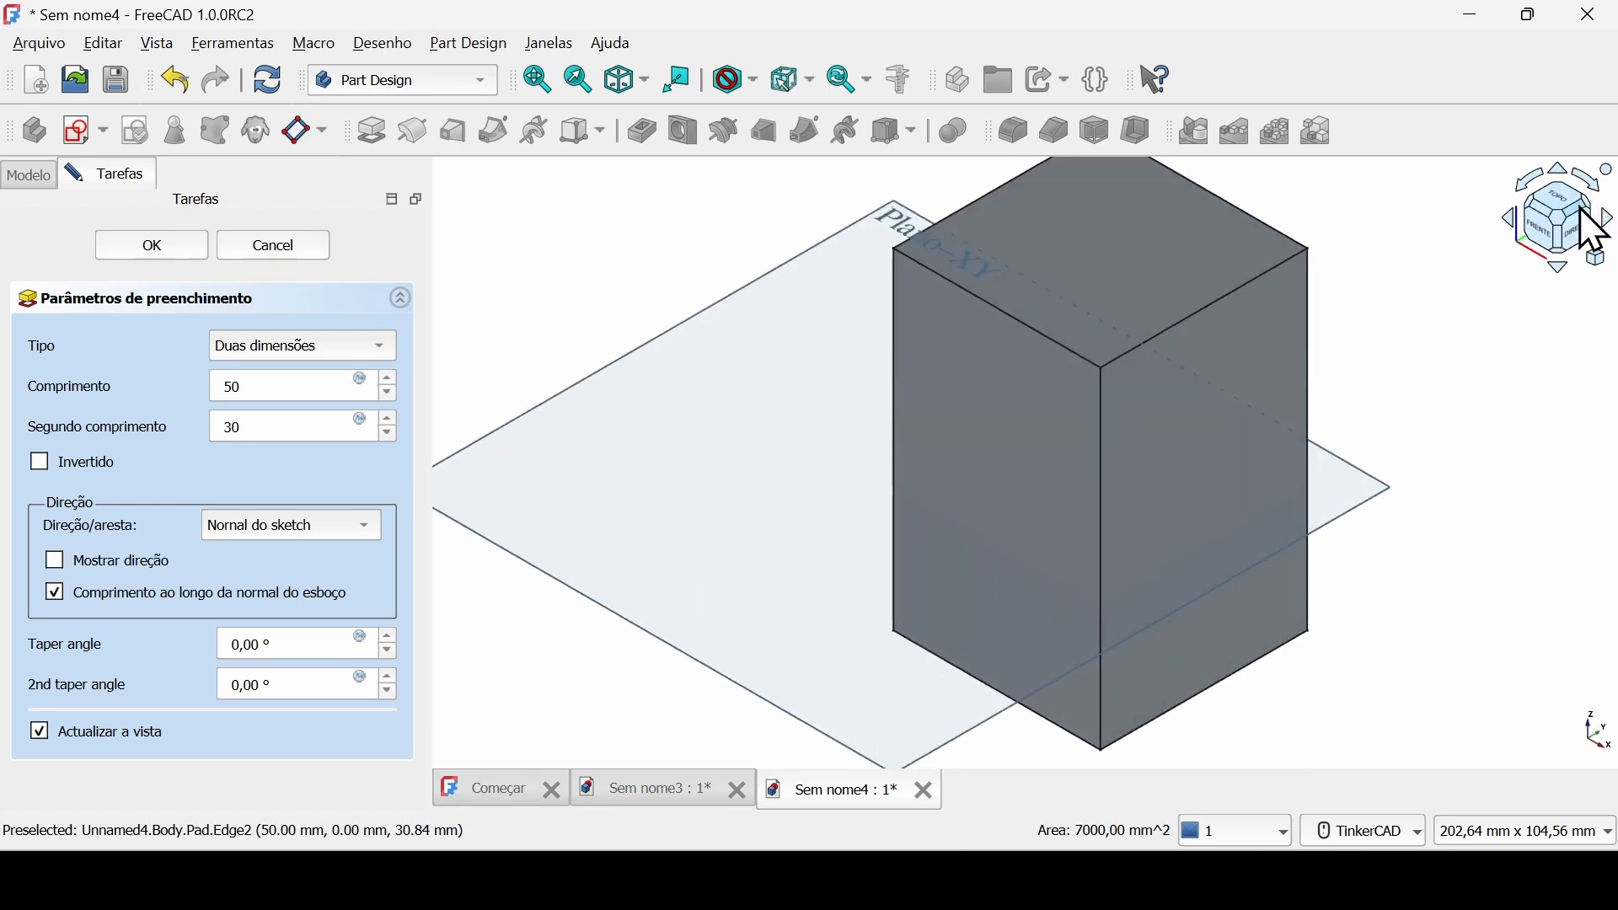
{"action": "left_click", "coordinate": [371, 346]}
{"action": "left_click", "coordinate": [363, 240]}
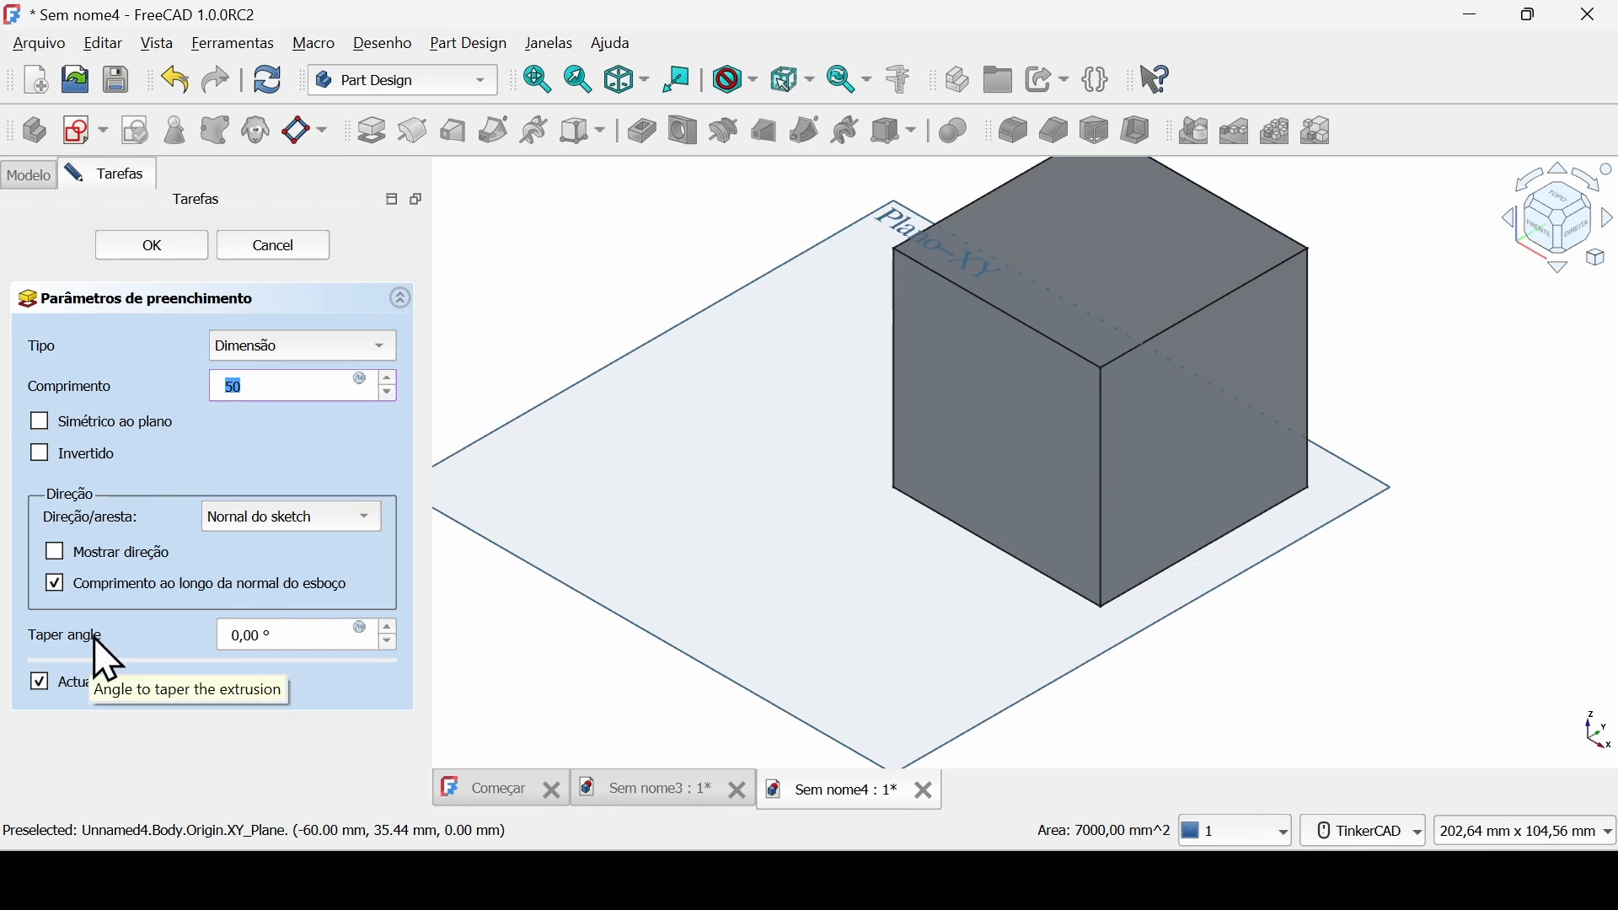
Try a taper angle of 20° and its negative value on the pad.
{"action": "left_click", "coordinate": [325, 635]}
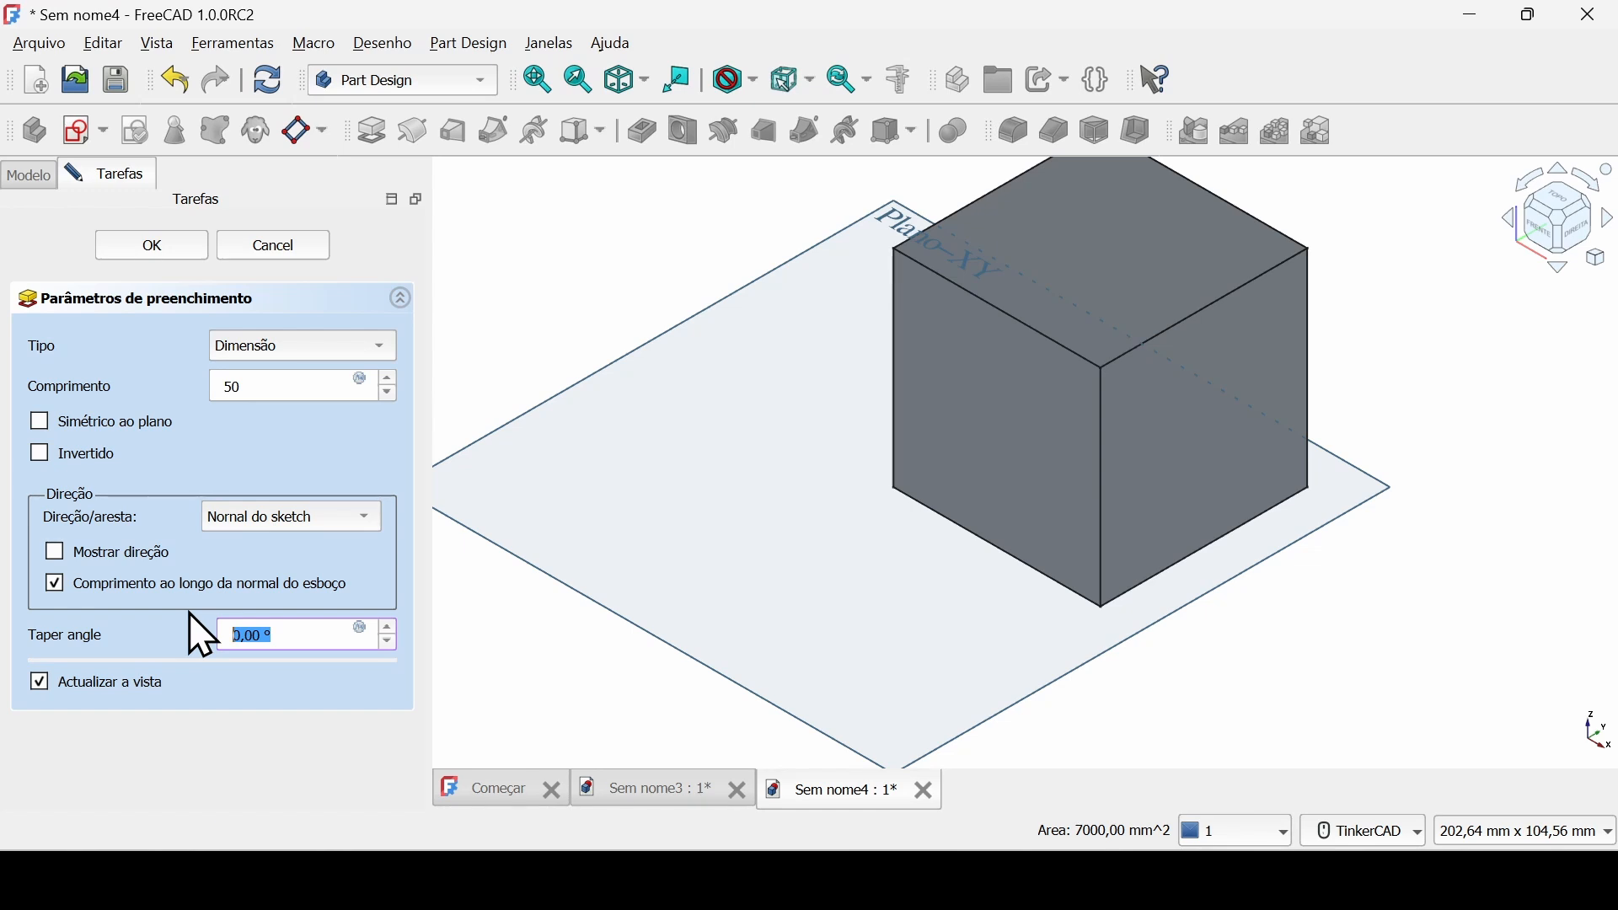
{"action": "type", "text": "20"}
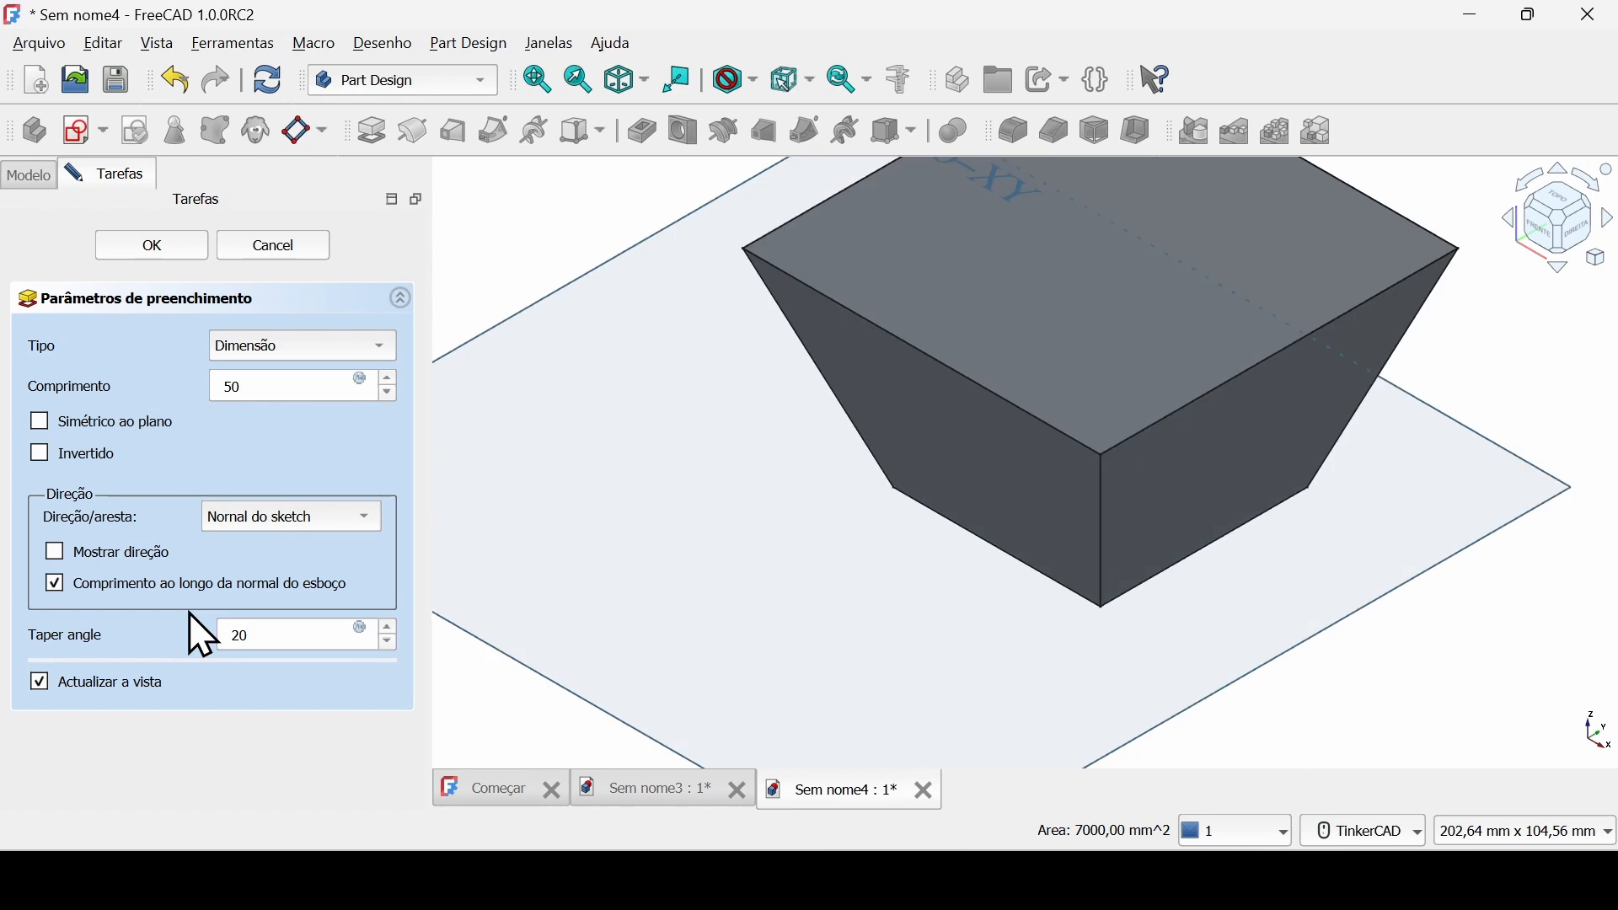
{"action": "left_click", "coordinate": [235, 636]}
{"action": "type", "text": "-"}
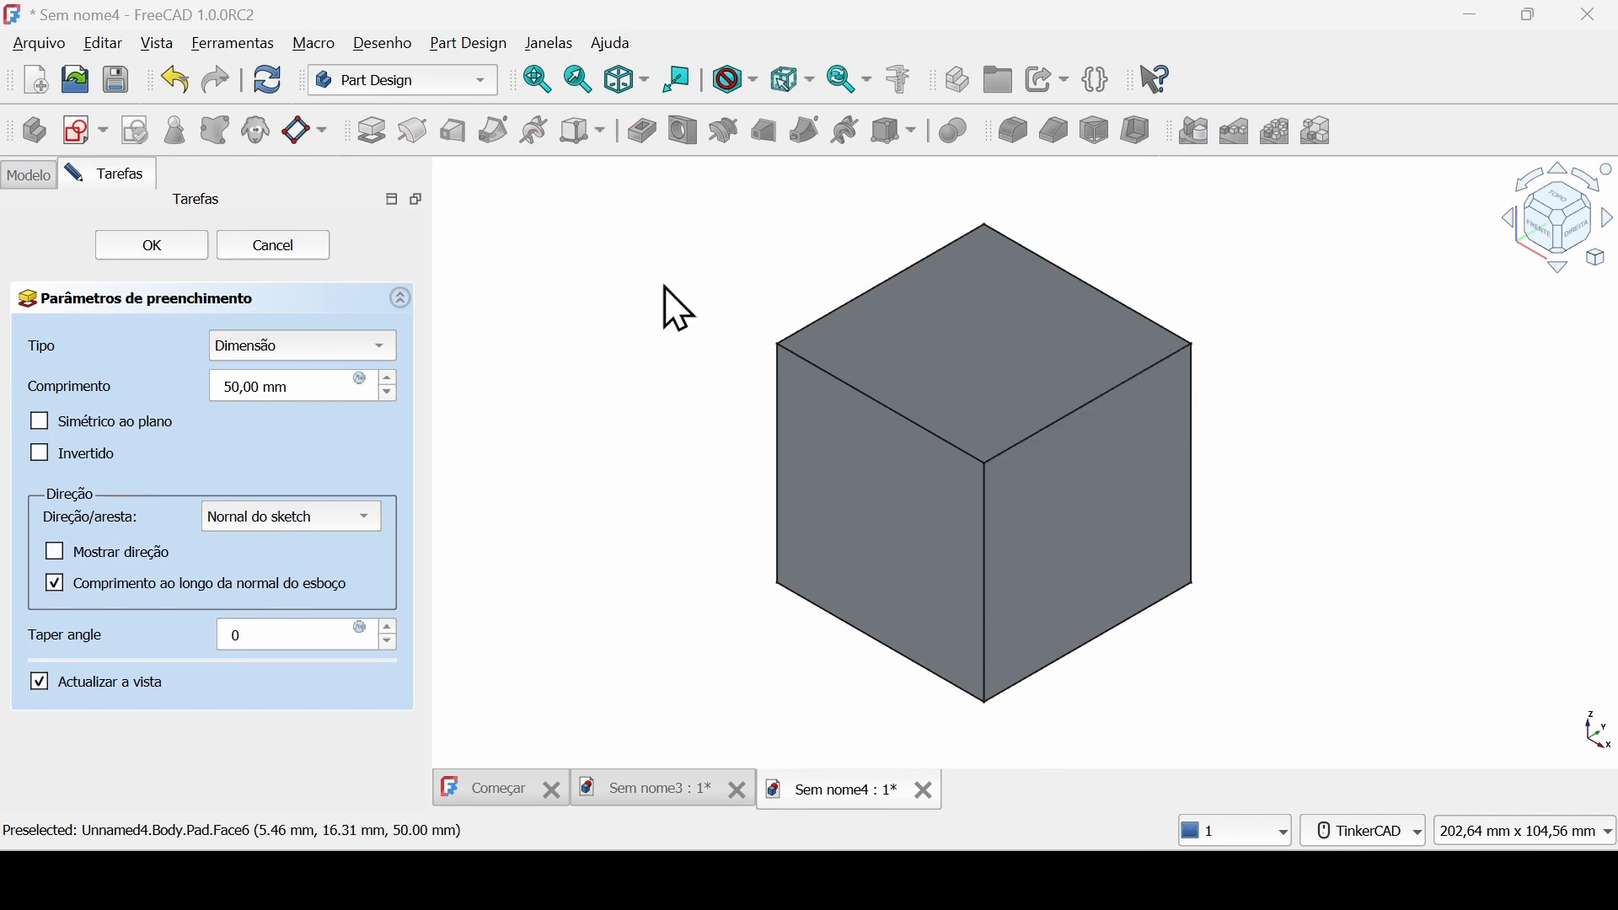
Accept the pad and create a new sketch on the cube's top face.
{"action": "left_click", "coordinate": [164, 251]}
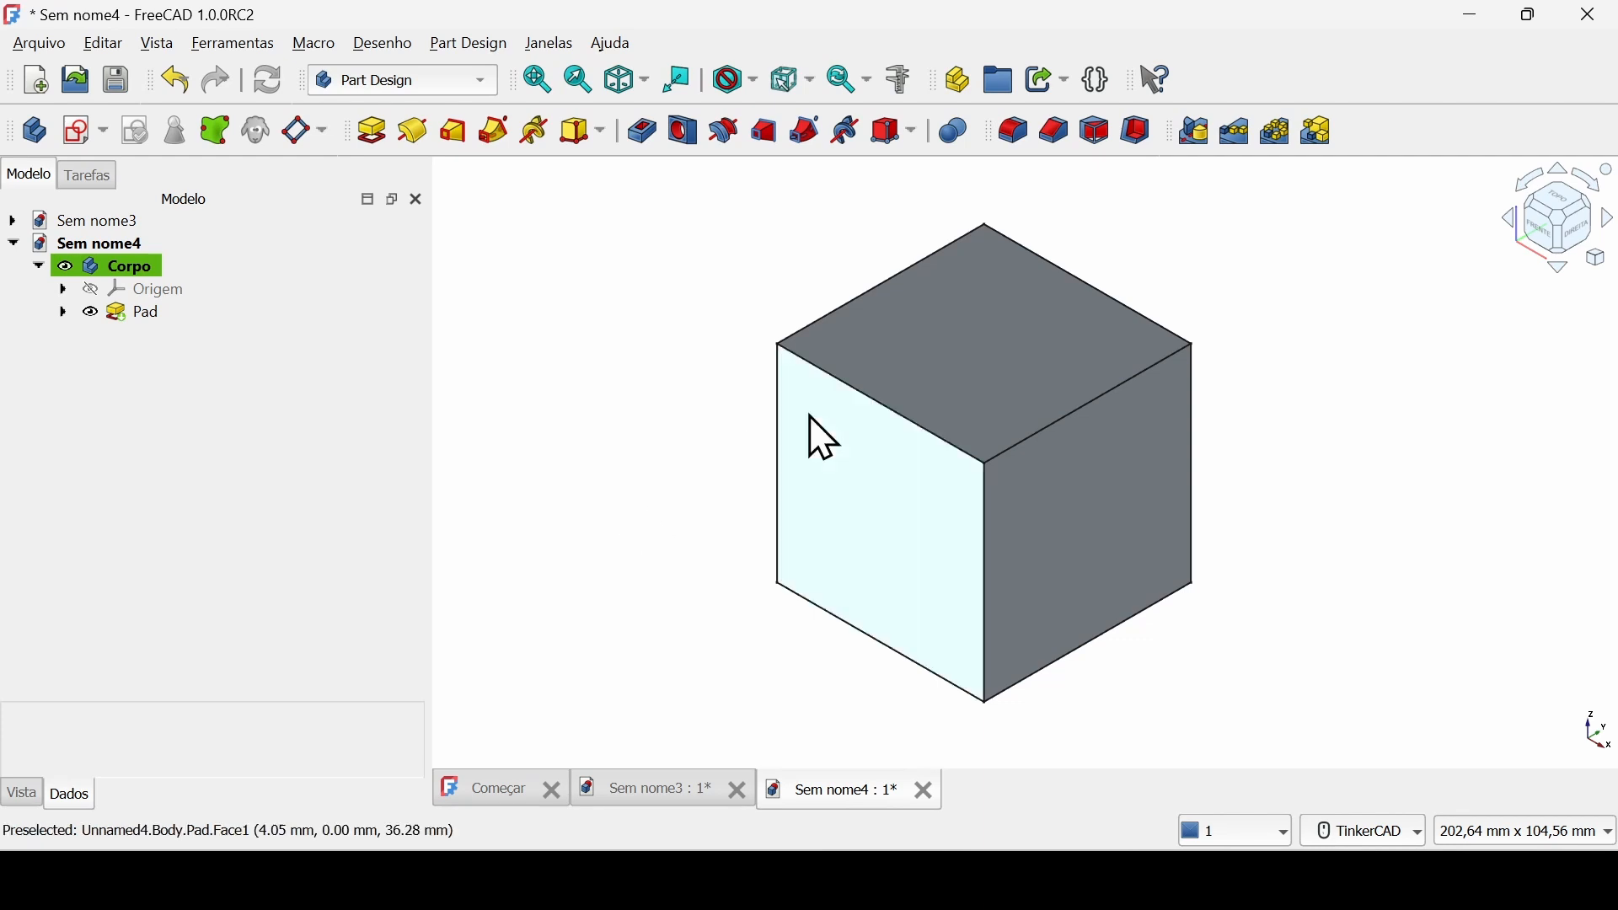
{"action": "left_click", "coordinate": [975, 324]}
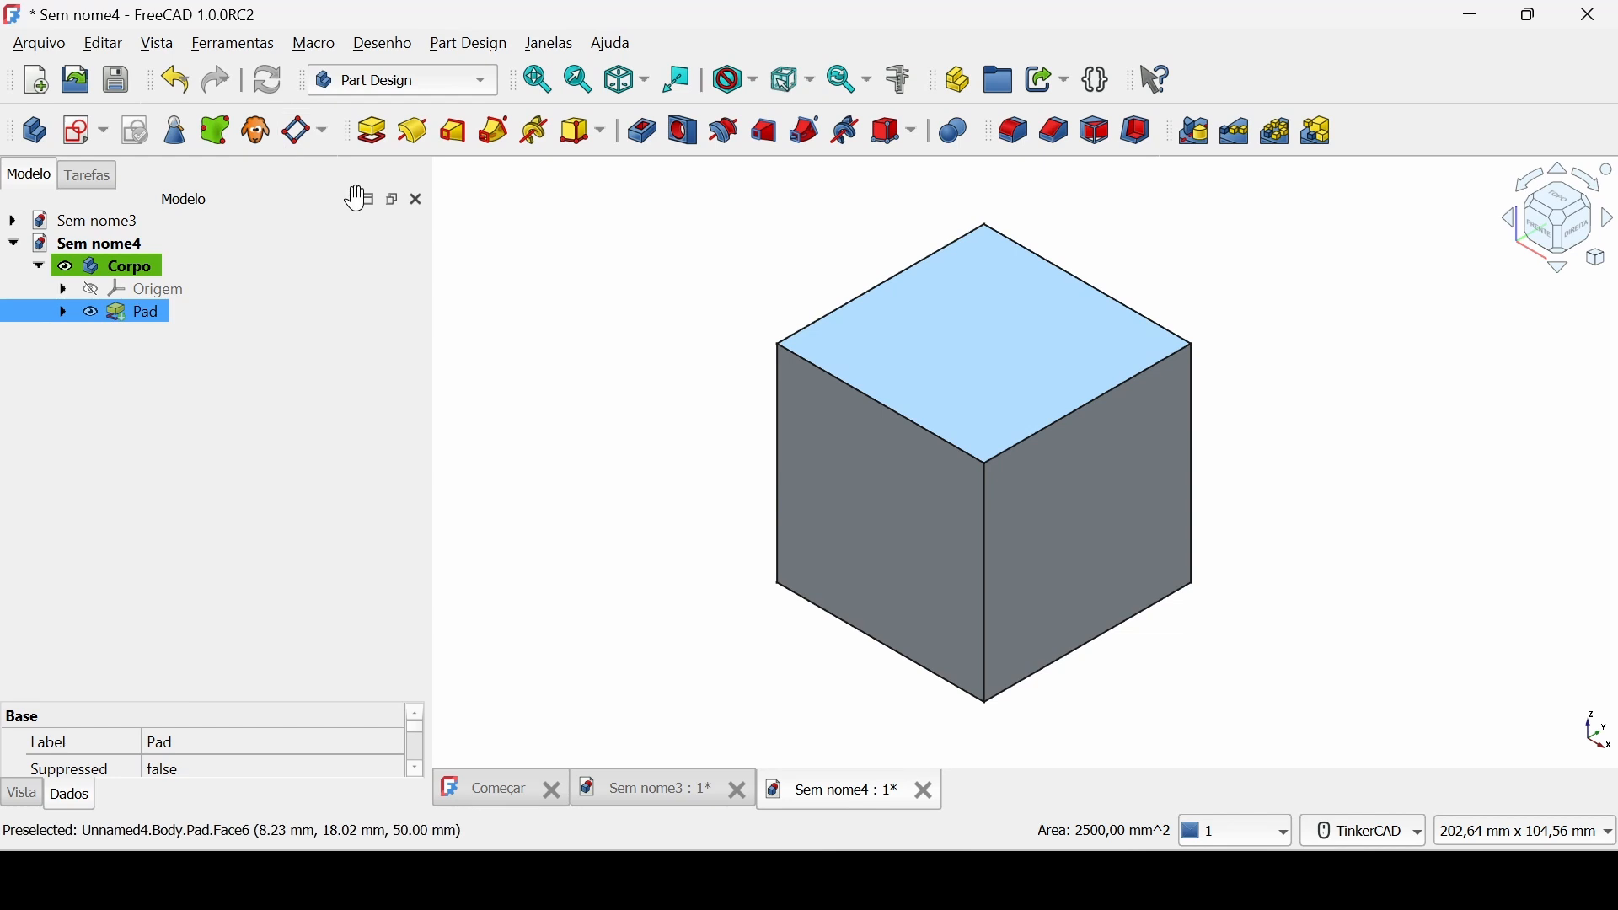
{"action": "left_click", "coordinate": [85, 131]}
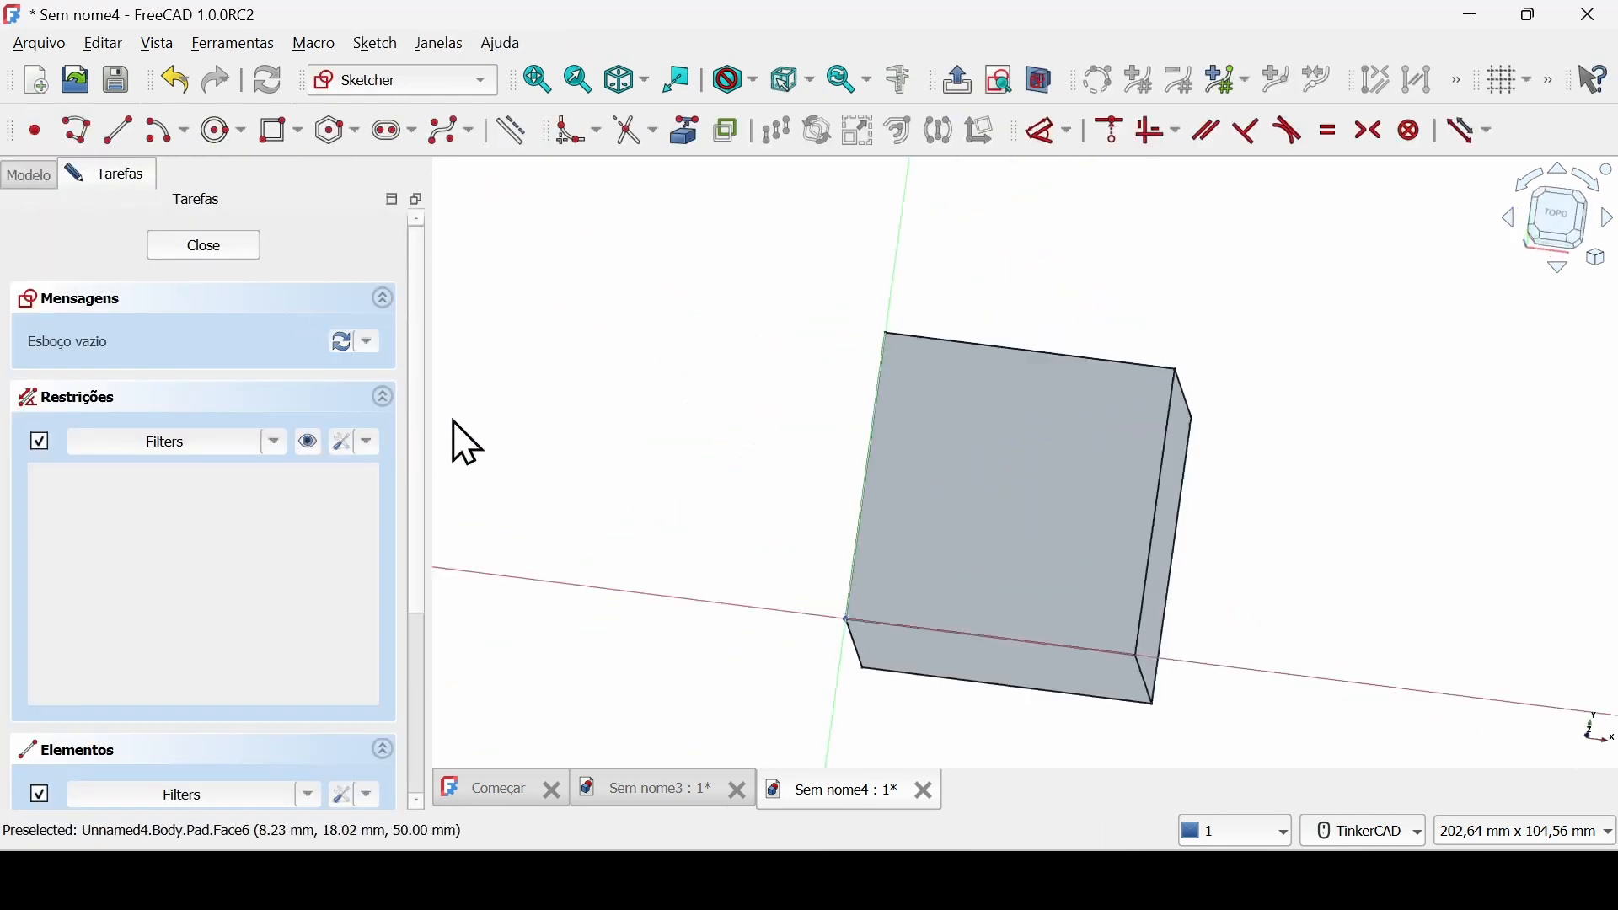
Draw a circle by its centre near the middle of the cube's top face.
{"action": "left_click", "coordinate": [221, 132]}
{"action": "left_click", "coordinate": [1006, 512]}
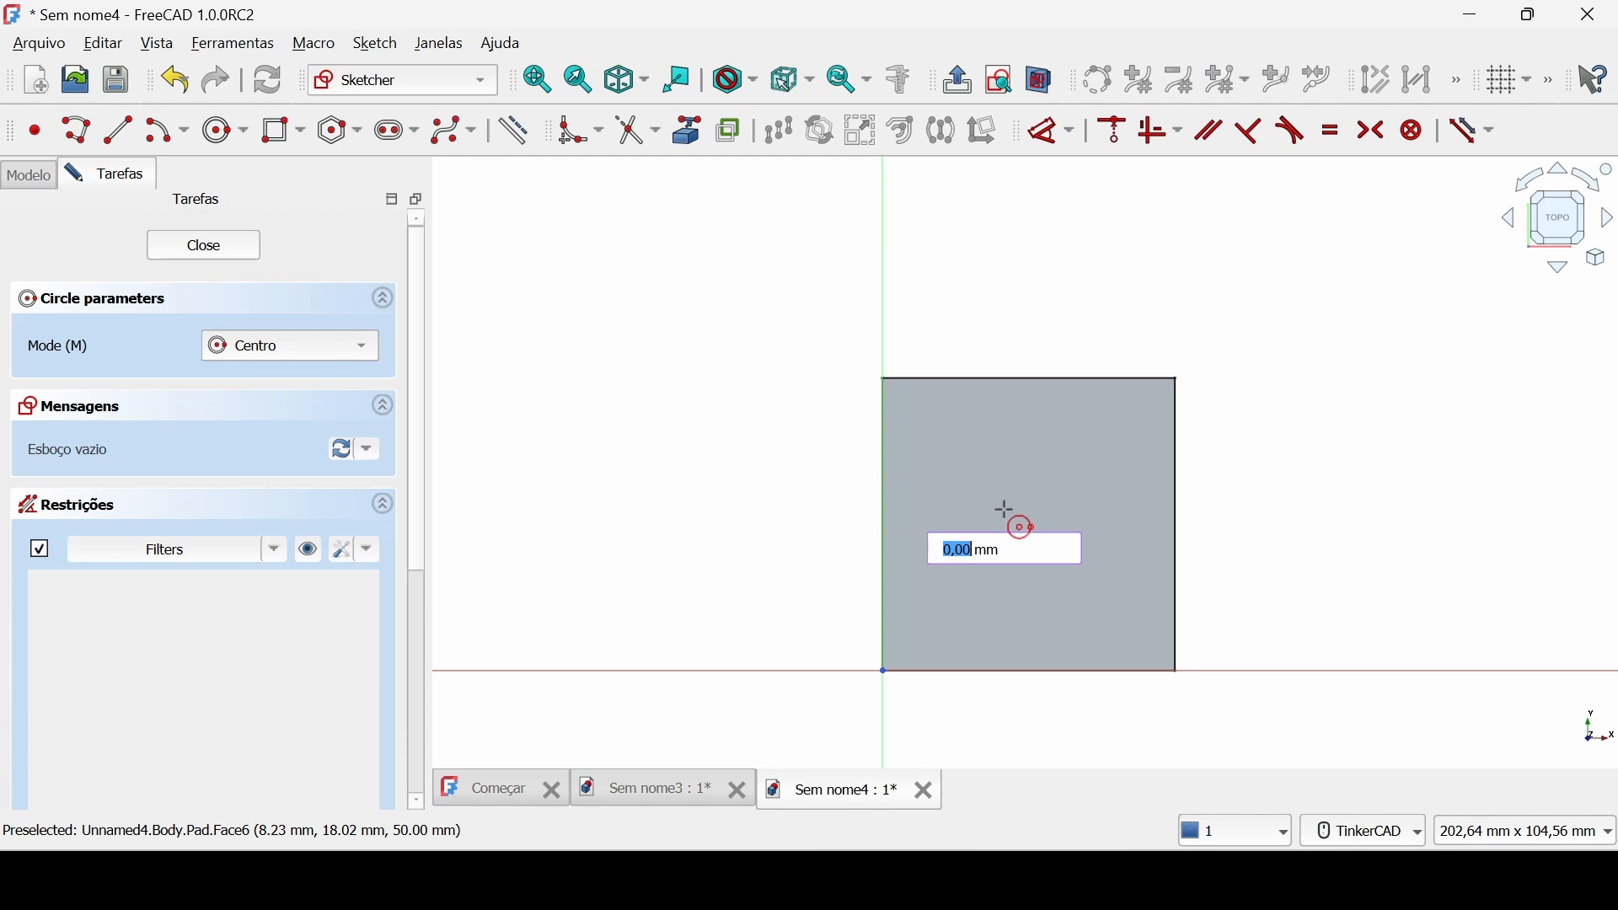
{"action": "left_click", "coordinate": [1042, 556]}
{"action": "key", "text": "Escape"}
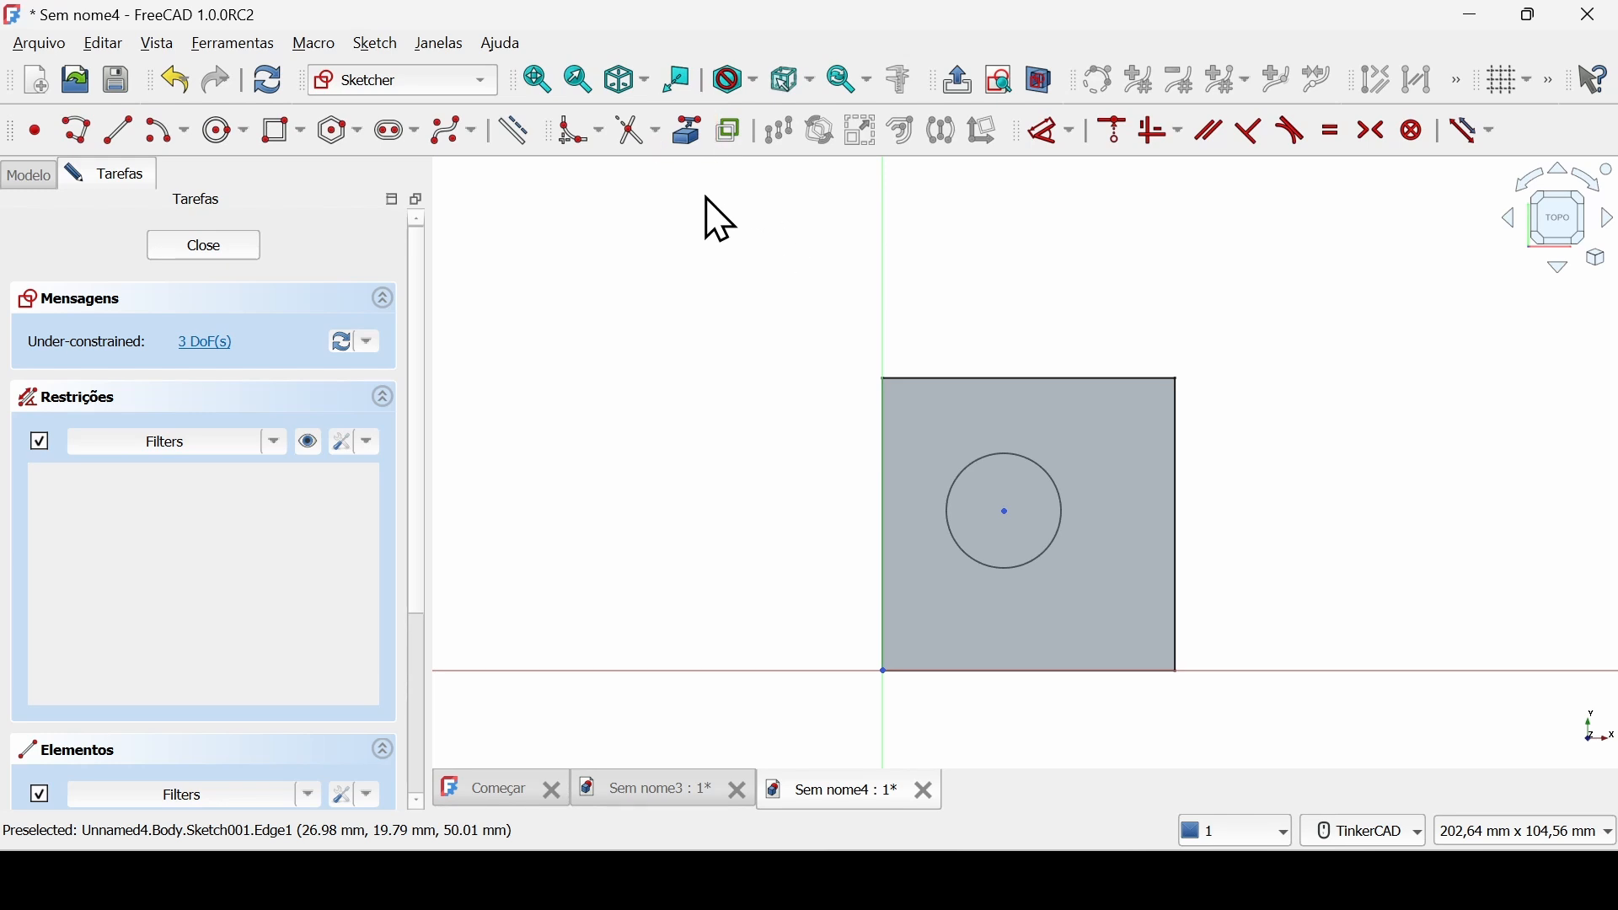
Bring the square face's upper edge into the sketch as external geometry.
{"action": "left_click", "coordinate": [688, 145]}
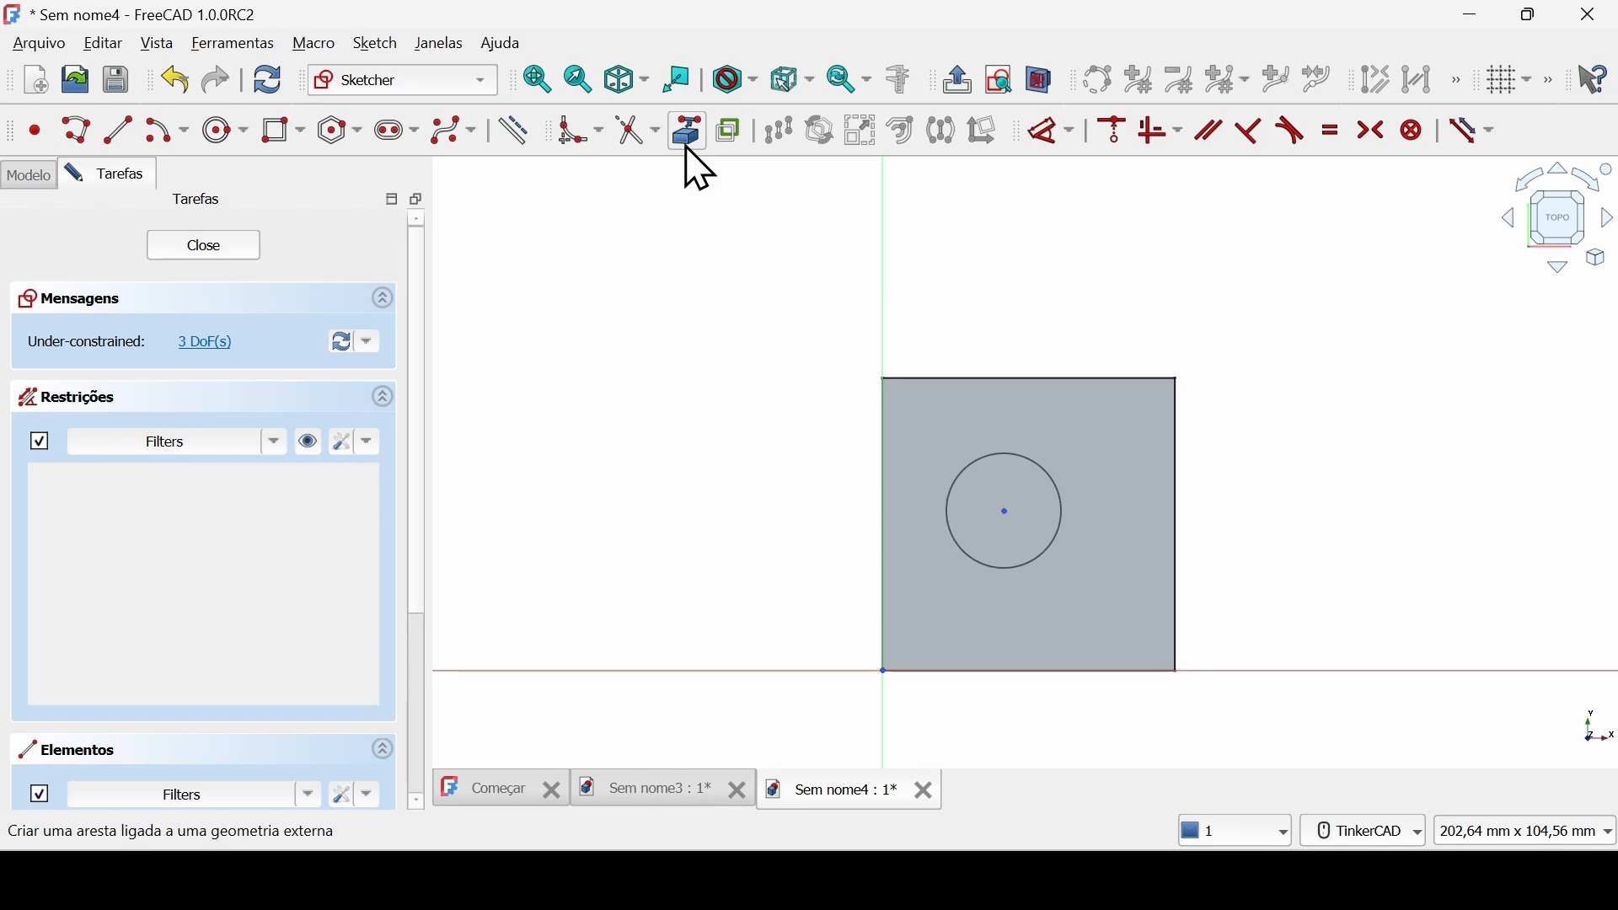
{"action": "left_click", "coordinate": [1045, 378]}
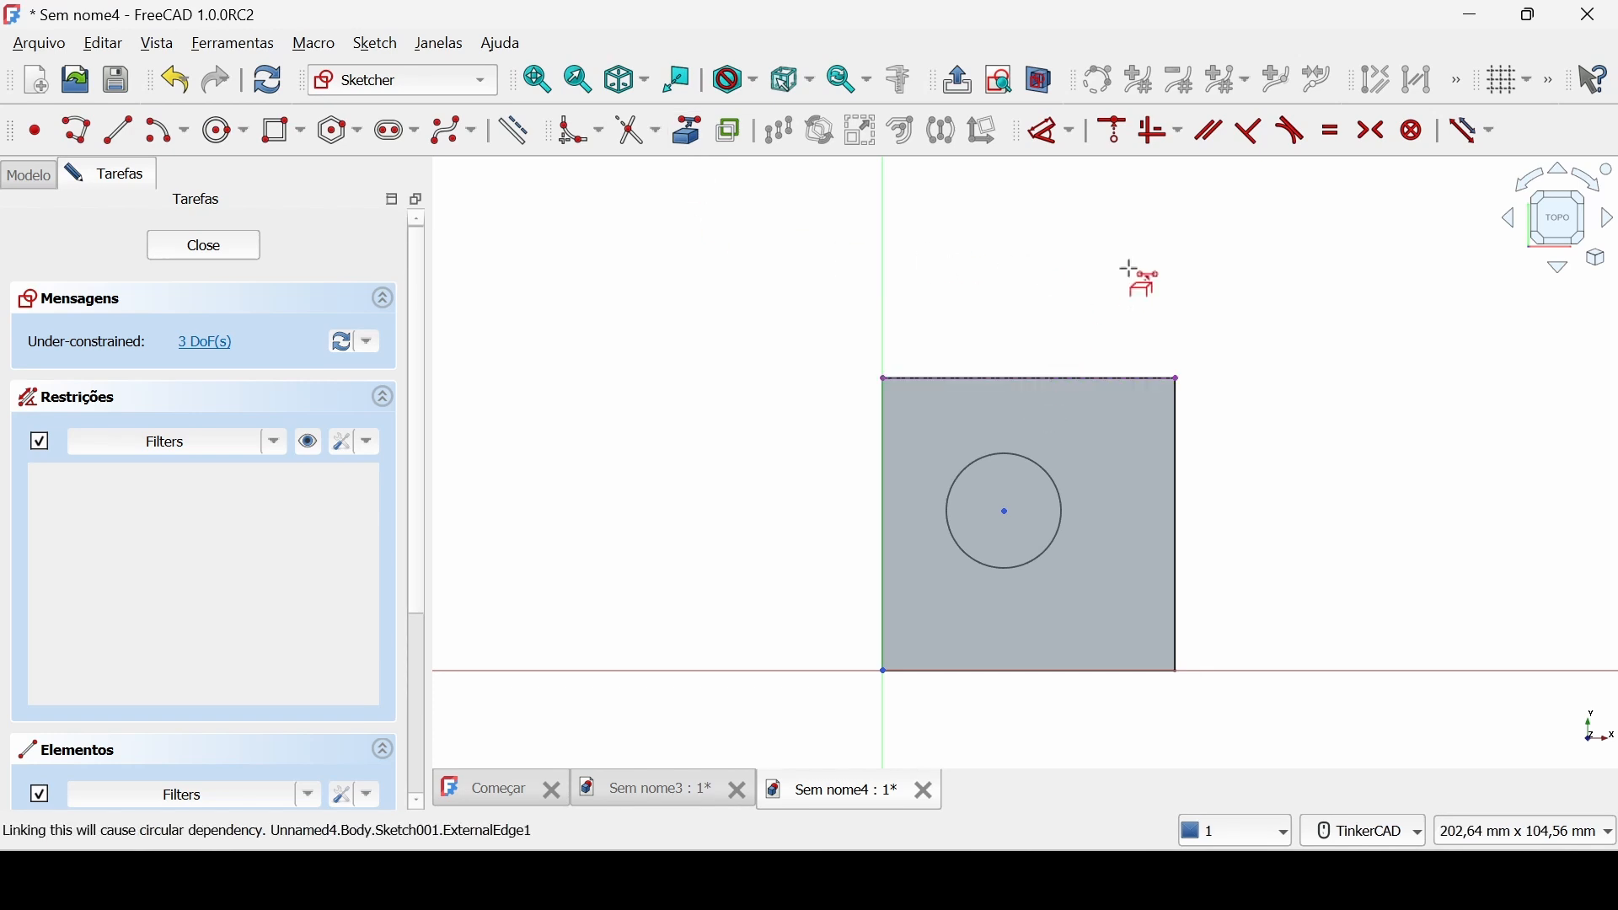
{"action": "key", "text": "Escape"}
Centre the circle on the face with a symmetry constraint between the external edge's far corner and the origin, then close the sketch.
{"action": "left_click", "coordinate": [1374, 132]}
{"action": "left_click", "coordinate": [1180, 371]}
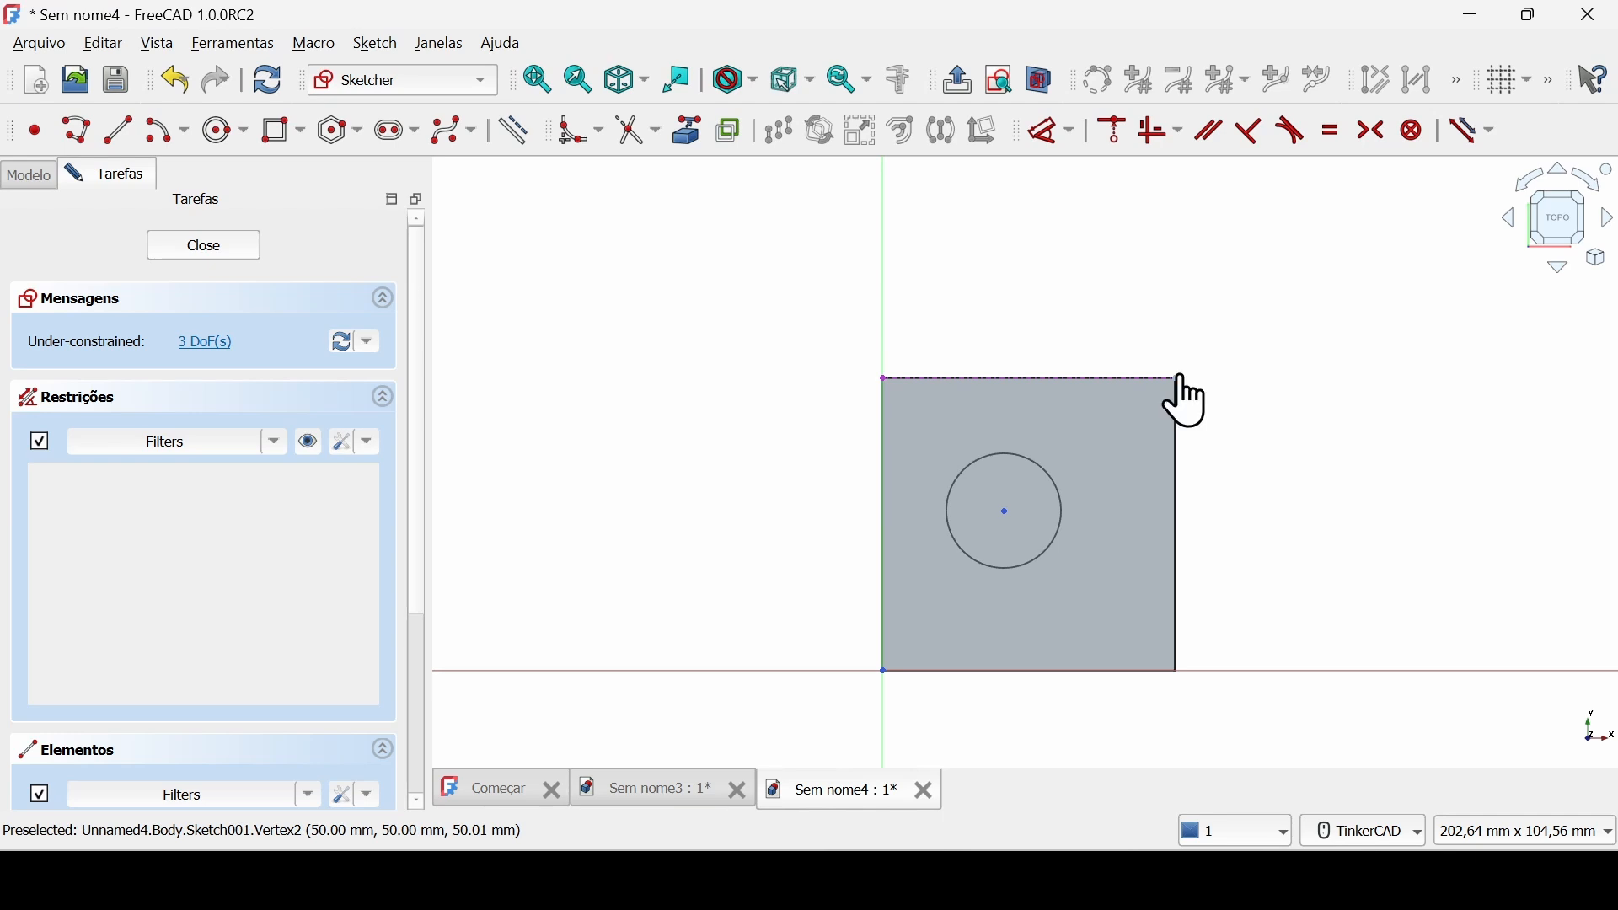
{"action": "left_click", "coordinate": [877, 675]}
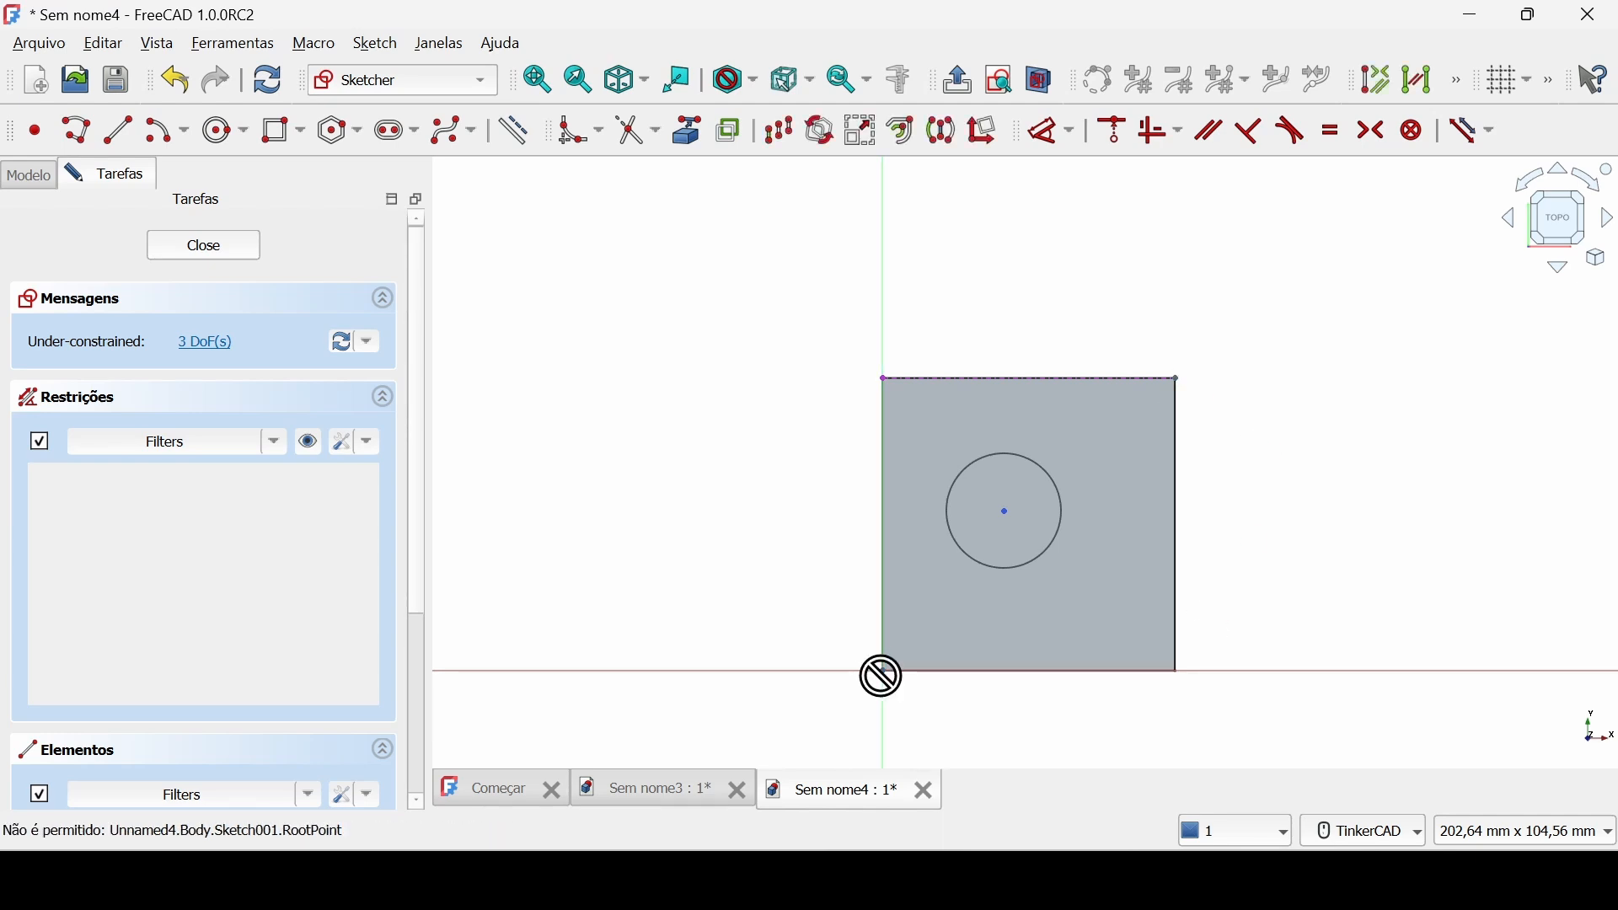
{"action": "left_click", "coordinate": [1006, 511]}
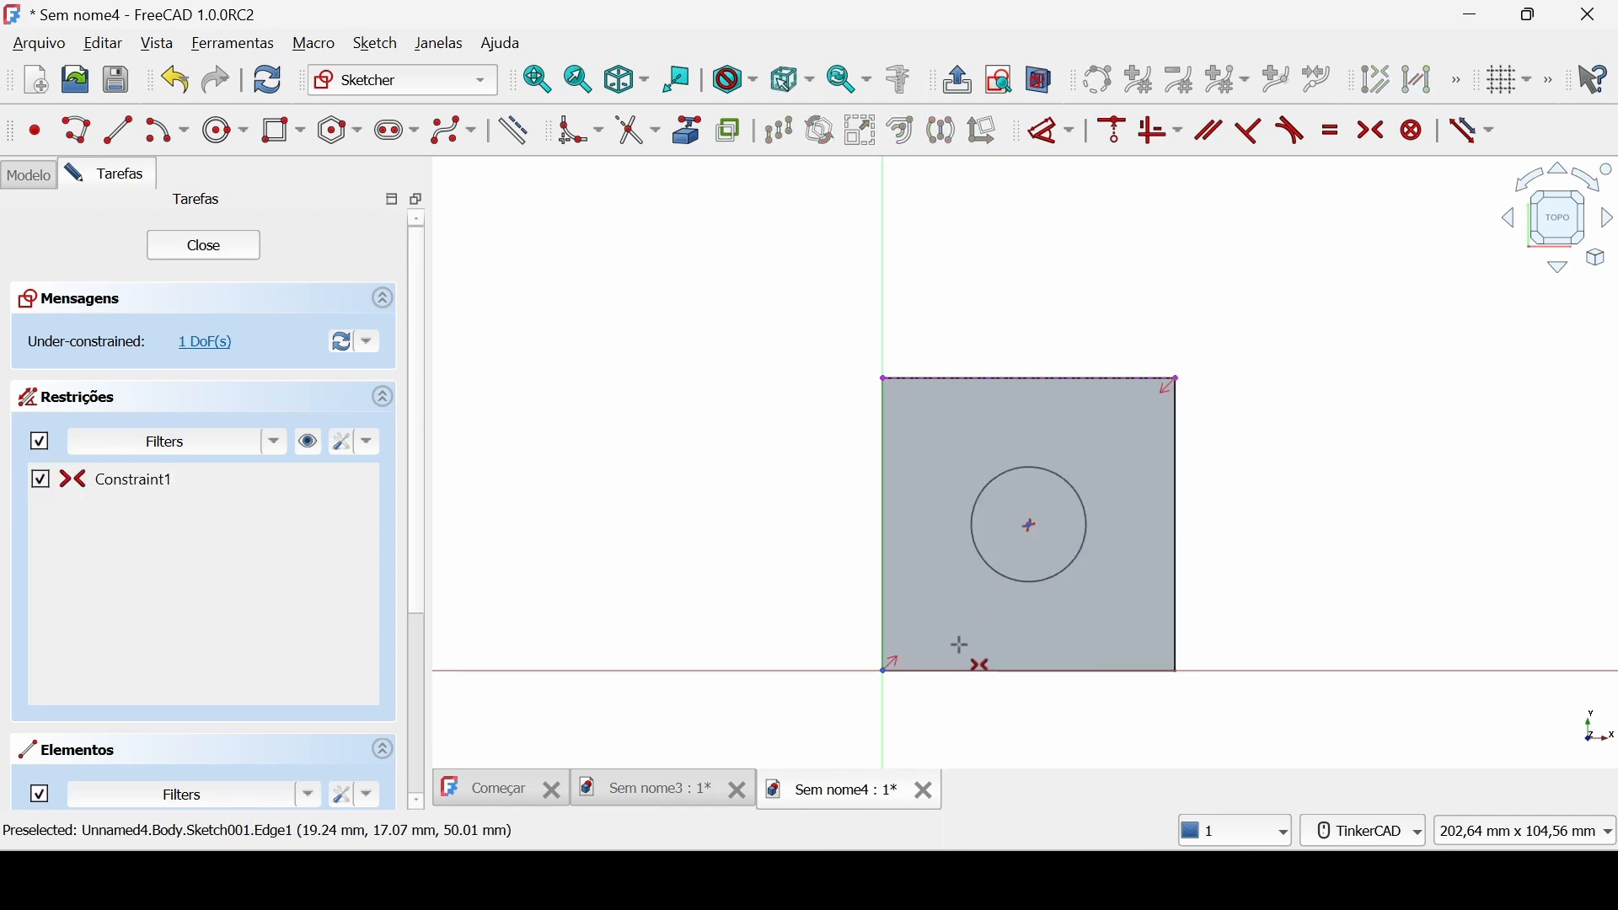
{"action": "key", "text": "Escape"}
{"action": "left_click", "coordinate": [245, 250]}
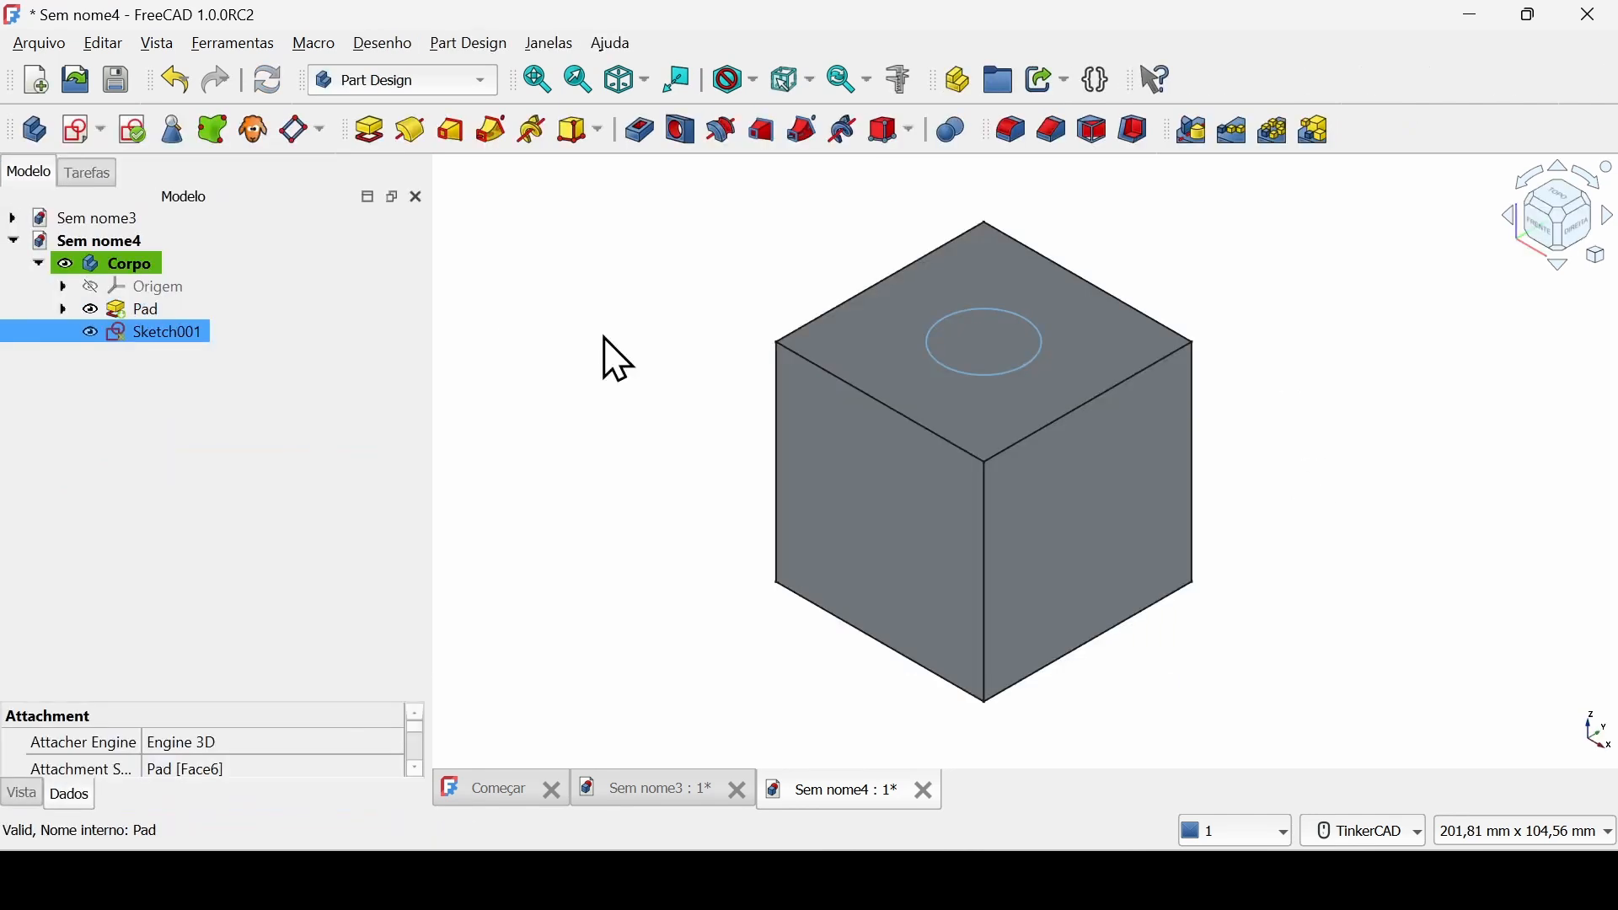
Pad the circle sketch 24 mm upward from the cube's top face and accept the pad.
{"action": "left_click", "coordinate": [369, 131]}
{"action": "middle_click_drag", "start_coordinate": [577, 376], "coordinate": [580, 469]}
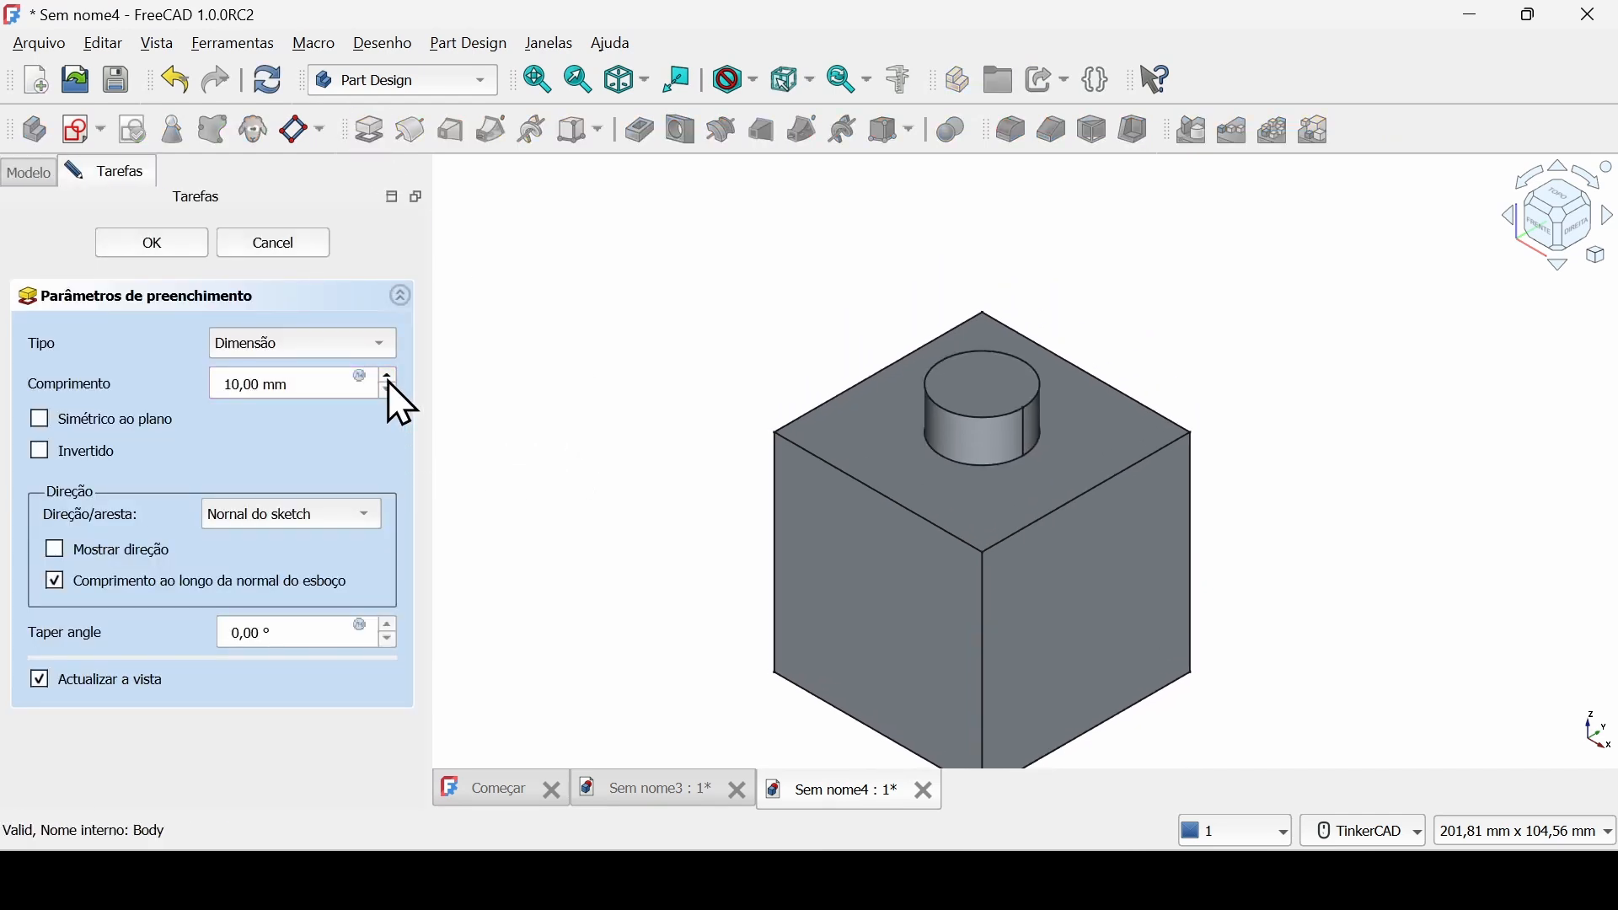
{"action": "scroll", "coordinate": [343, 380], "scroll_direction": "up", "scroll_amount": 13}
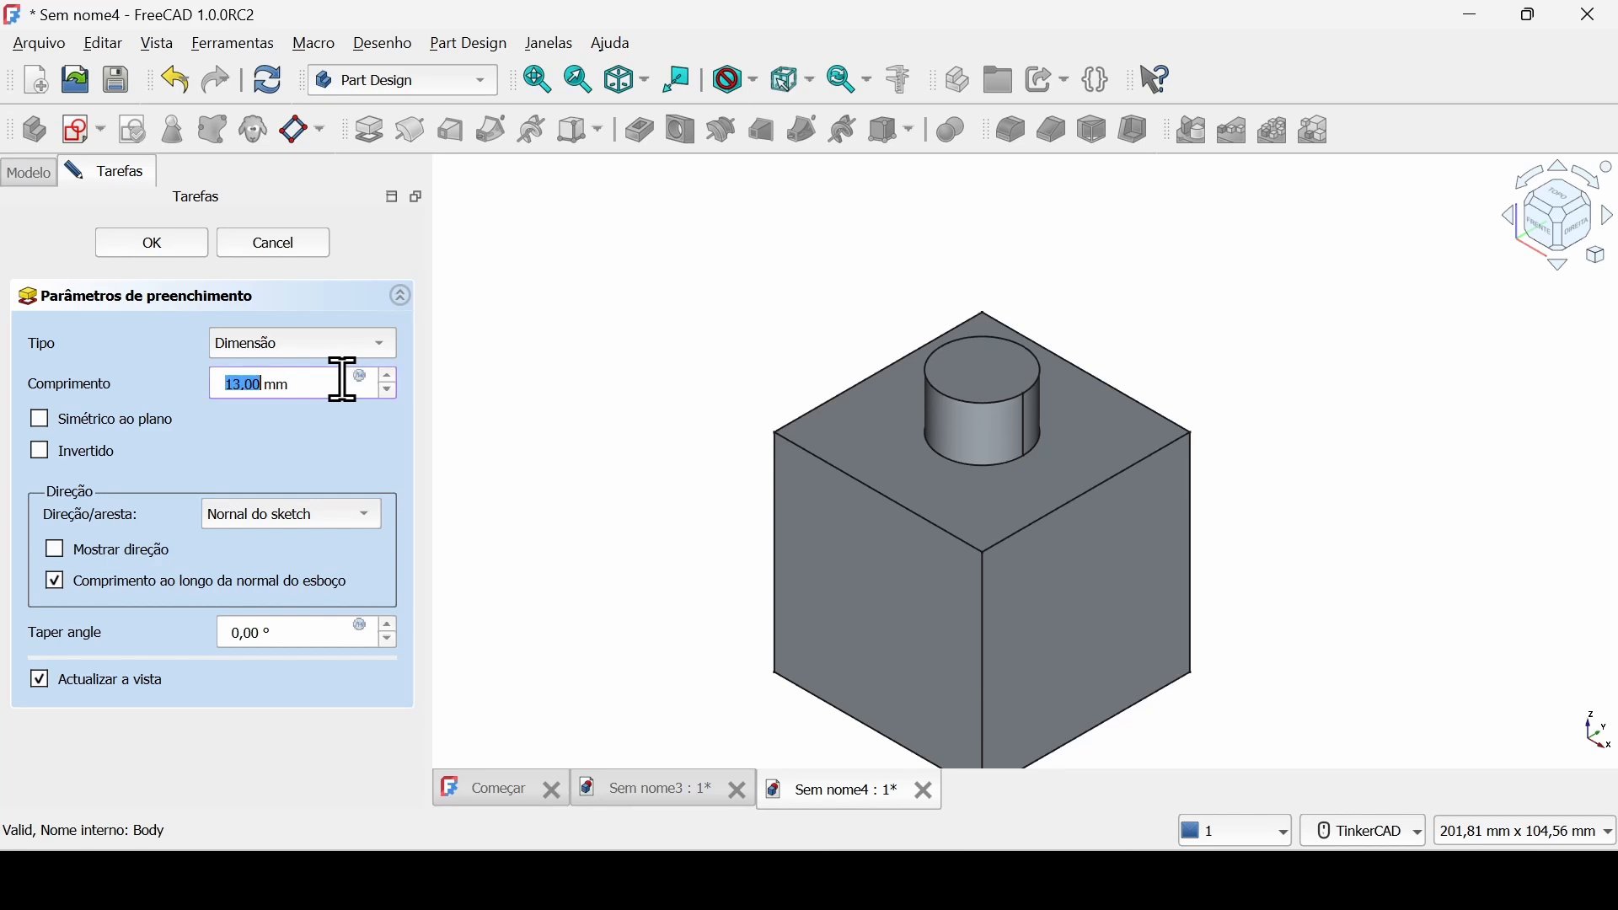
{"action": "scroll", "coordinate": [343, 380], "scroll_direction": "up", "scroll_amount": 1}
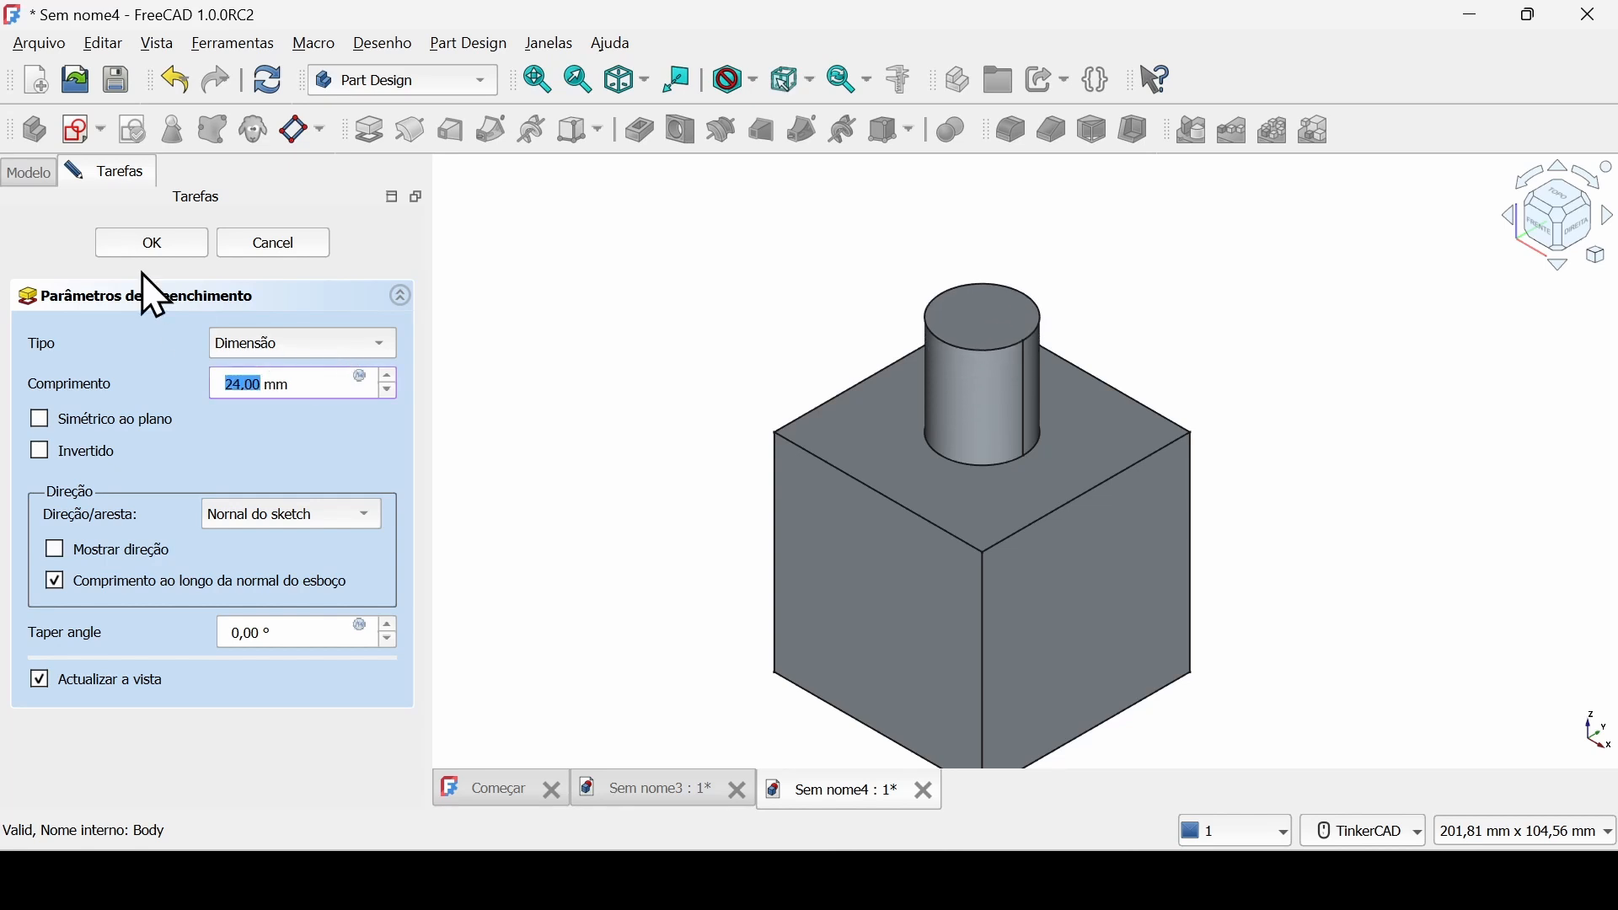
{"action": "left_click", "coordinate": [149, 244]}
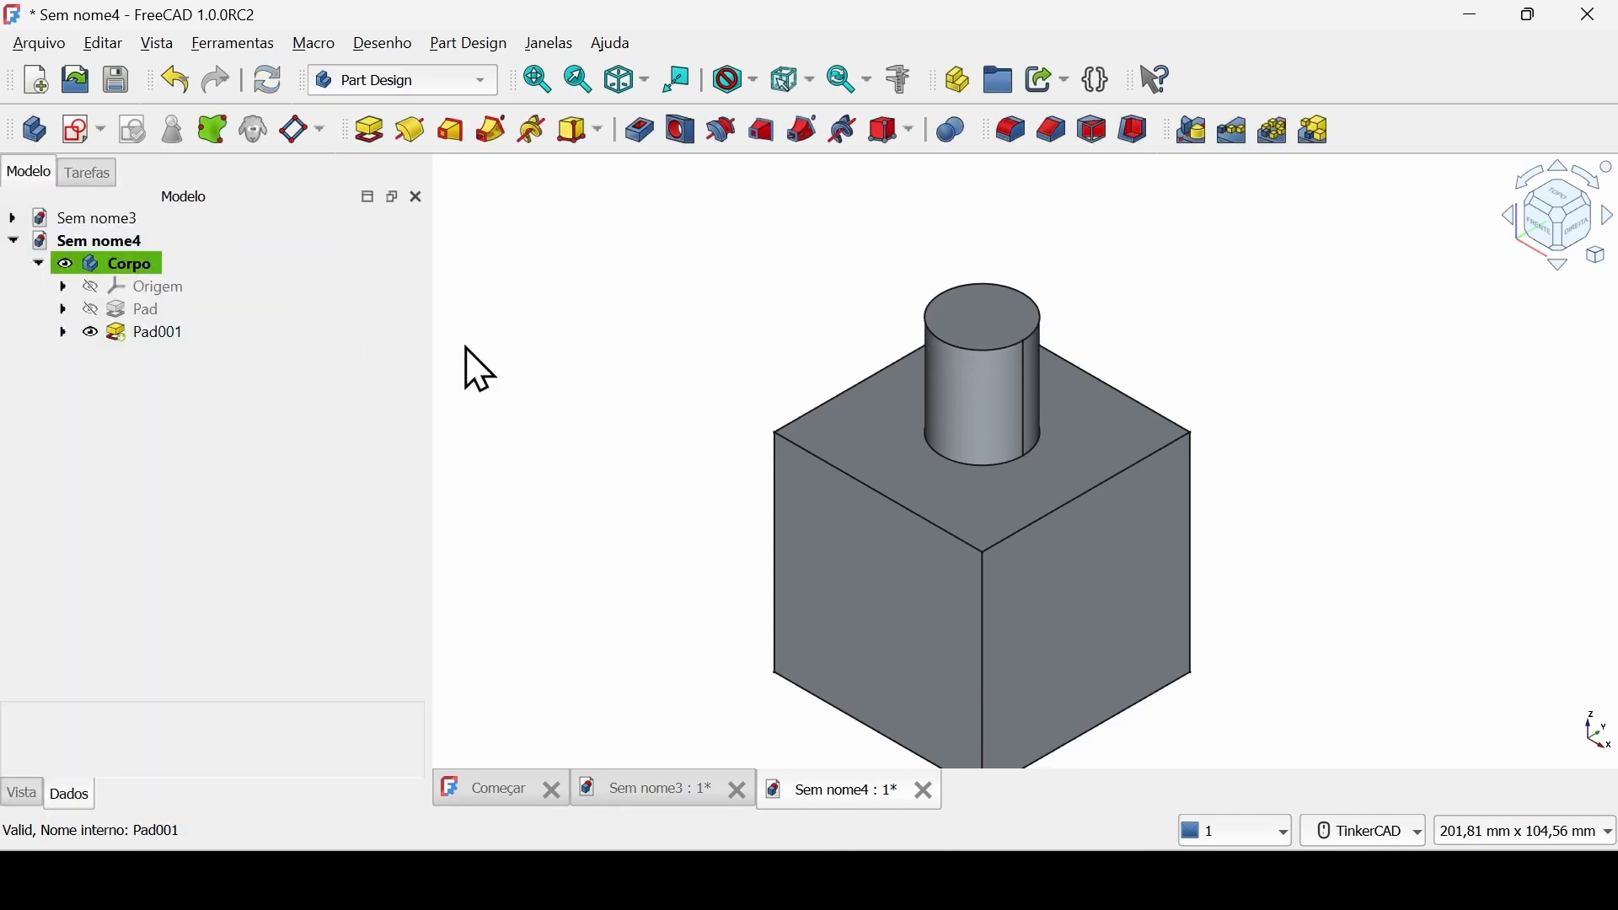
{"action": "middle_click_drag", "start_coordinate": [691, 474], "coordinate": [686, 398]}
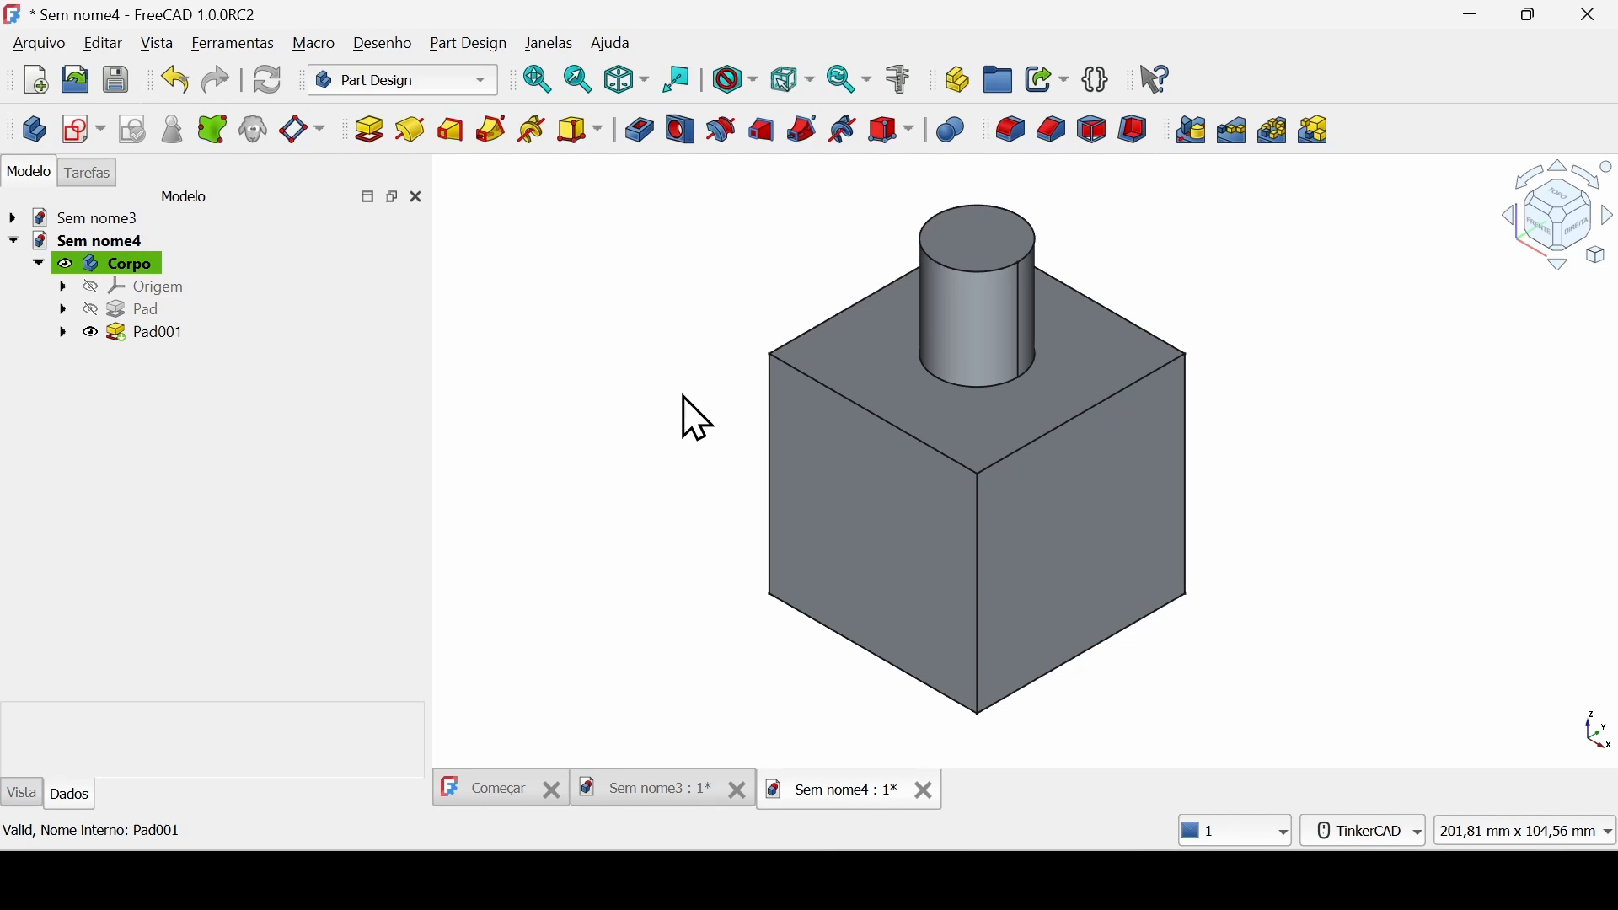
{"action": "left_click", "coordinate": [144, 310]}
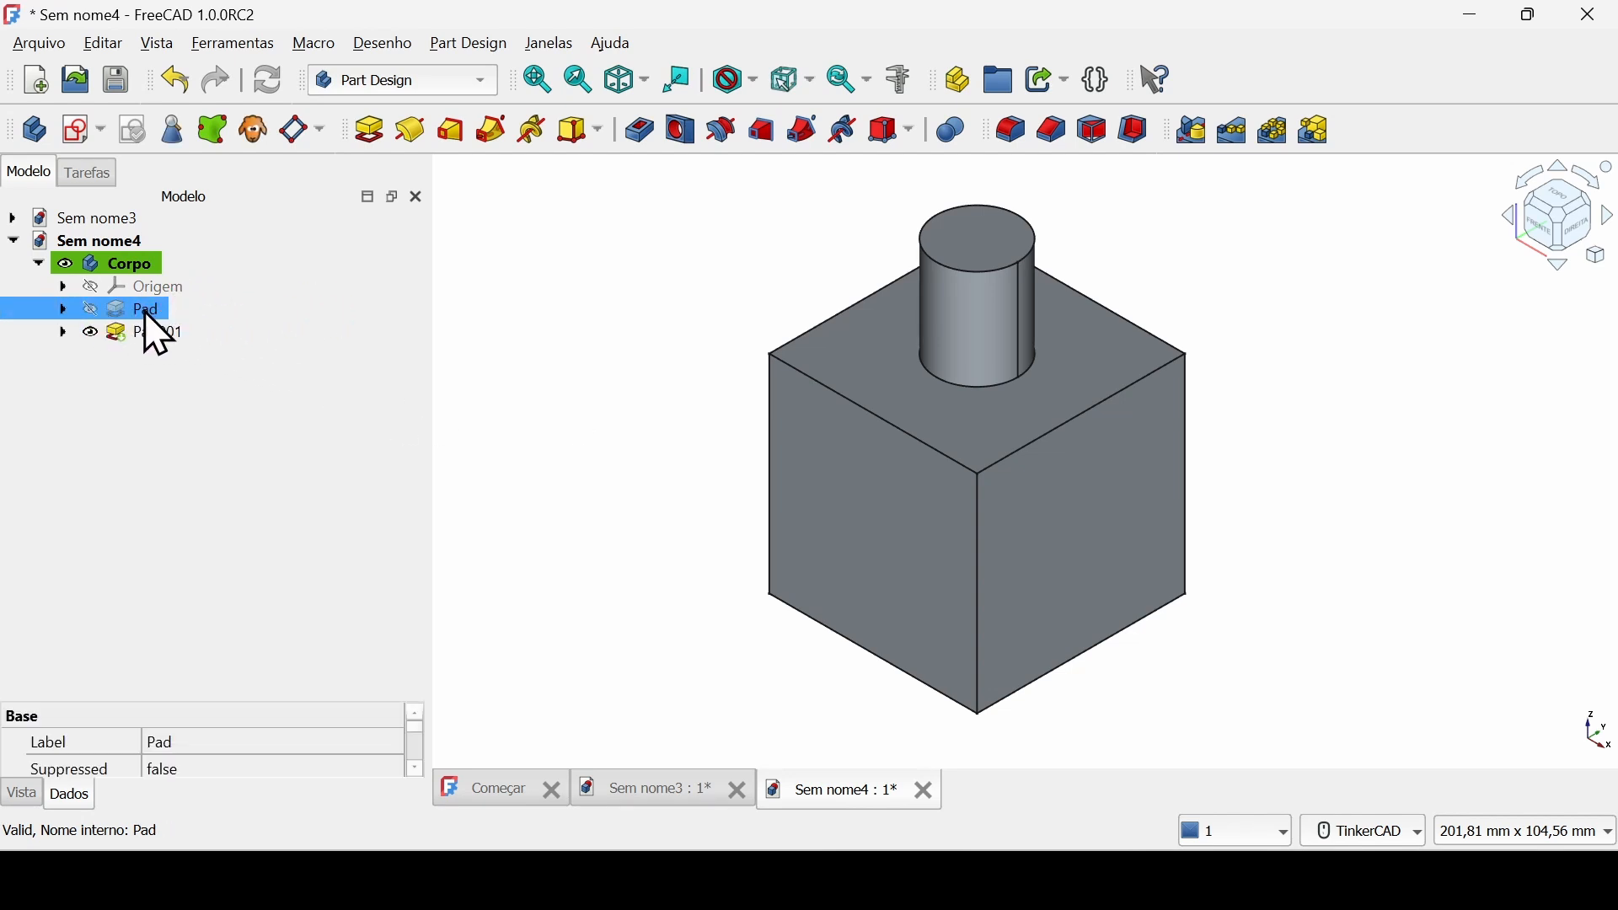
{"action": "left_click", "coordinate": [157, 334], "text": "ctrl"}
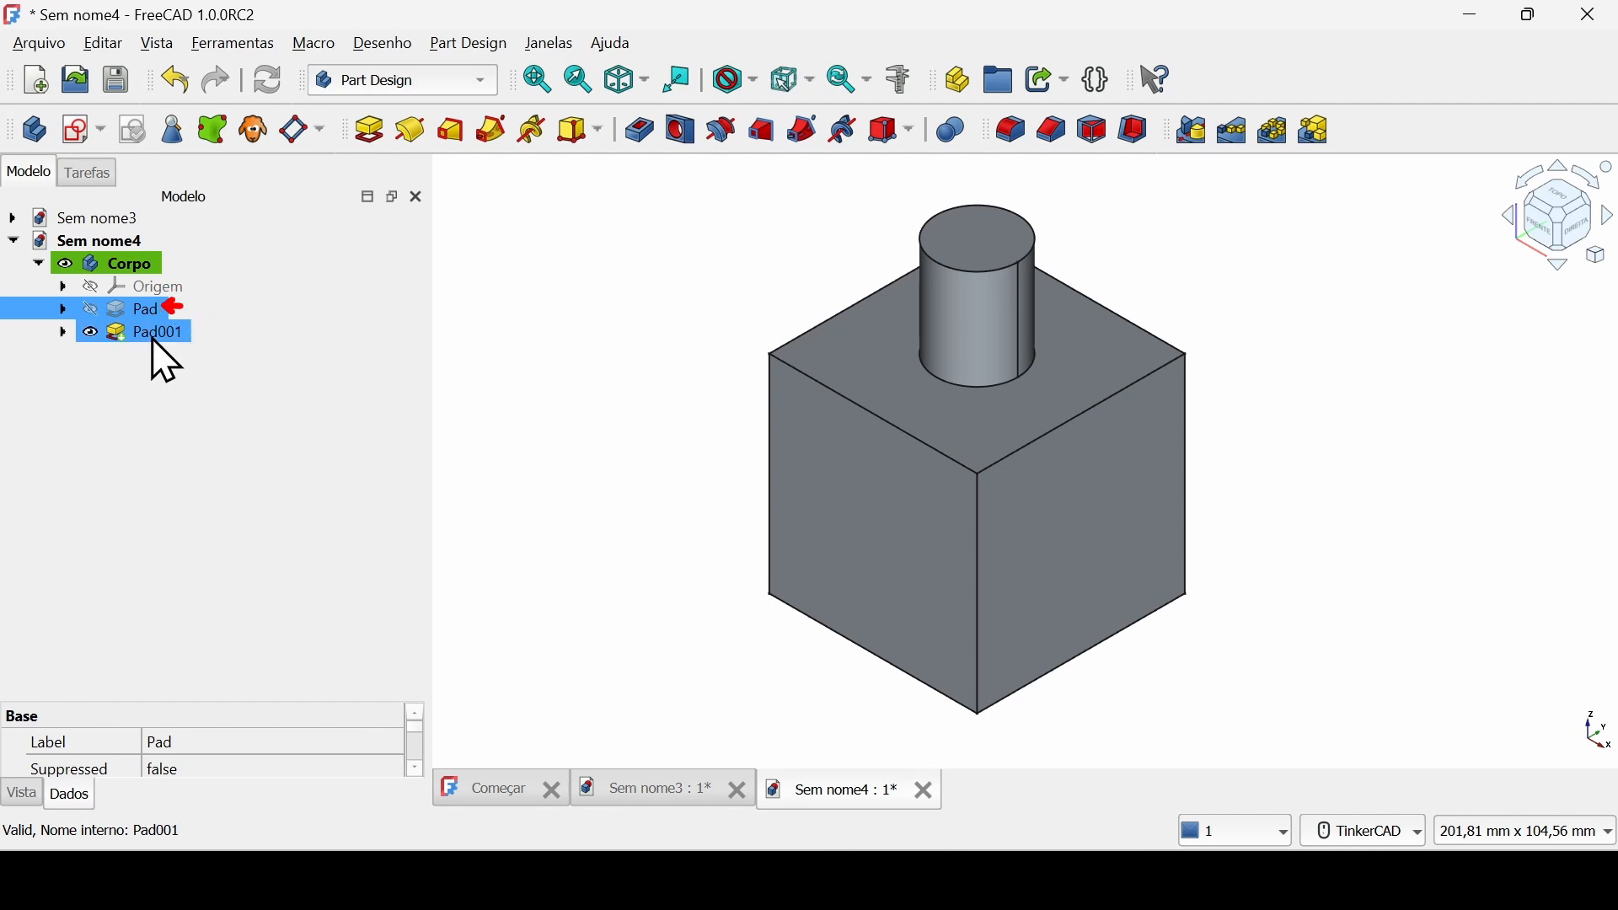
{"action": "left_click", "coordinate": [154, 337]}
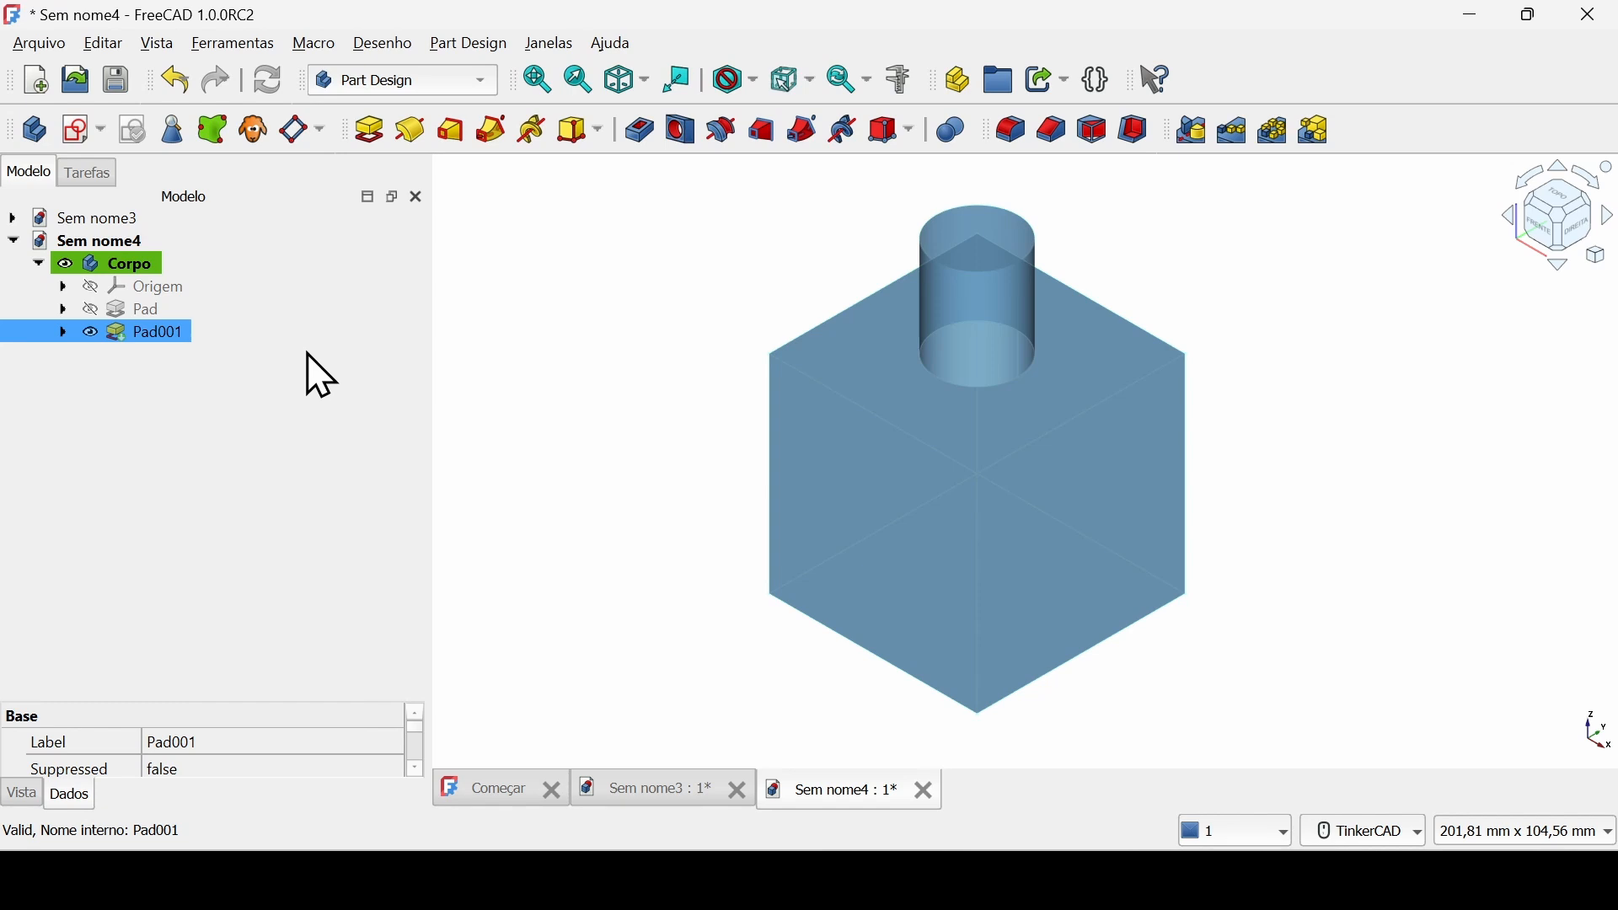
{"action": "left_click", "coordinate": [215, 440]}
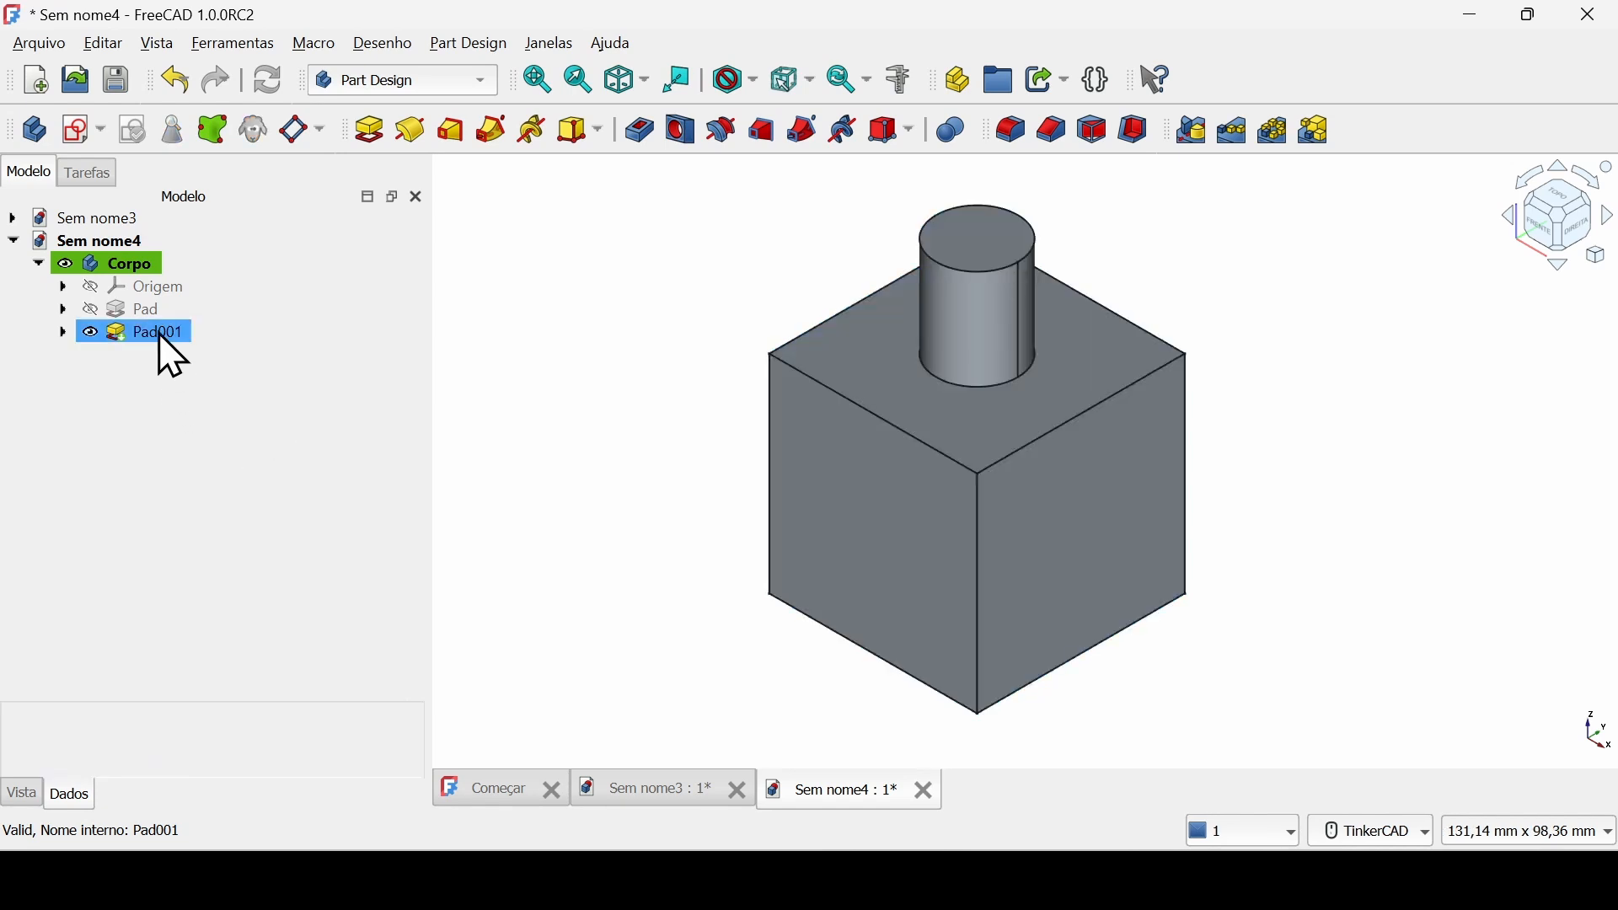
Edit the cube's base pad and set its length to 25 mm.
{"action": "double_click", "coordinate": [148, 314]}
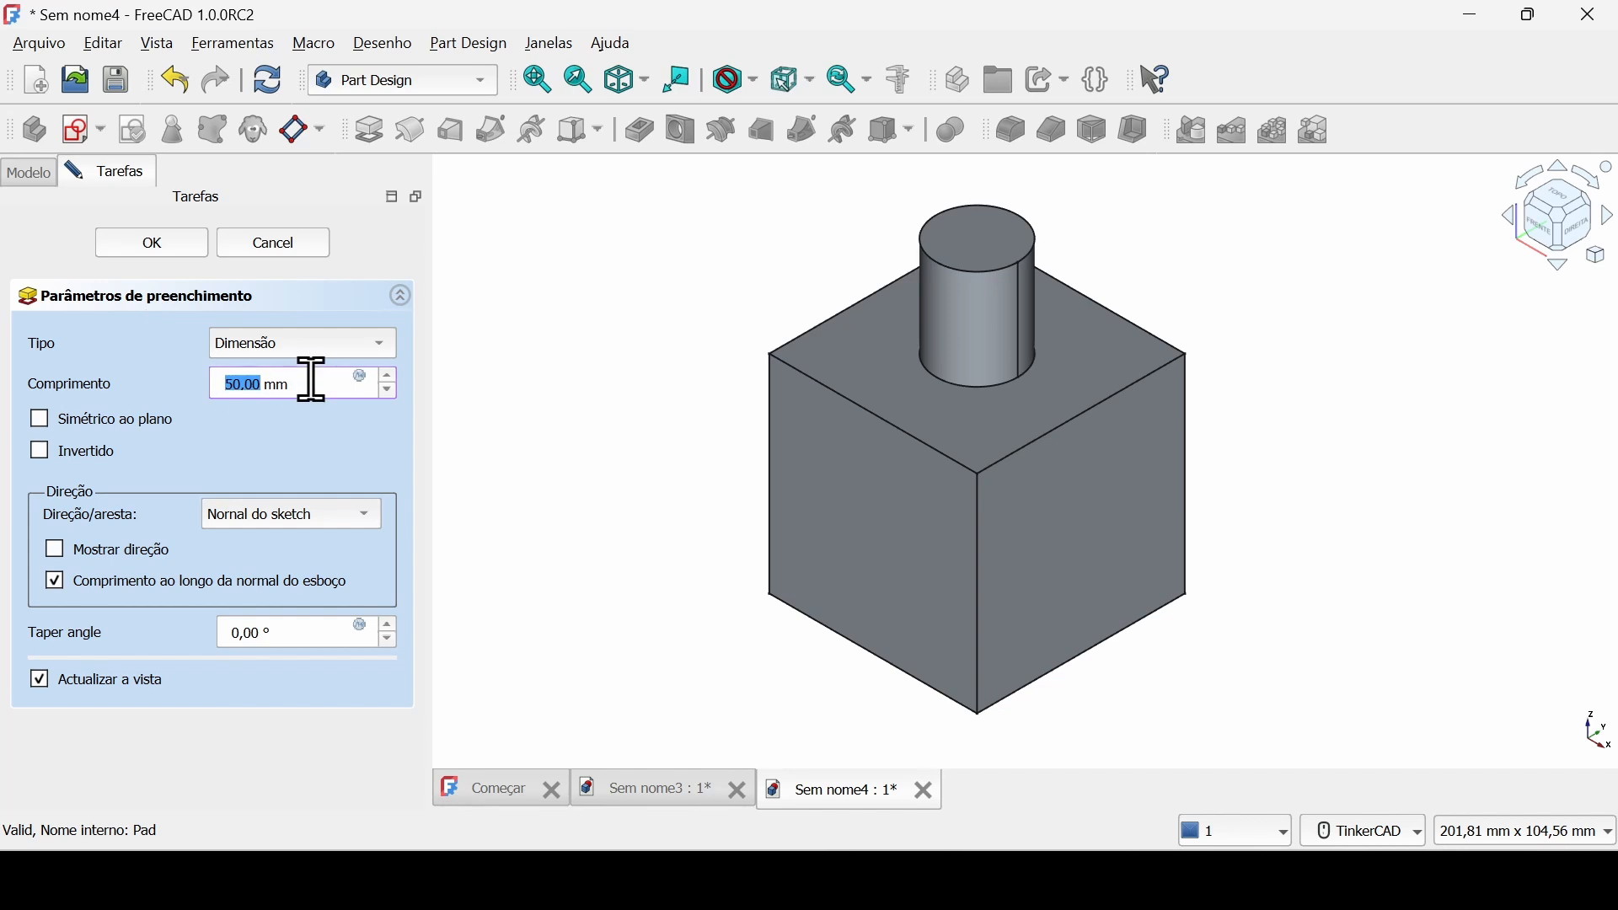
{"action": "scroll", "coordinate": [312, 381], "scroll_direction": "down", "scroll_amount": 14}
{"action": "left_click_drag", "start_coordinate": [311, 388], "coordinate": [168, 392]}
{"action": "type", "text": "25"}
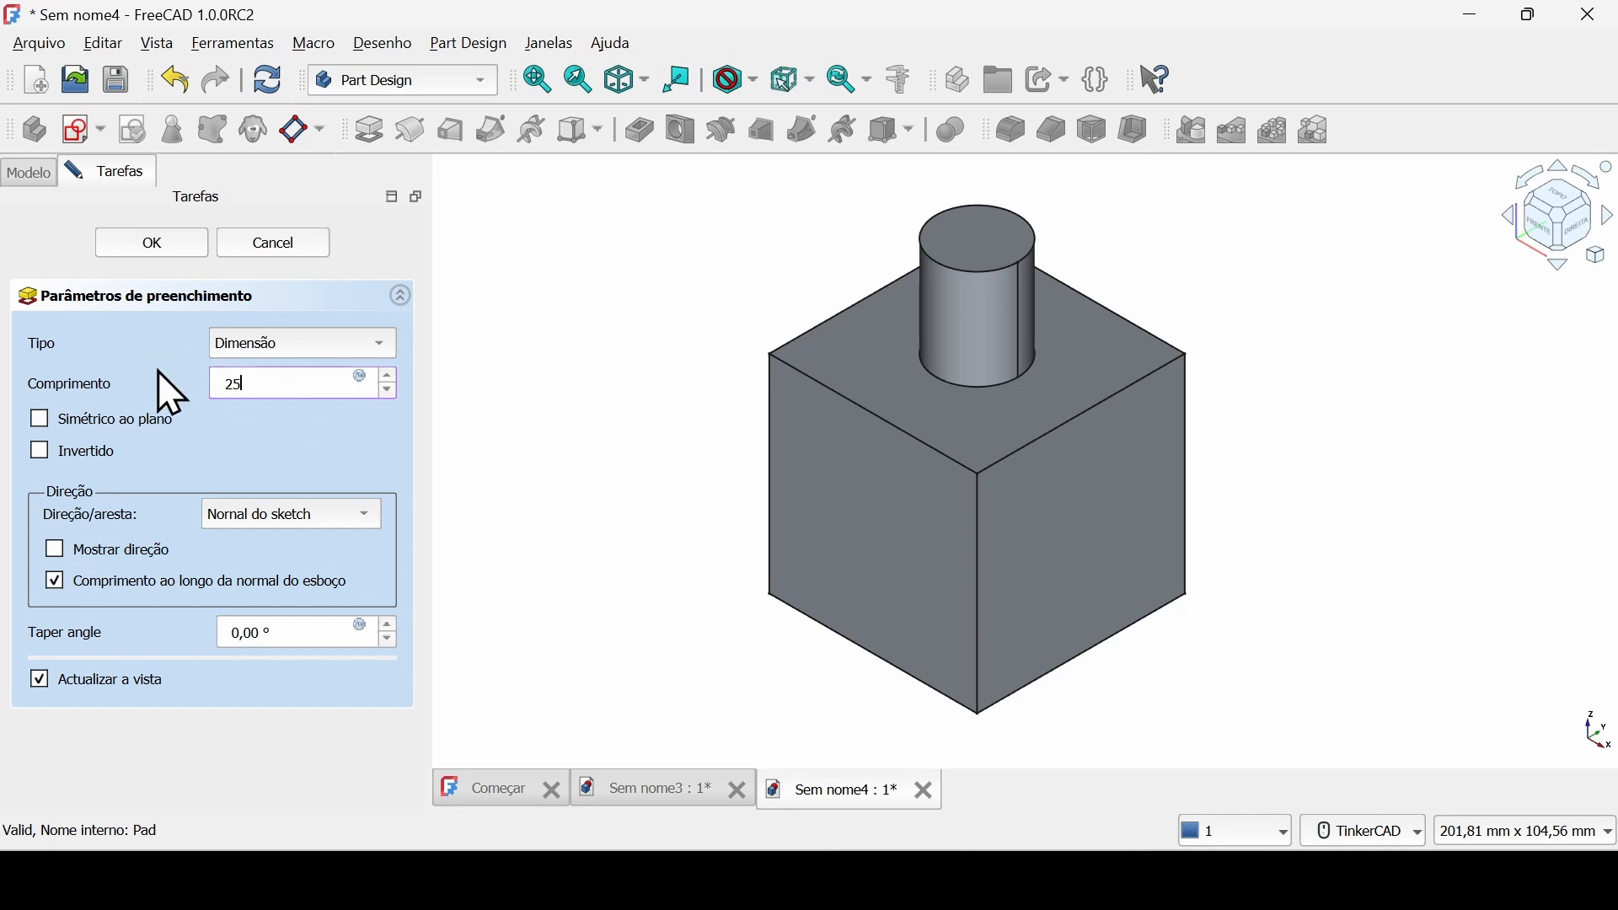
{"action": "left_click", "coordinate": [181, 245]}
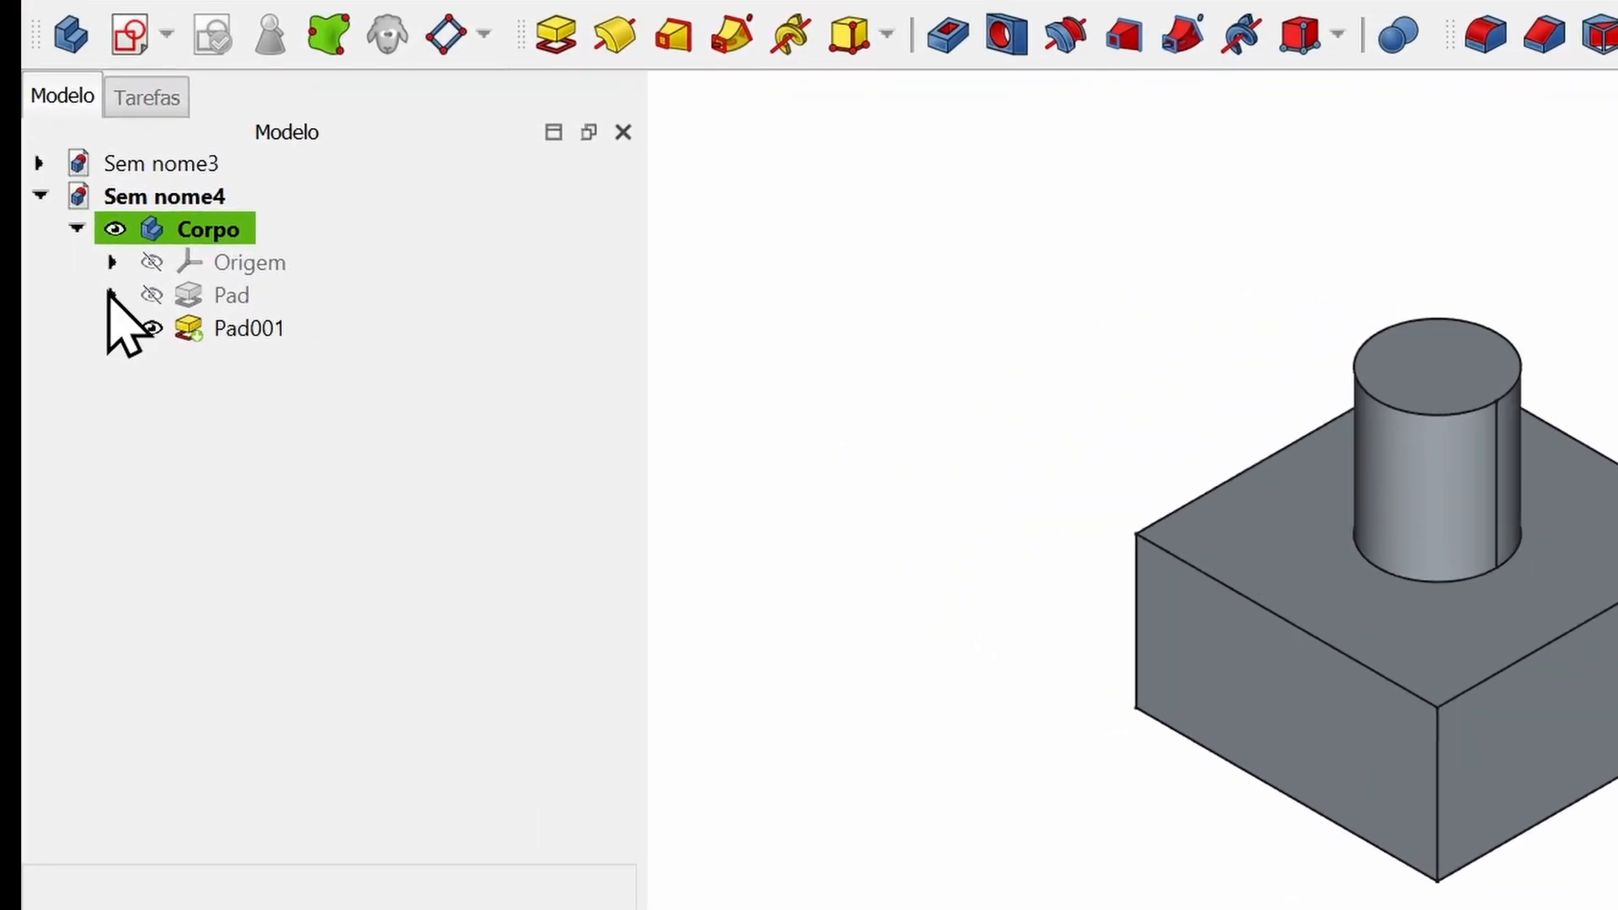
Edit the base pad's square sketch, set its vertical dimension to 75 mm and close the sketch.
{"action": "left_click", "coordinate": [63, 309]}
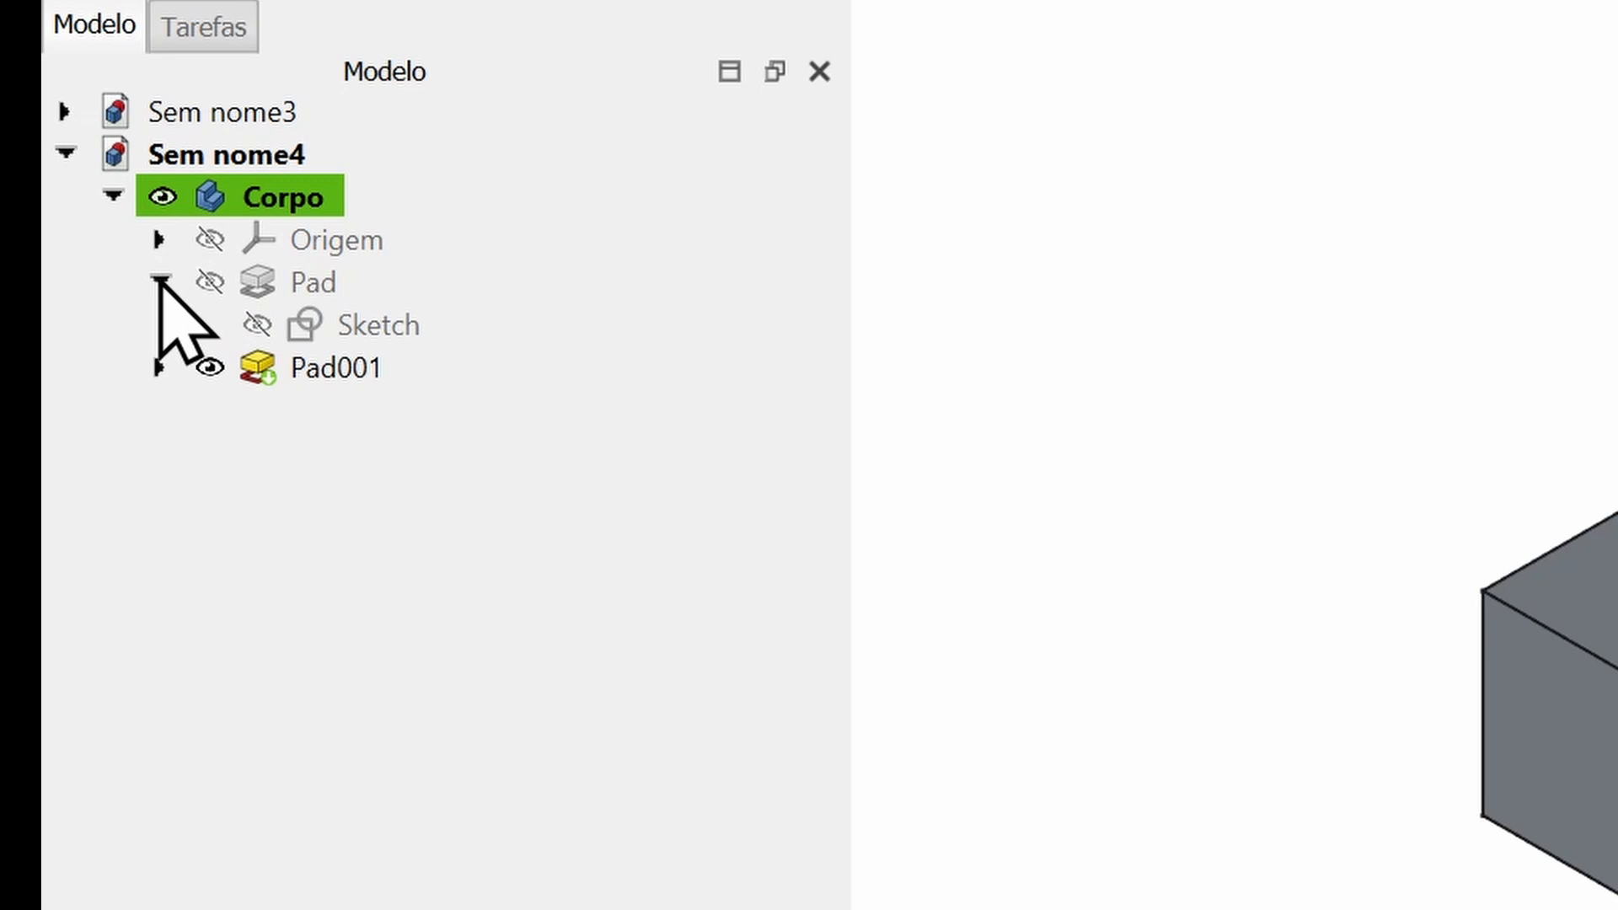
{"action": "left_click", "coordinate": [226, 283]}
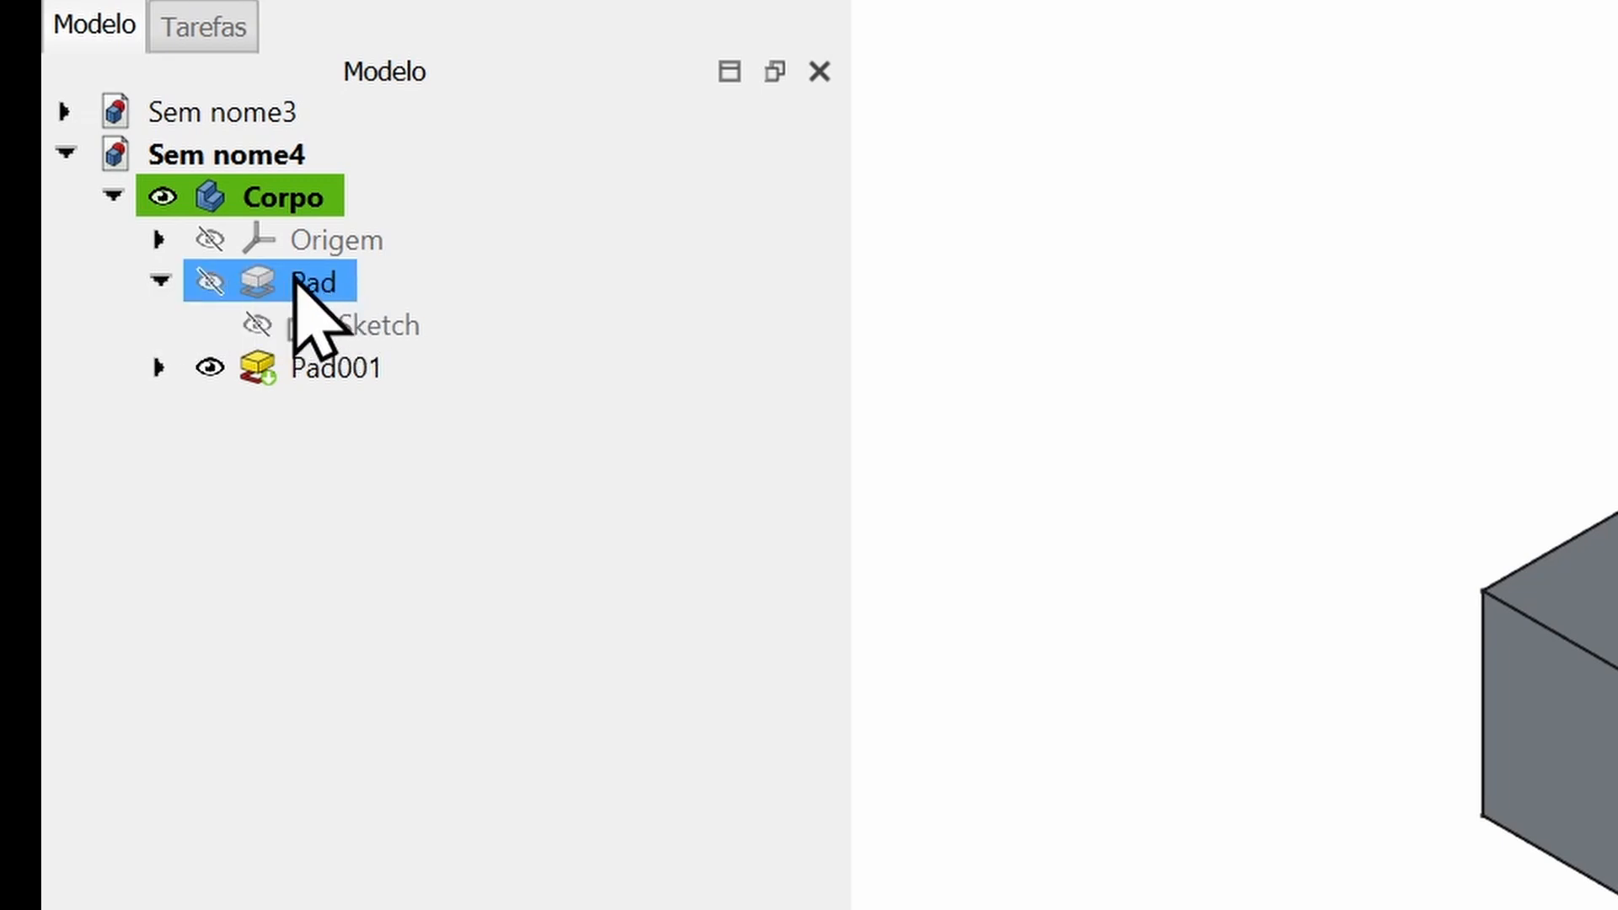
{"action": "left_click", "coordinate": [278, 328]}
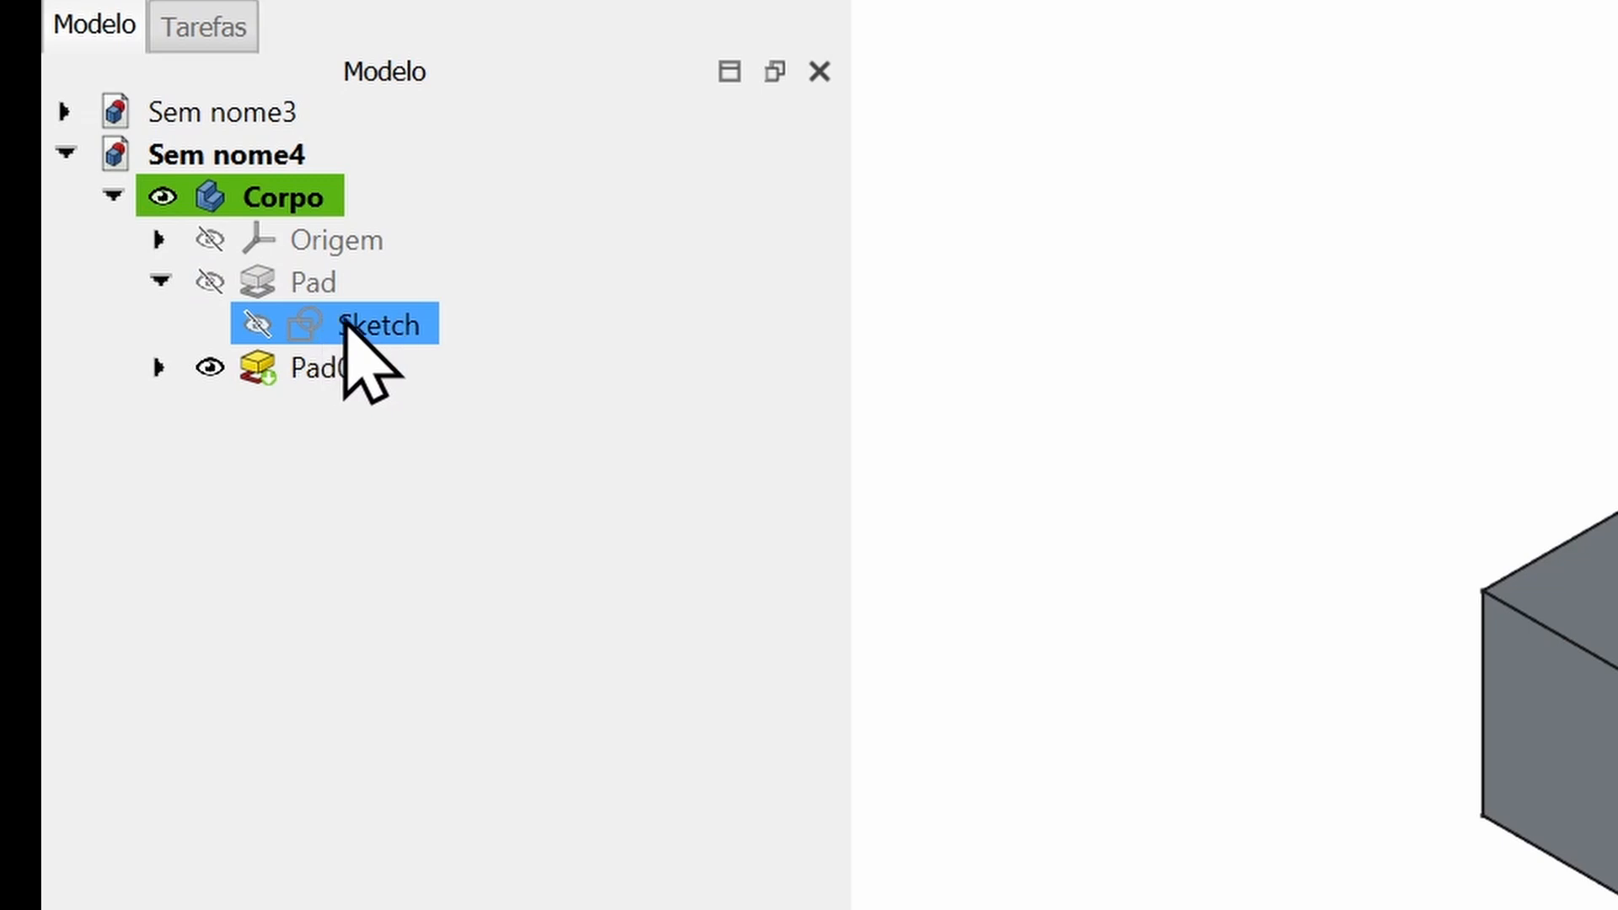
{"action": "double_click", "coordinate": [395, 327]}
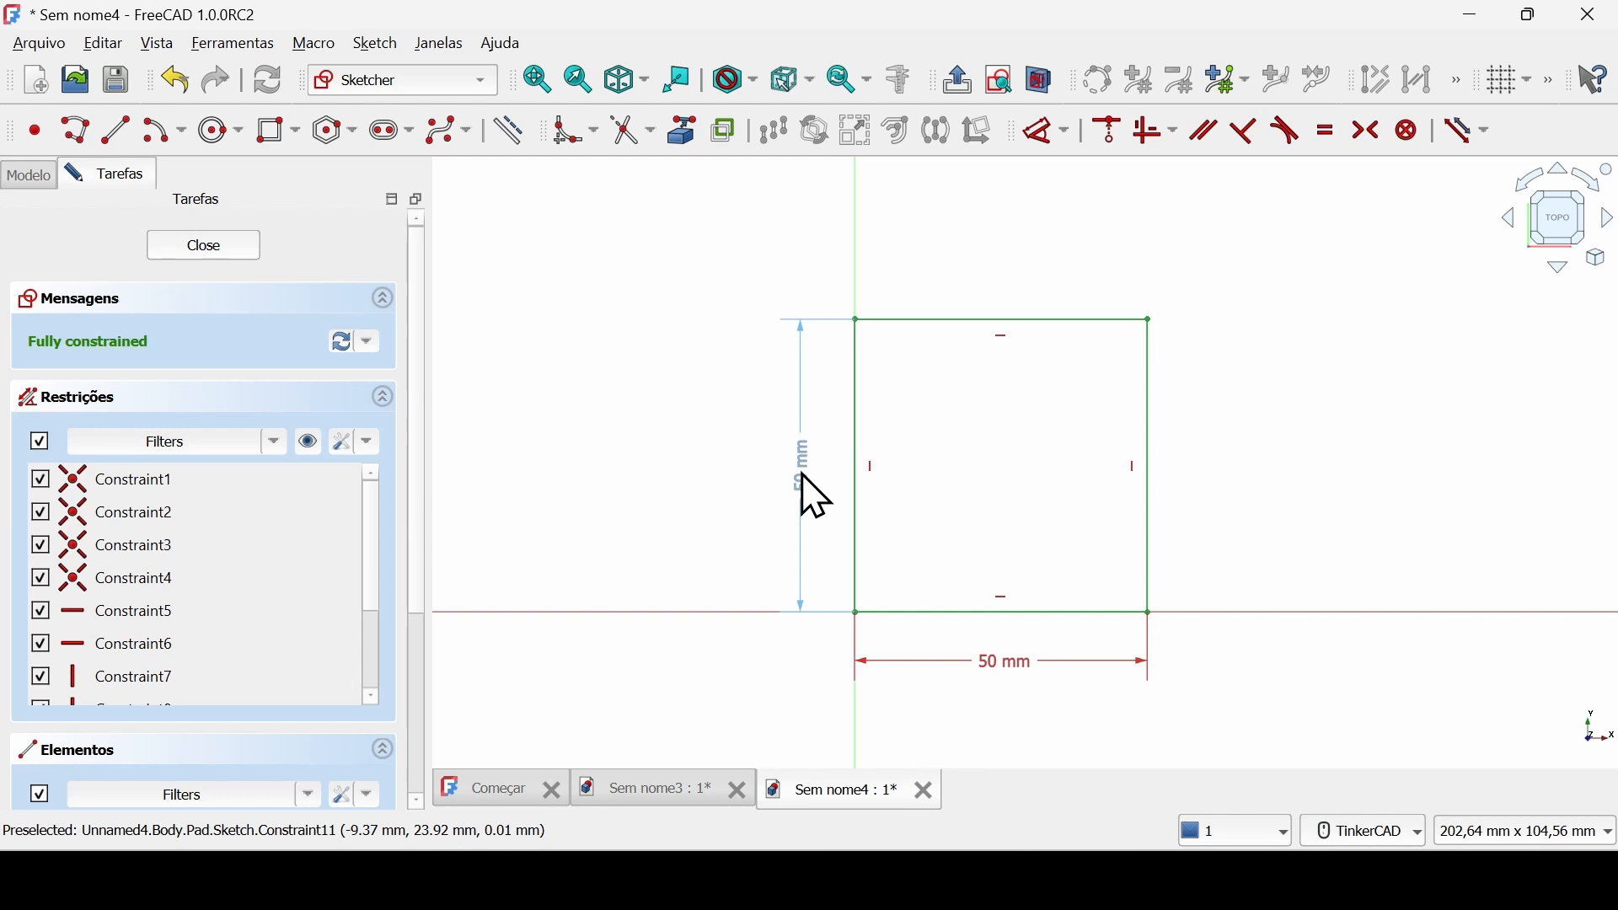
{"action": "double_click", "coordinate": [812, 494]}
{"action": "type", "text": "75"}
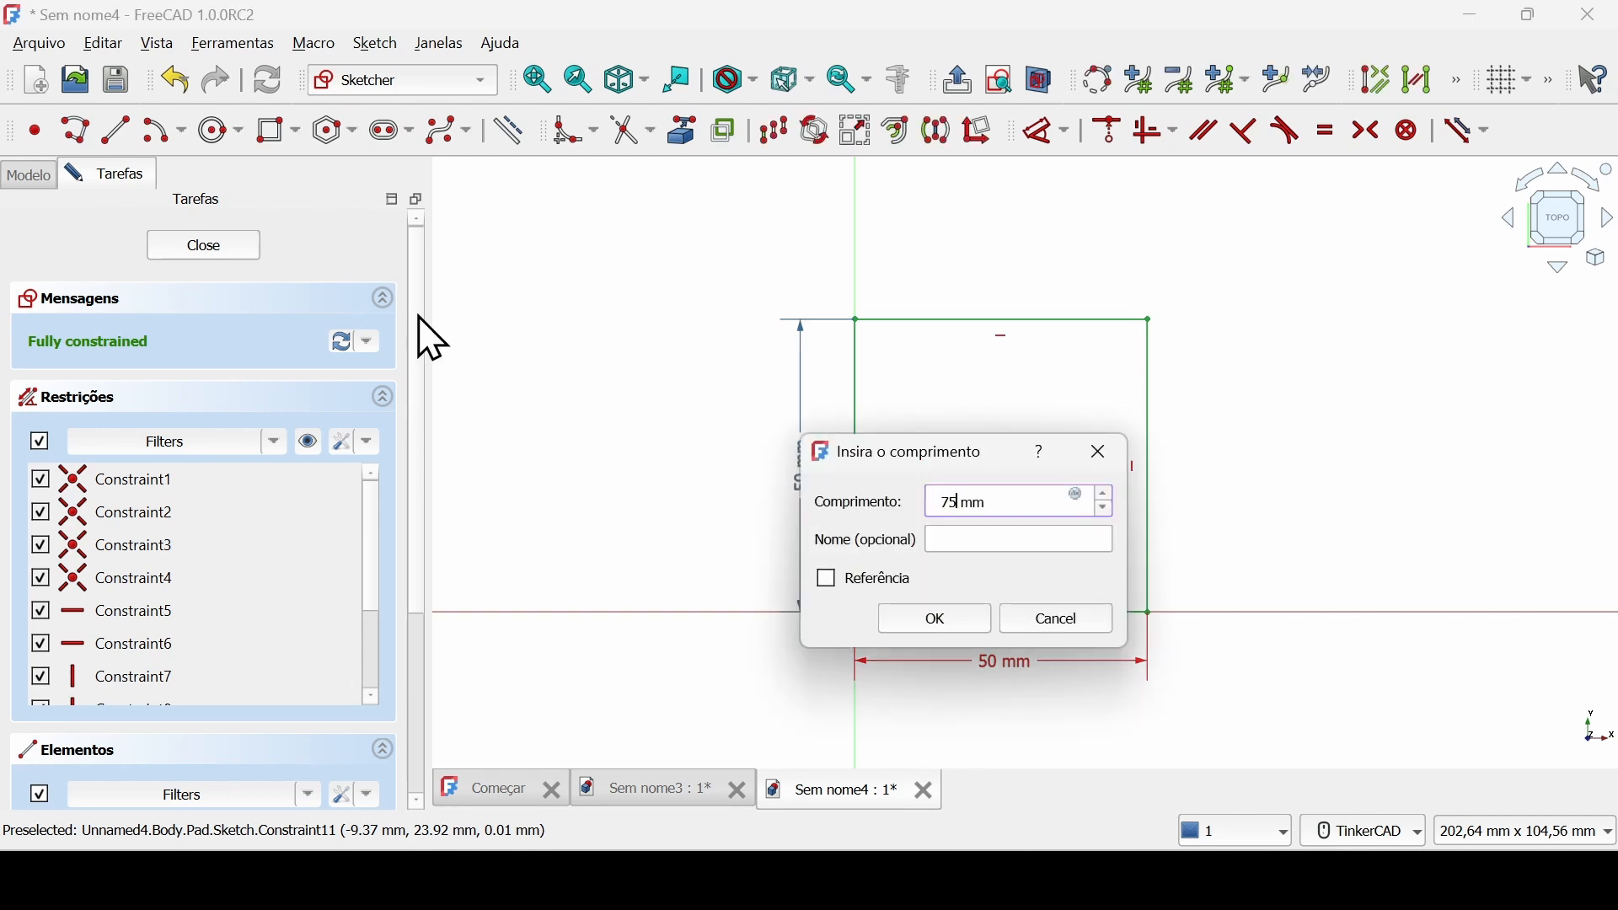
{"action": "key", "text": "Return"}
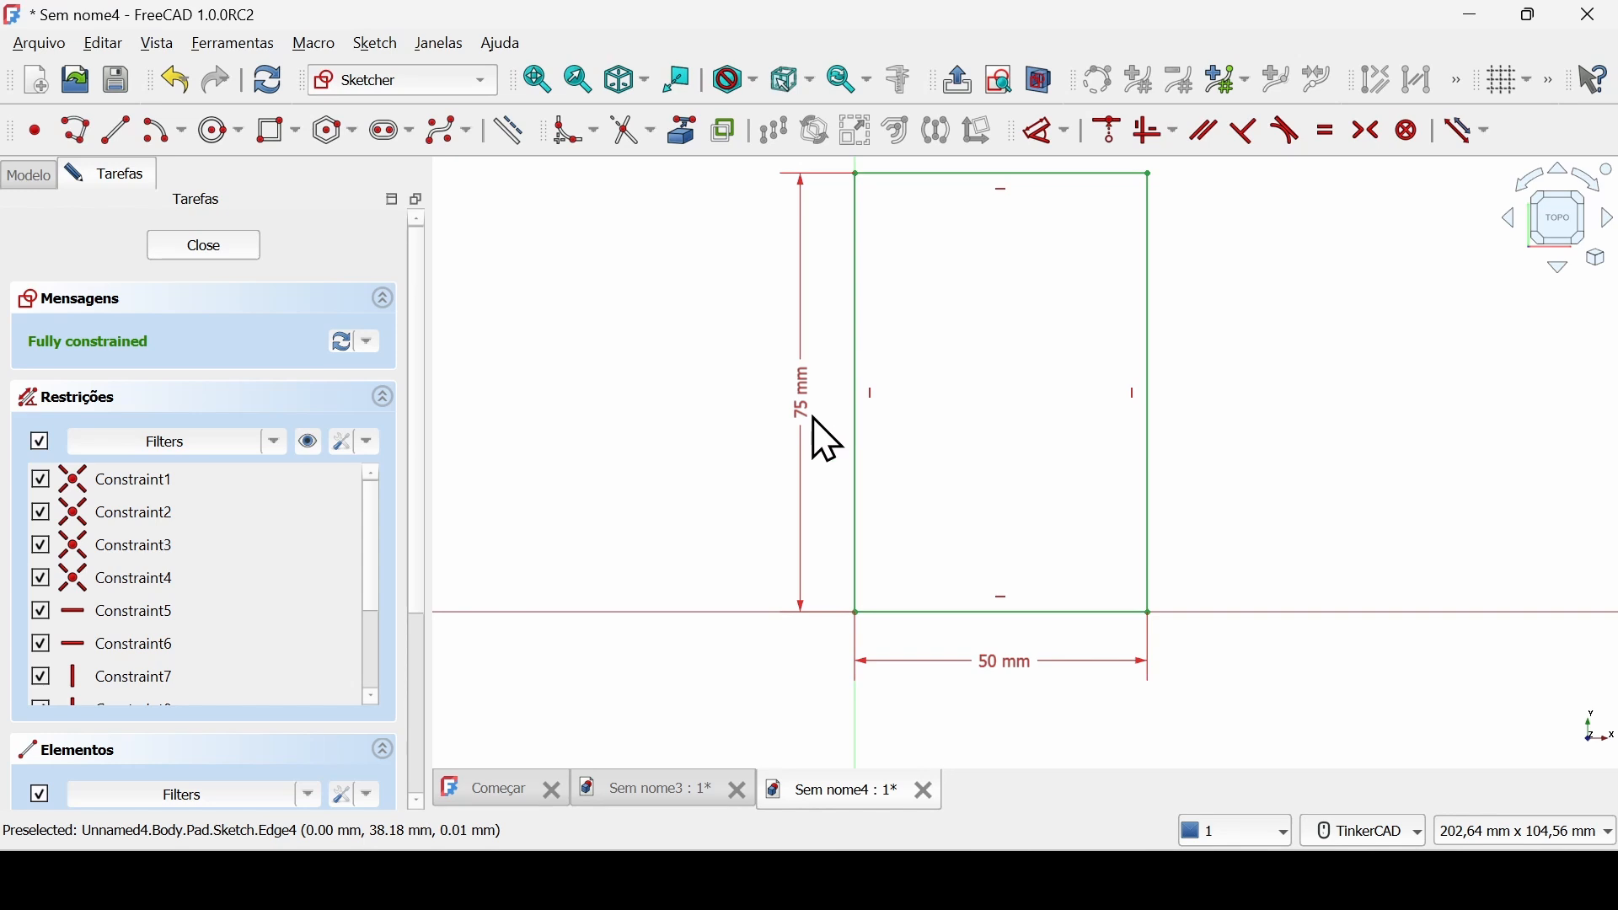
{"action": "left_click", "coordinate": [216, 247]}
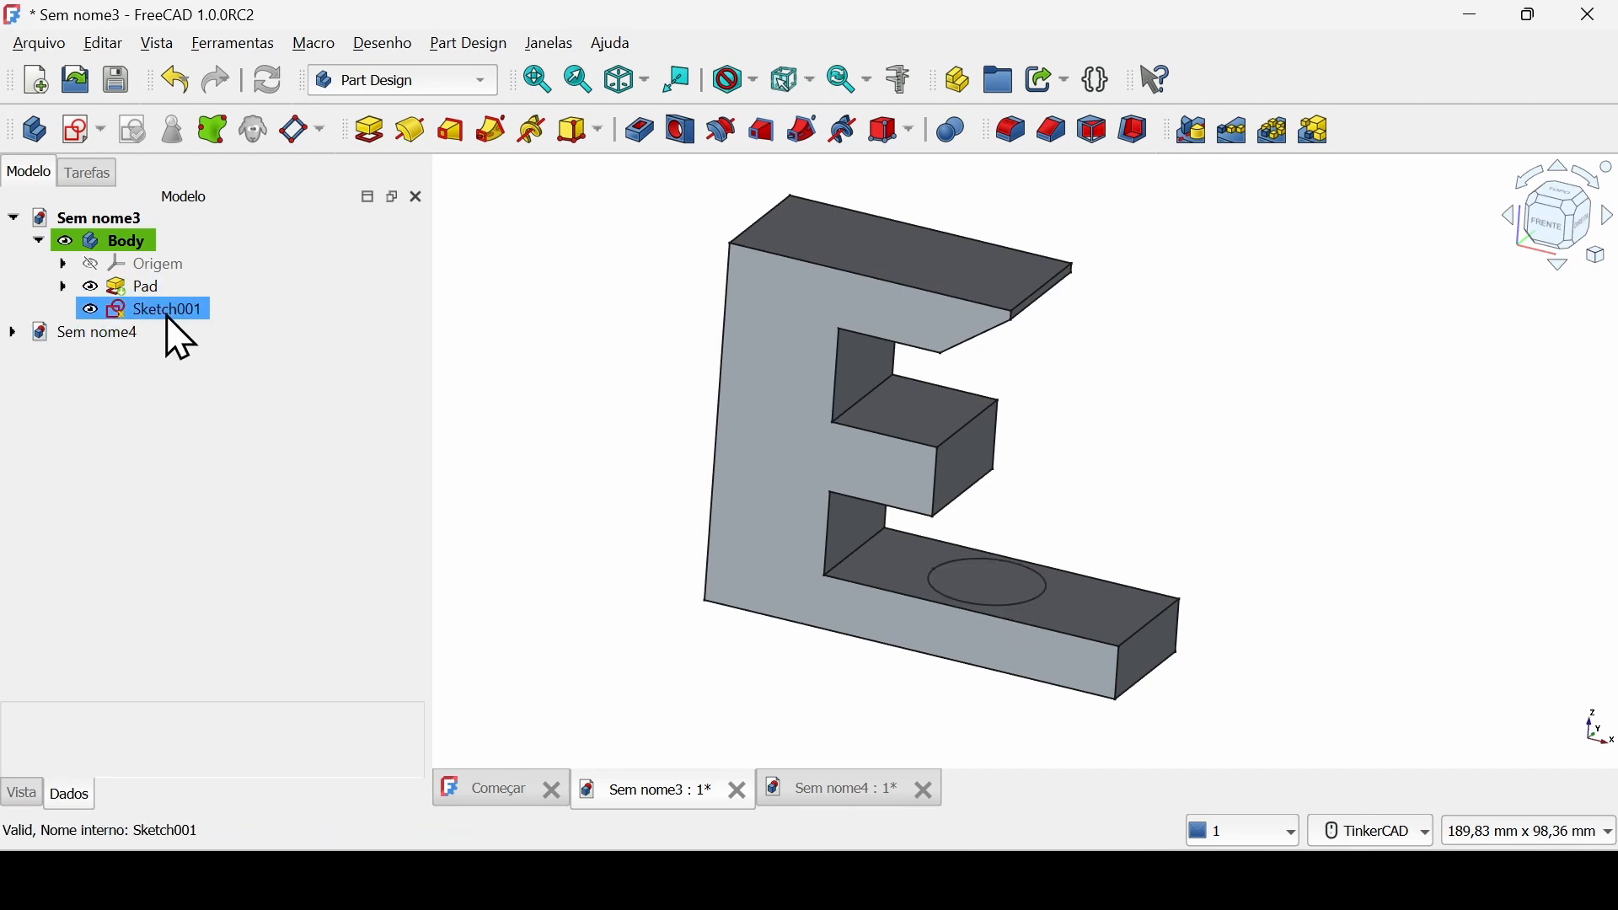
Pad the circle sketch on the E-shaped body's lower arm in the Sem nome3 document, using the type "Até o último".
{"action": "left_click", "coordinate": [189, 309]}
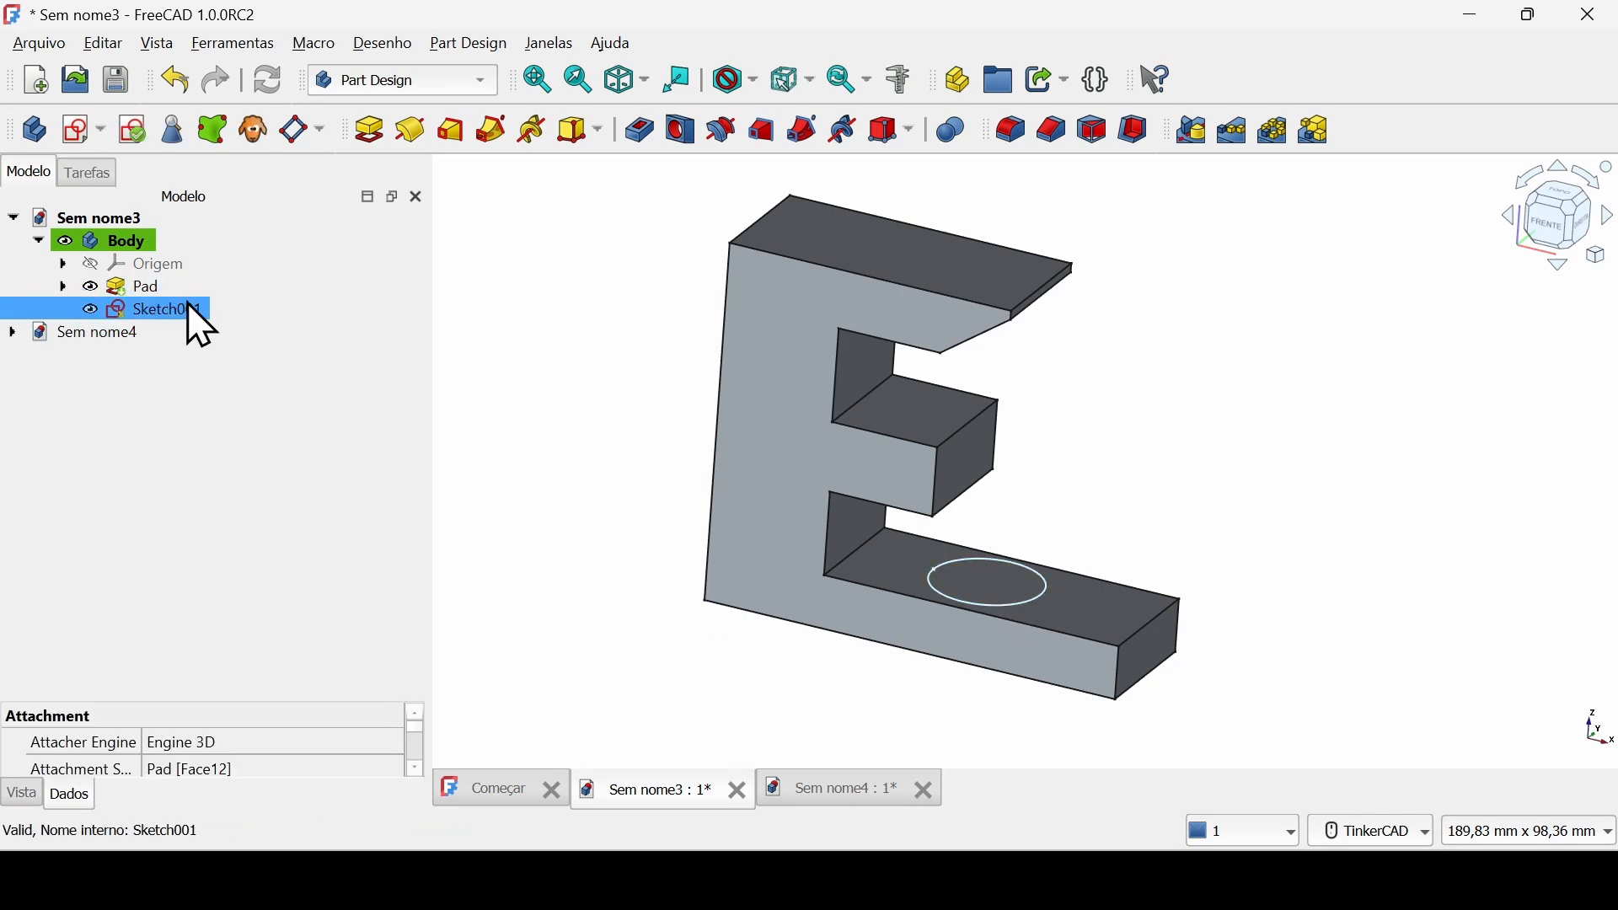
{"action": "left_click", "coordinate": [370, 130]}
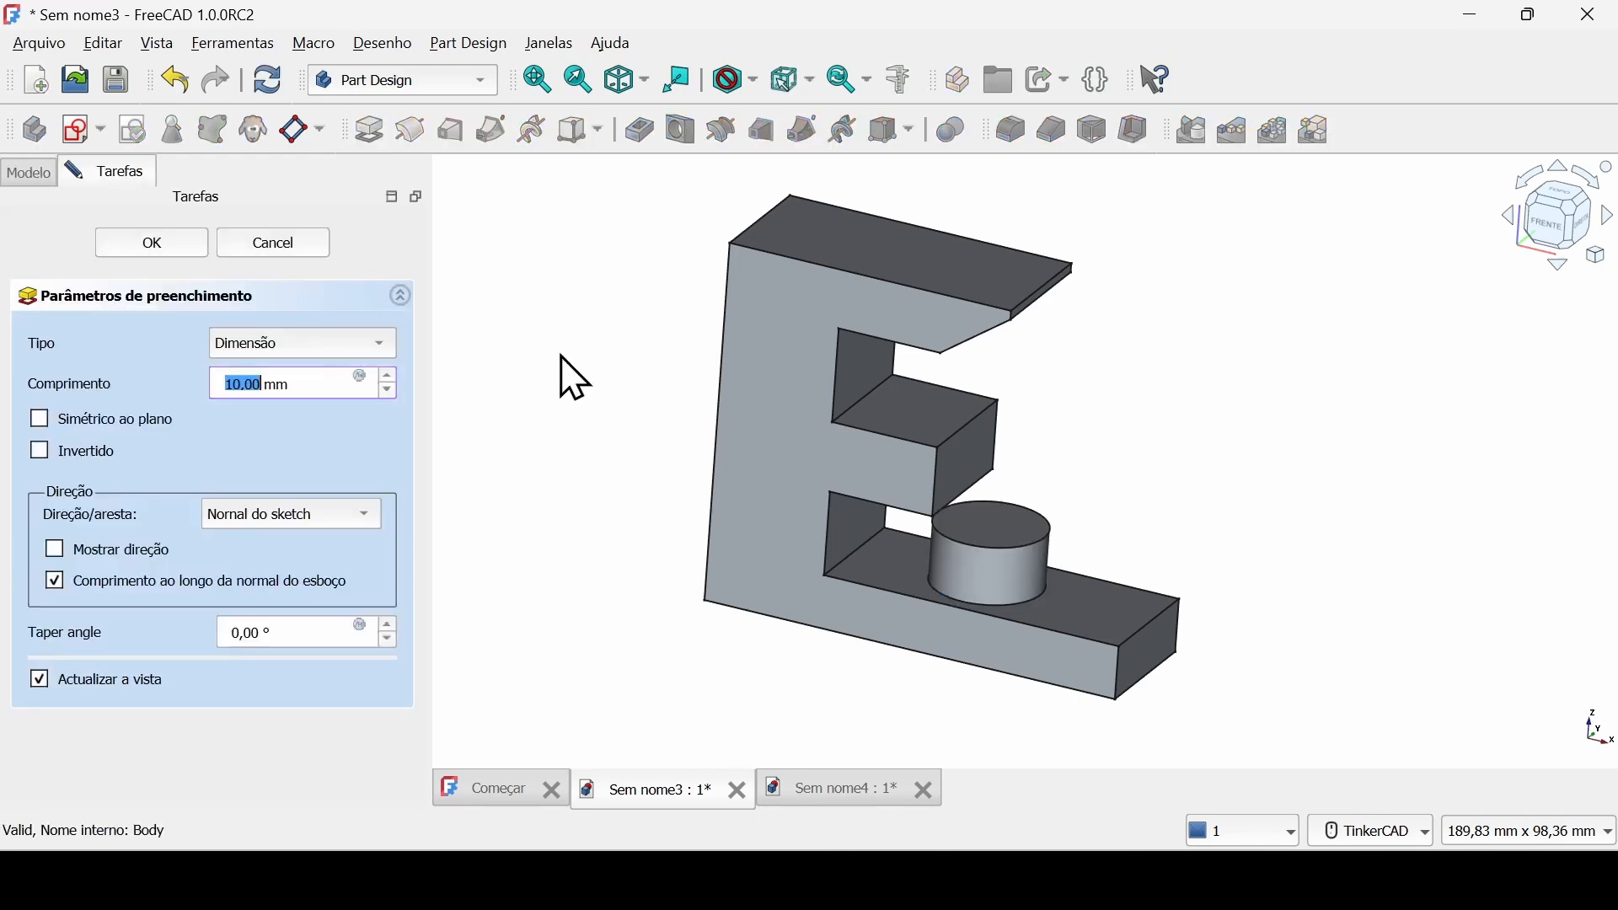
{"action": "left_click", "coordinate": [308, 341]}
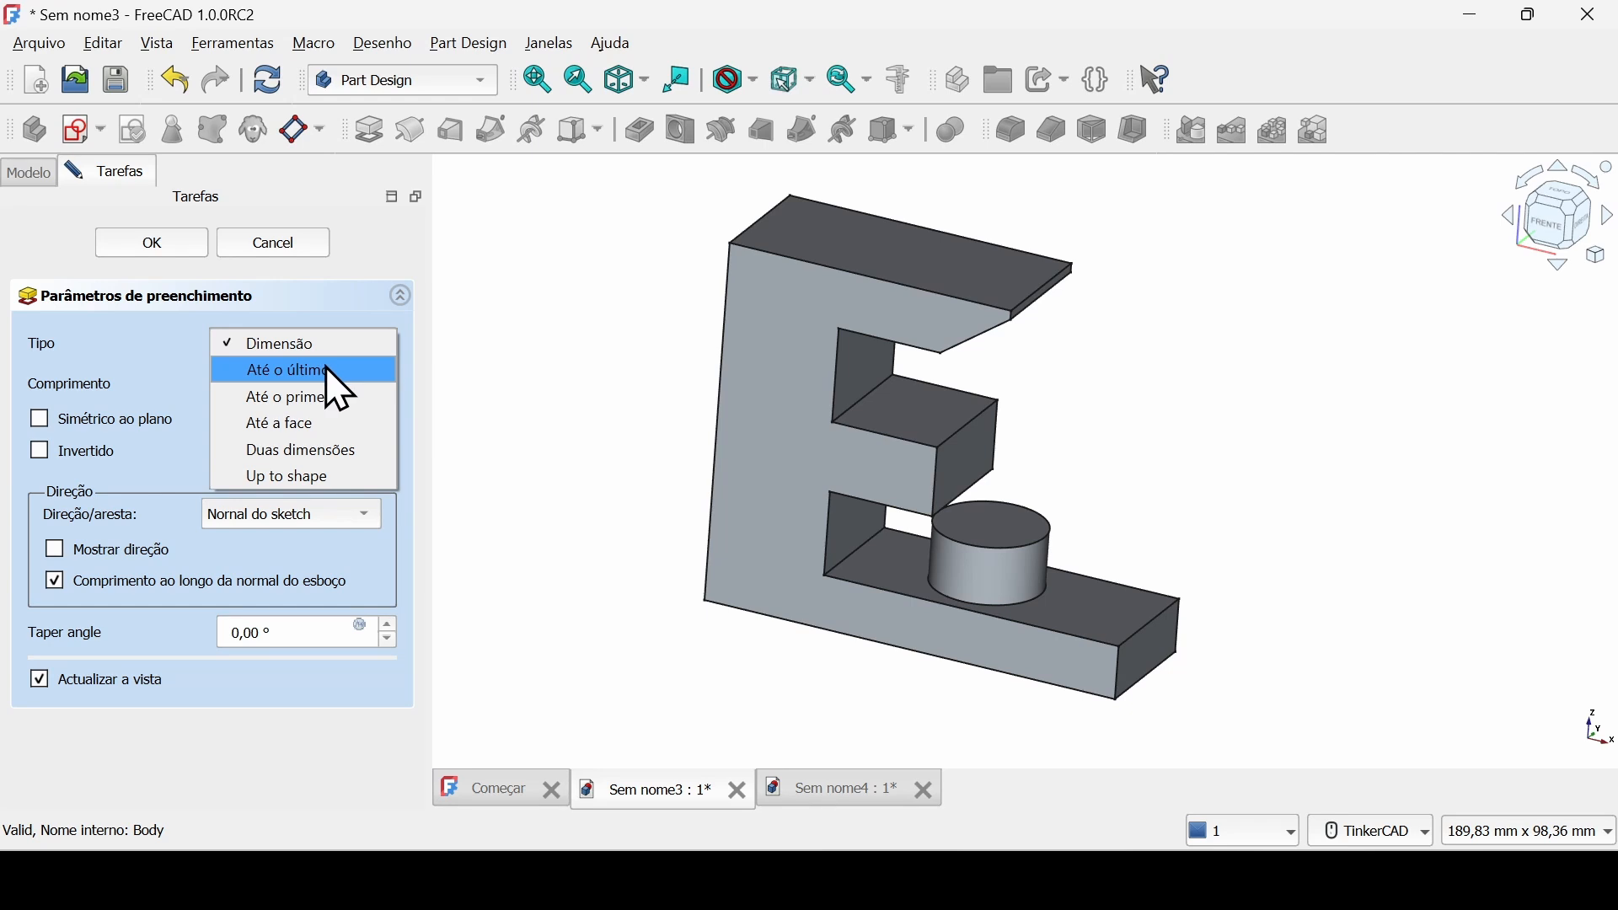
{"action": "left_click", "coordinate": [325, 372]}
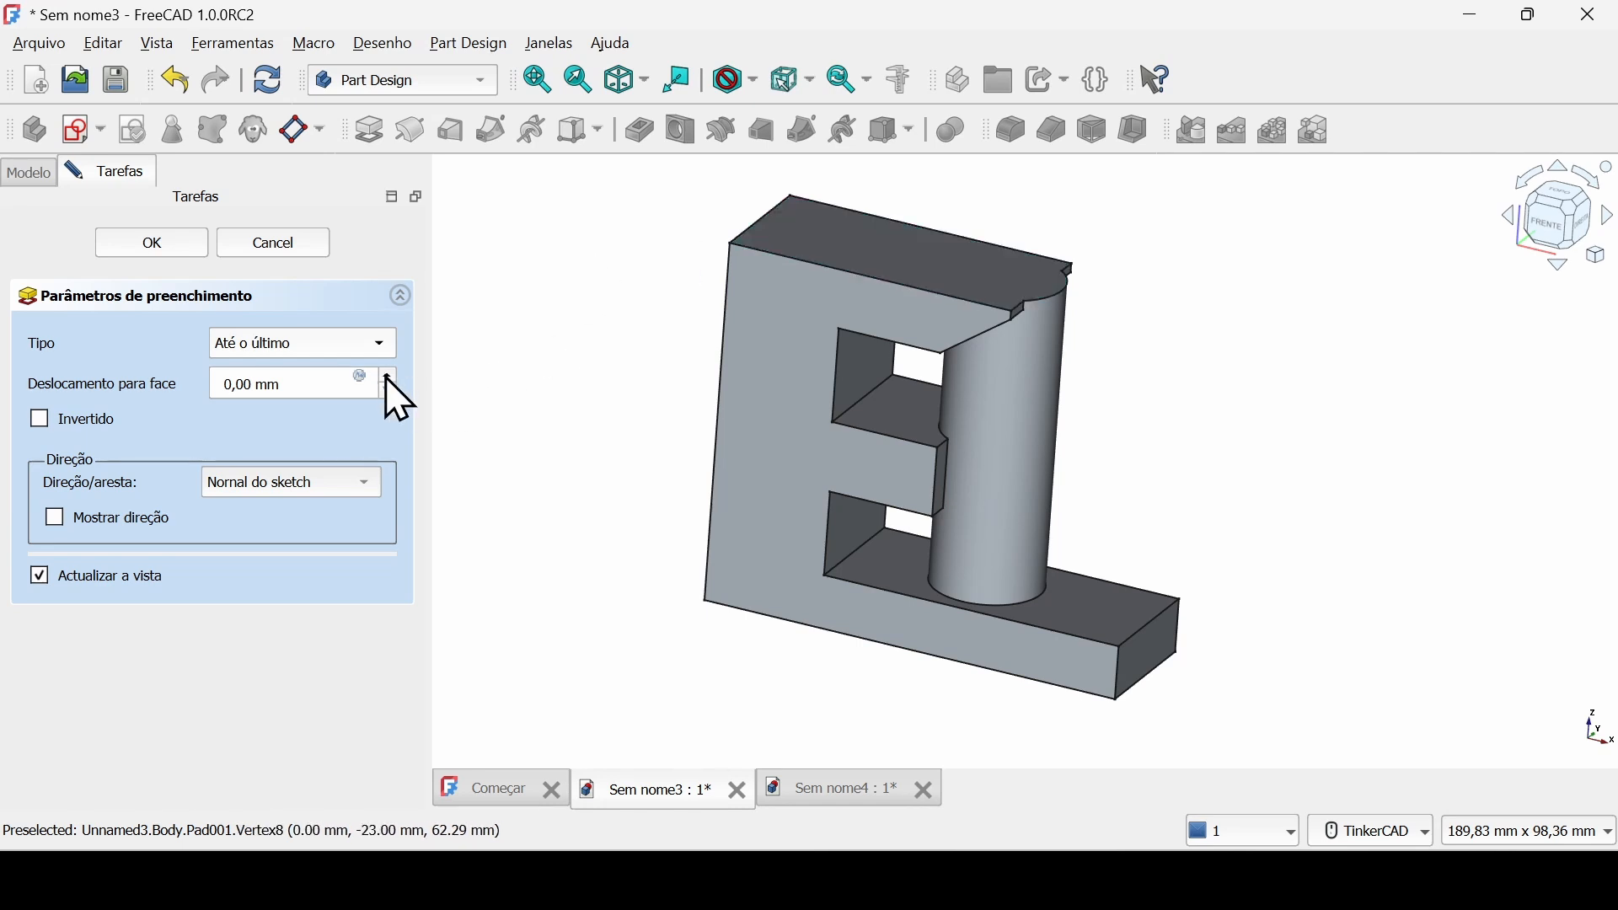
Try the pad type "Até o primeiro" and examine where the cylinder meets the upper arm's slanted face.
{"action": "left_click", "coordinate": [378, 343]}
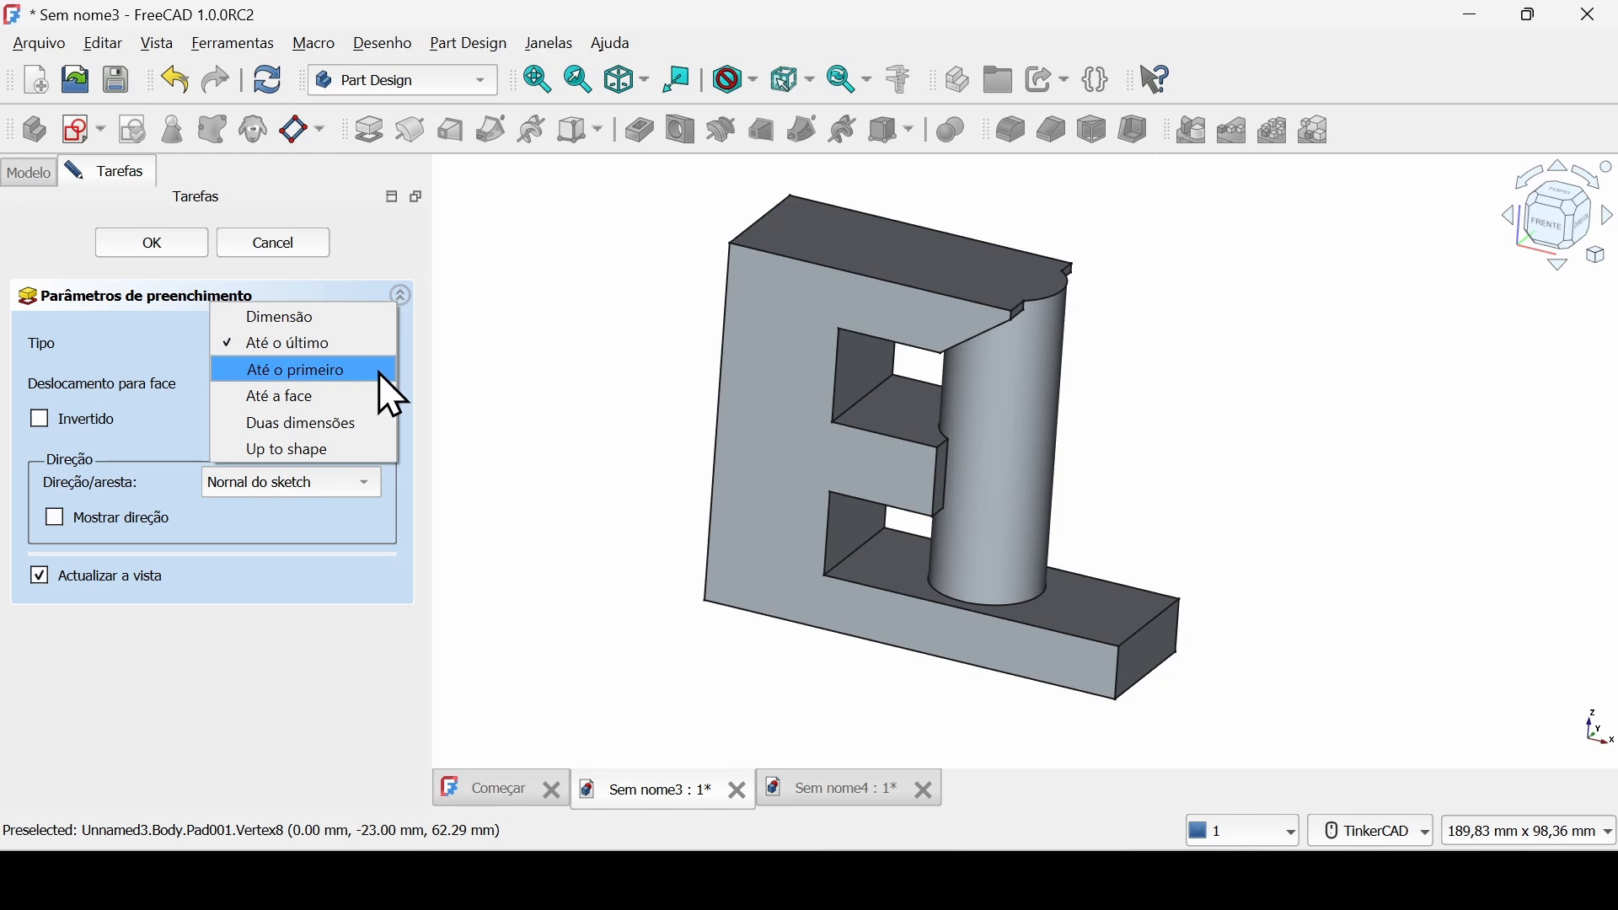
{"action": "left_click", "coordinate": [379, 372]}
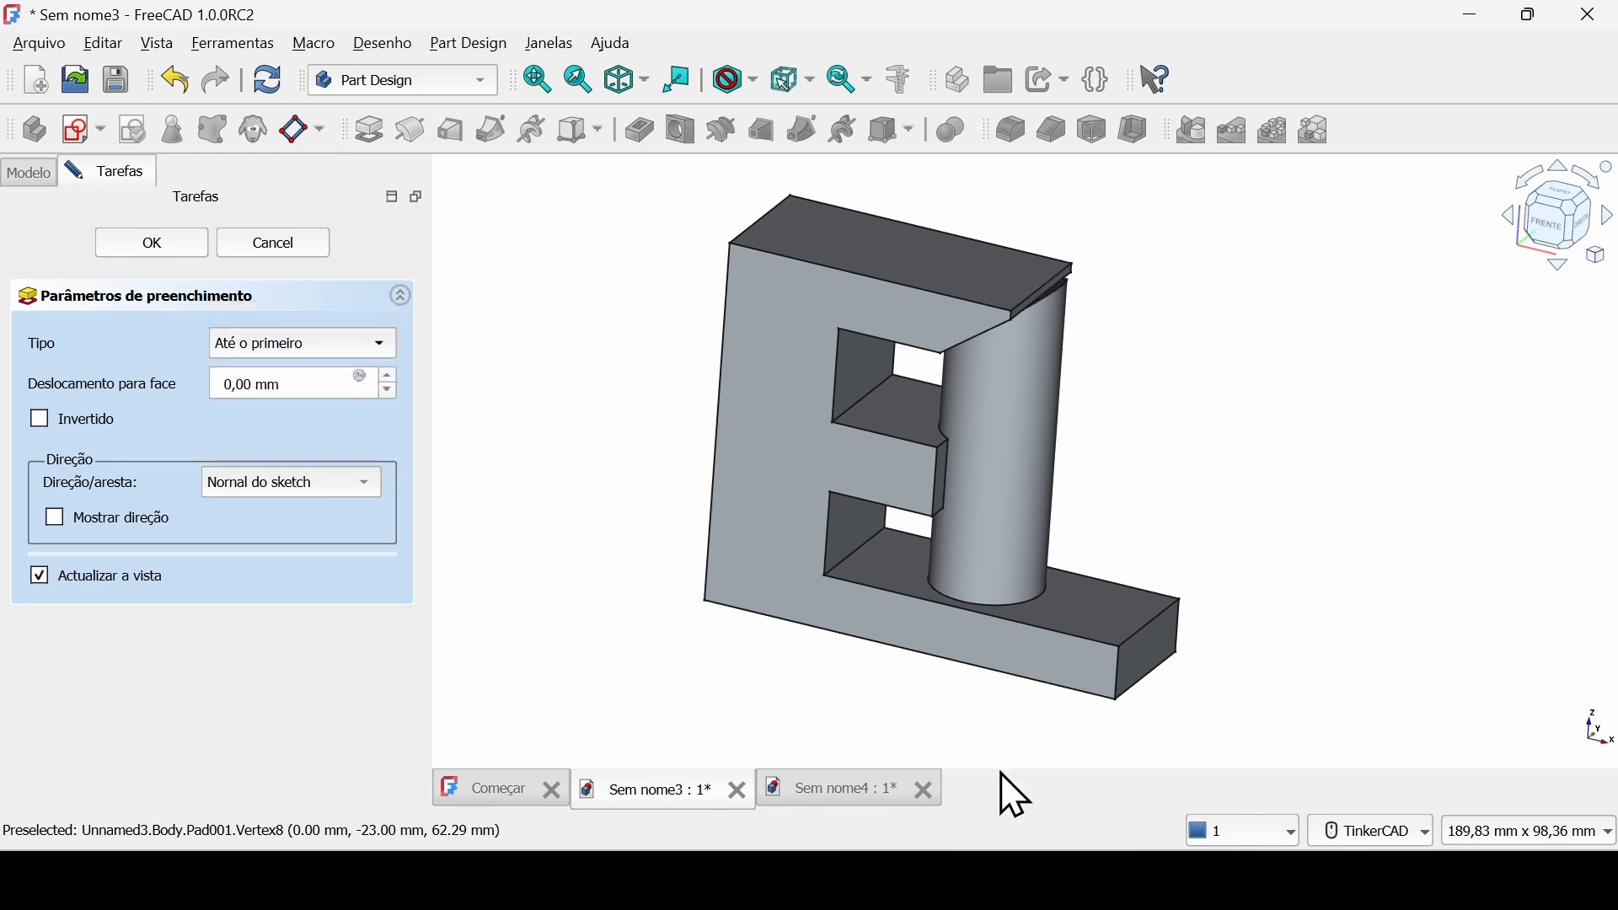
{"action": "right_click_drag", "start_coordinate": [909, 738], "coordinate": [928, 665]}
{"action": "scroll", "coordinate": [956, 376], "scroll_direction": "up", "scroll_amount": 1}
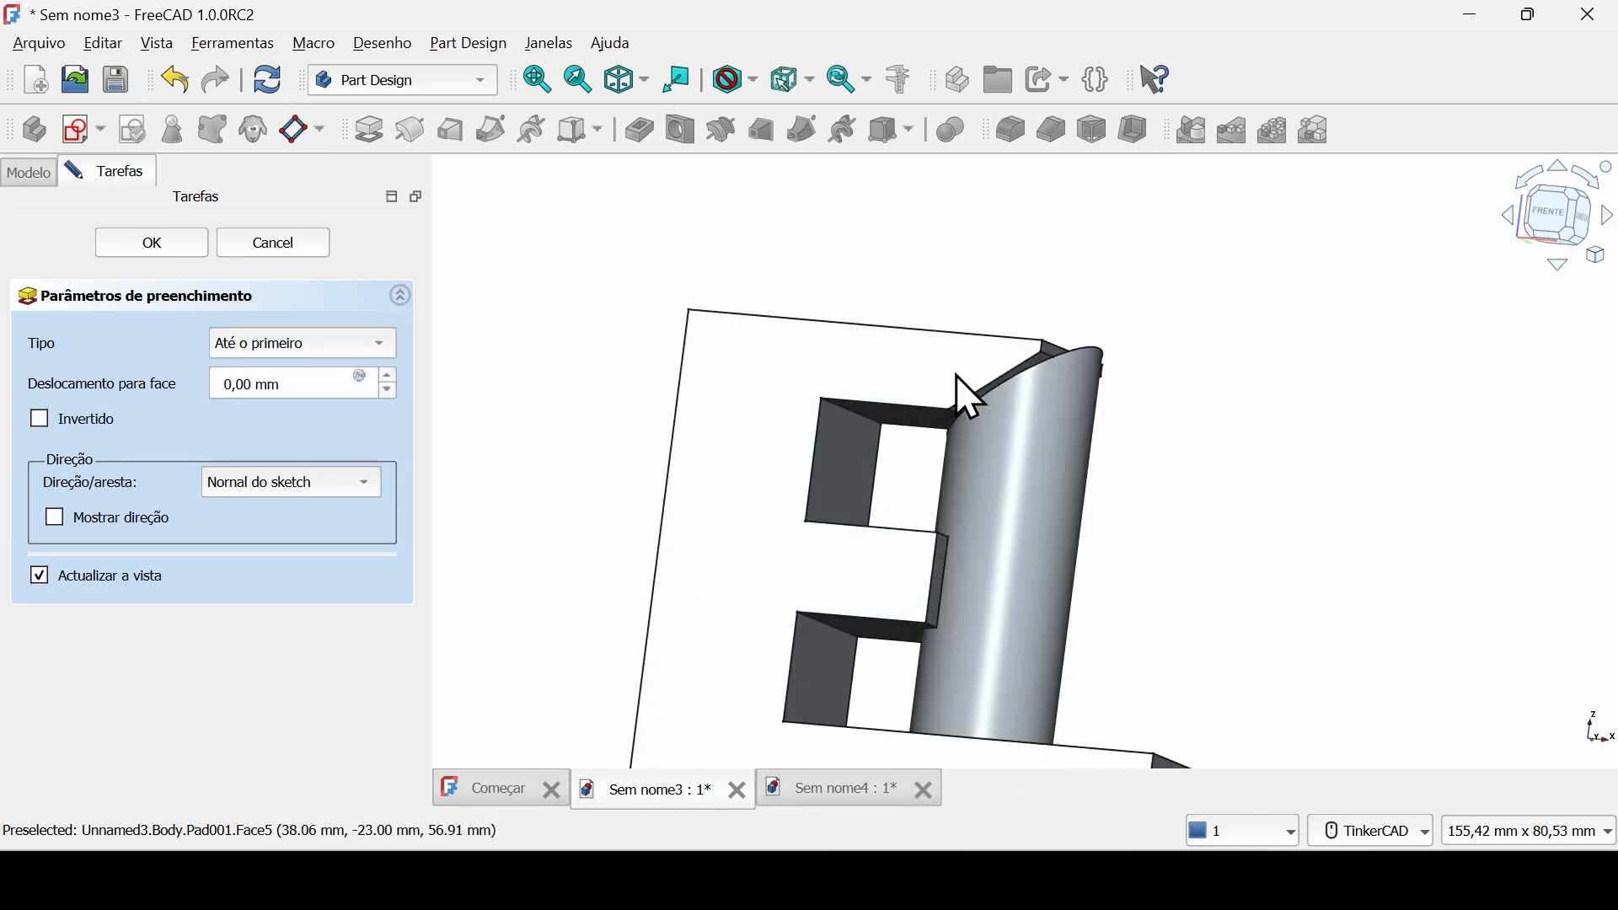
{"action": "scroll", "coordinate": [956, 376], "scroll_direction": "up", "scroll_amount": 6}
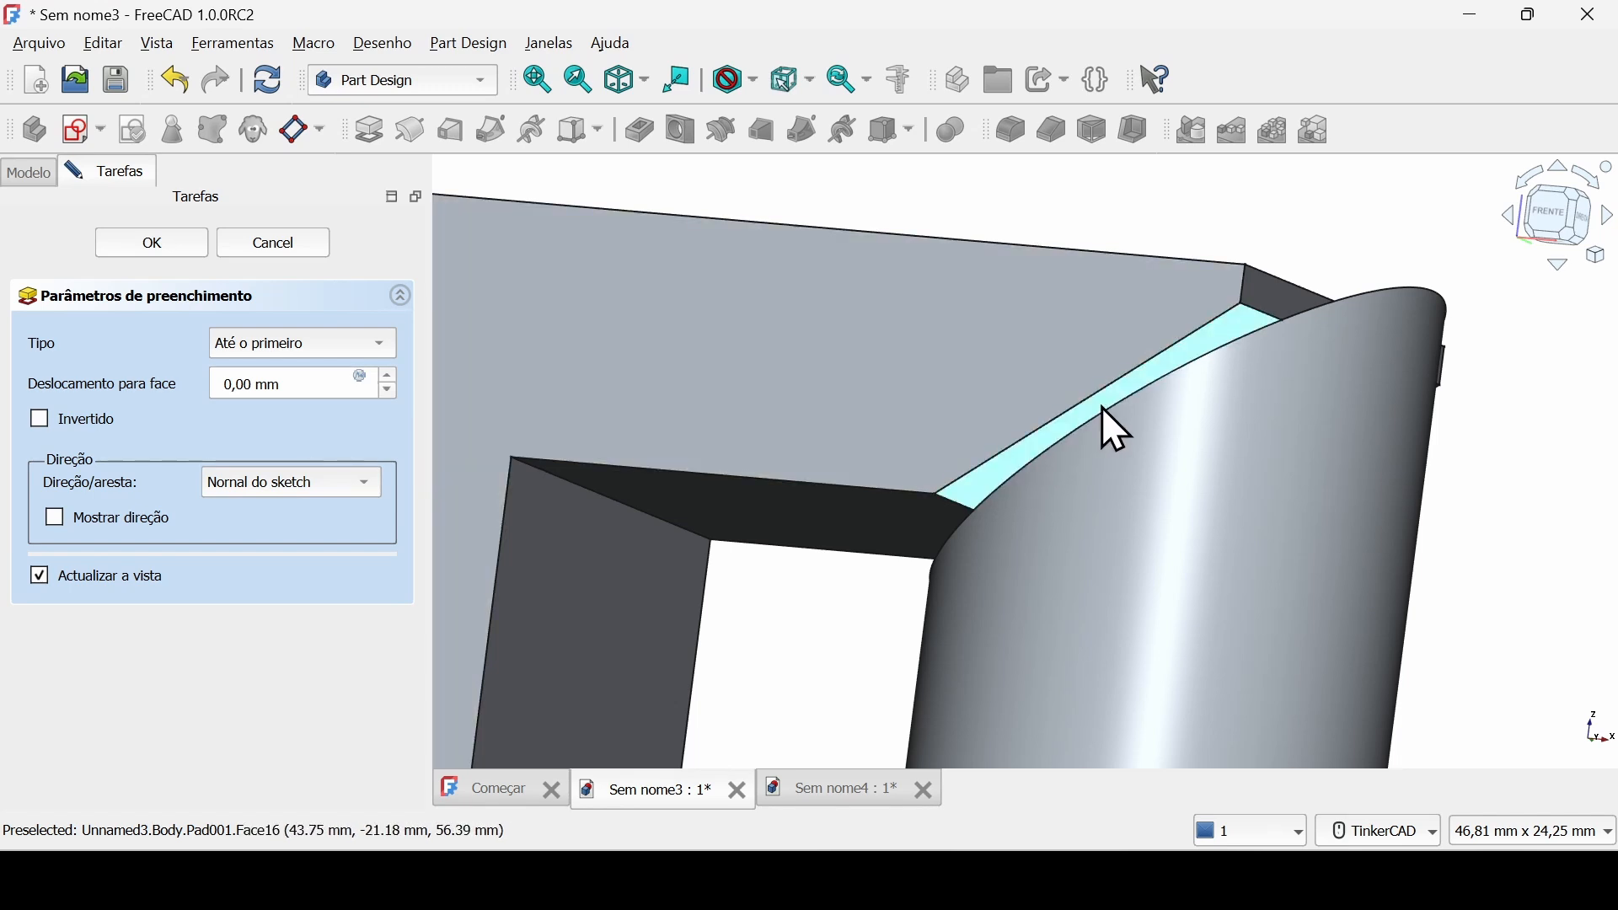
{"action": "mouse_move", "coordinate": [1100, 407]}
{"action": "right_mouse_down"}
{"action": "mouse_move", "coordinate": [1097, 430]}
{"action": "mouse_move", "coordinate": [1098, 411]}
{"action": "right_mouse_up"}
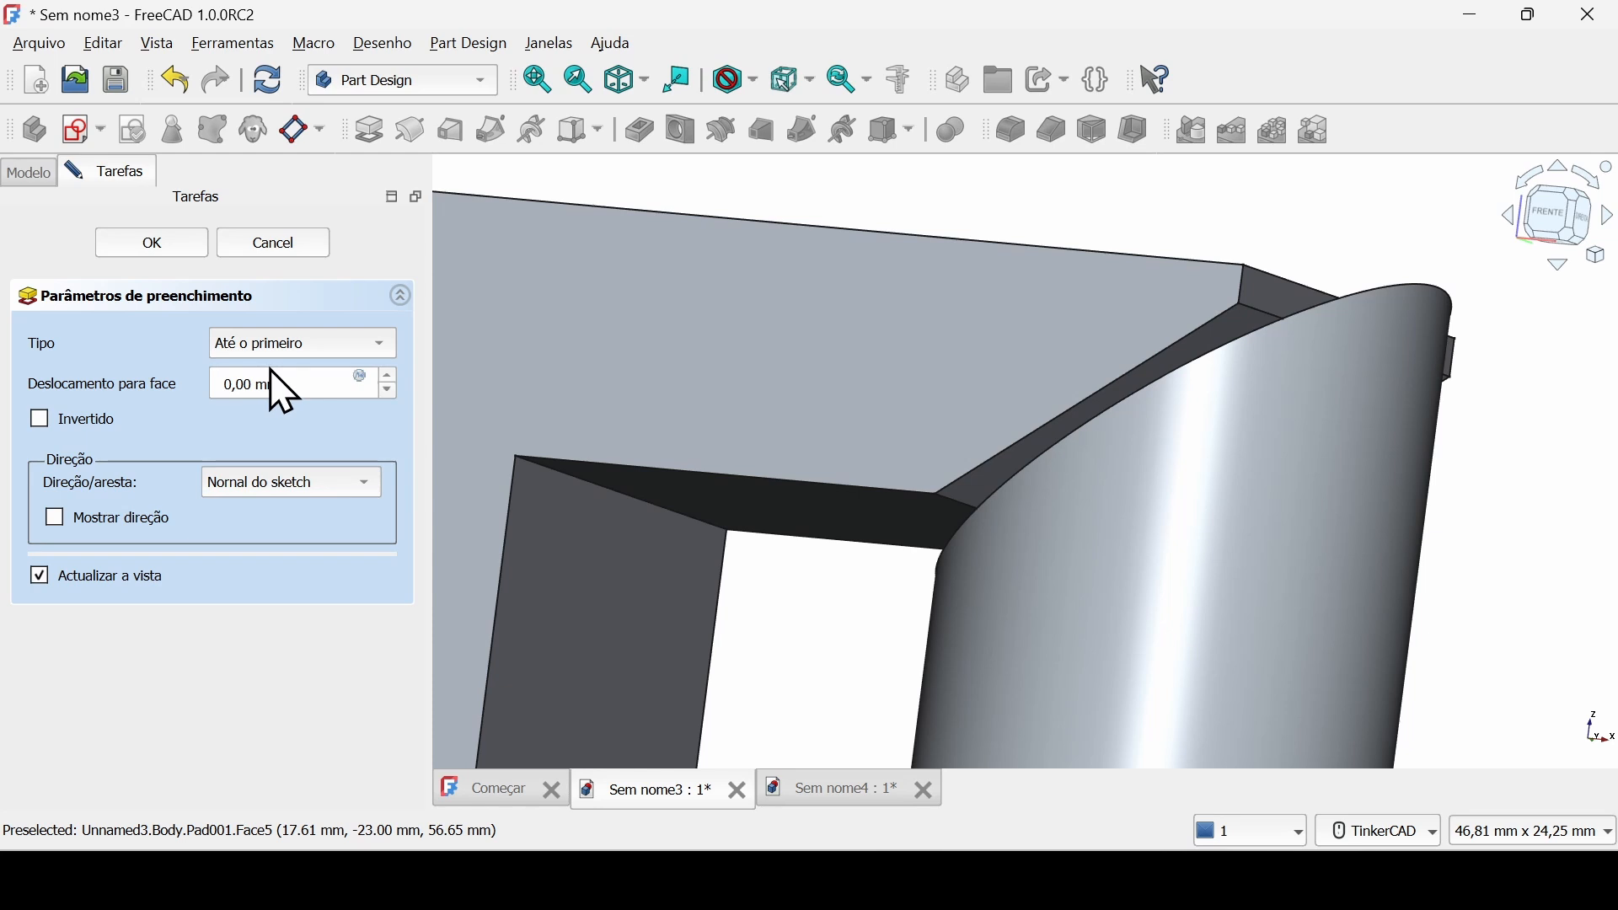
Set the pad type to "Até a face" with the upper face of the E's middle arm as the limit, and accept the pad.
{"action": "left_click", "coordinate": [309, 343]}
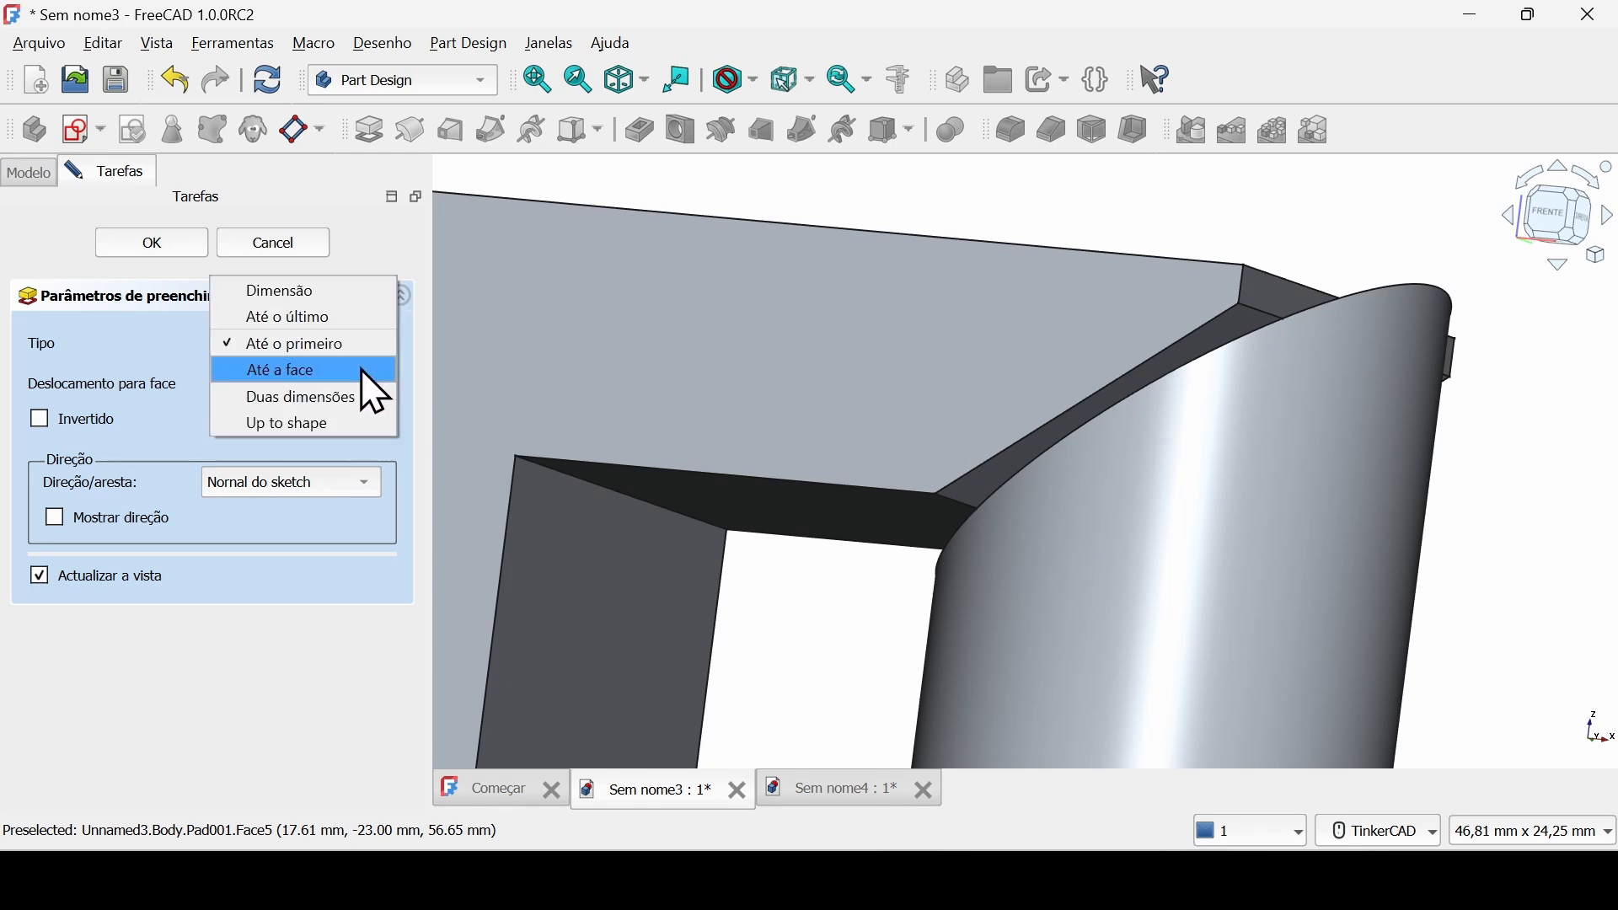
{"action": "left_click", "coordinate": [363, 371]}
{"action": "scroll", "coordinate": [1042, 561], "scroll_direction": "down", "scroll_amount": 4}
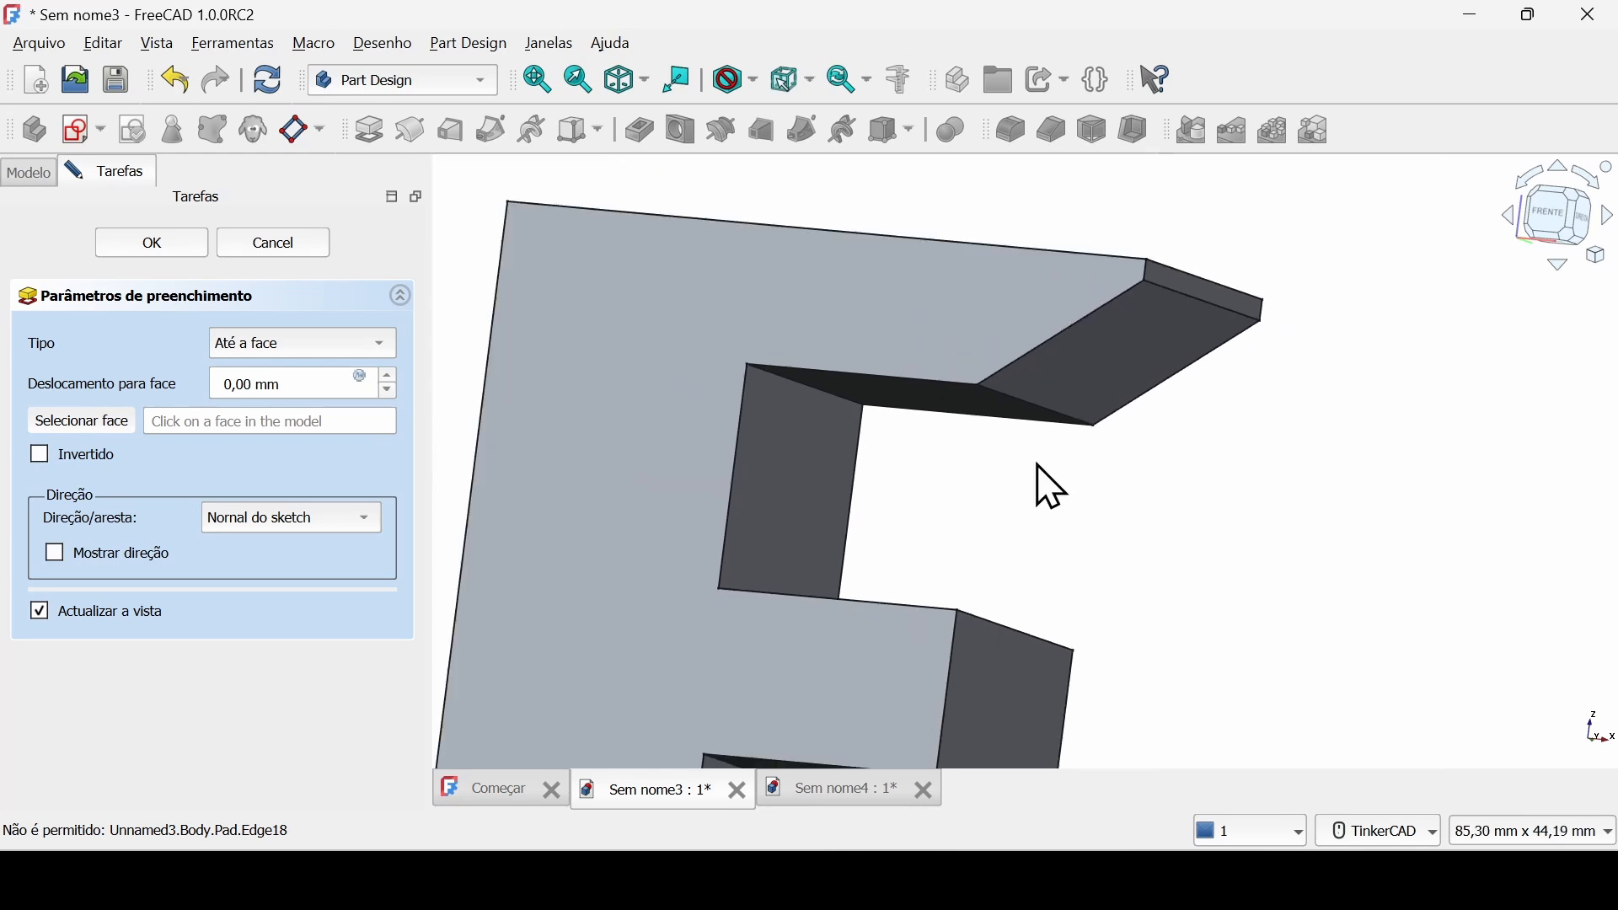
{"action": "scroll", "coordinate": [1047, 484], "scroll_direction": "down", "scroll_amount": 2}
{"action": "right_click_drag", "start_coordinate": [1077, 481], "coordinate": [1072, 539]}
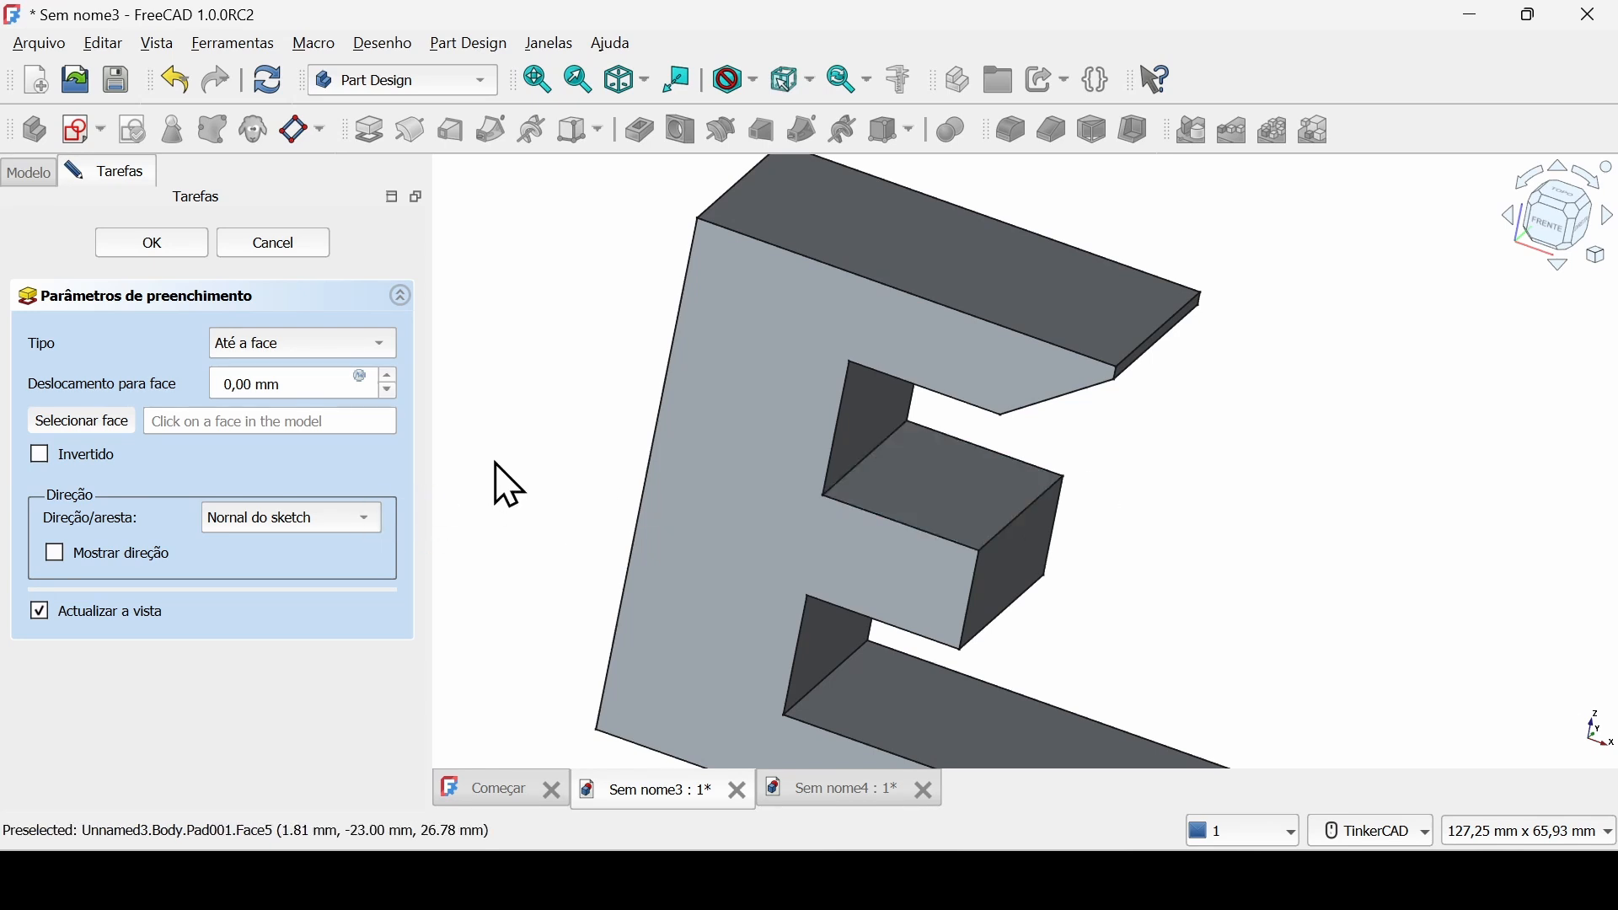
{"action": "left_click", "coordinate": [101, 427]}
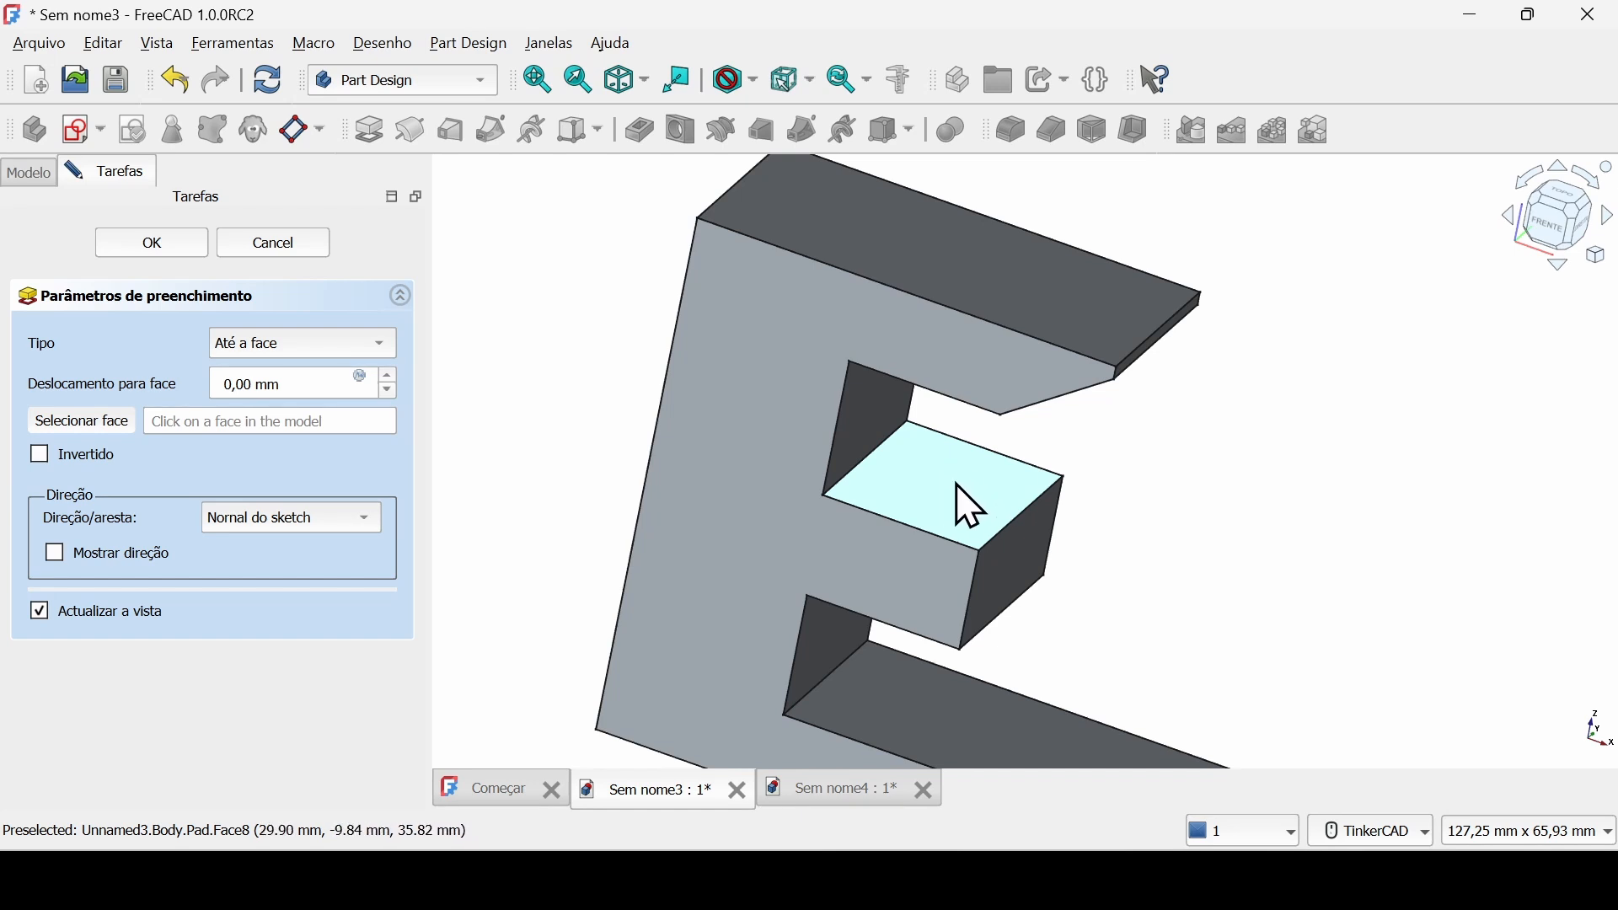
{"action": "left_click", "coordinate": [969, 506]}
{"action": "right_click_drag", "start_coordinate": [795, 505], "coordinate": [516, 462]}
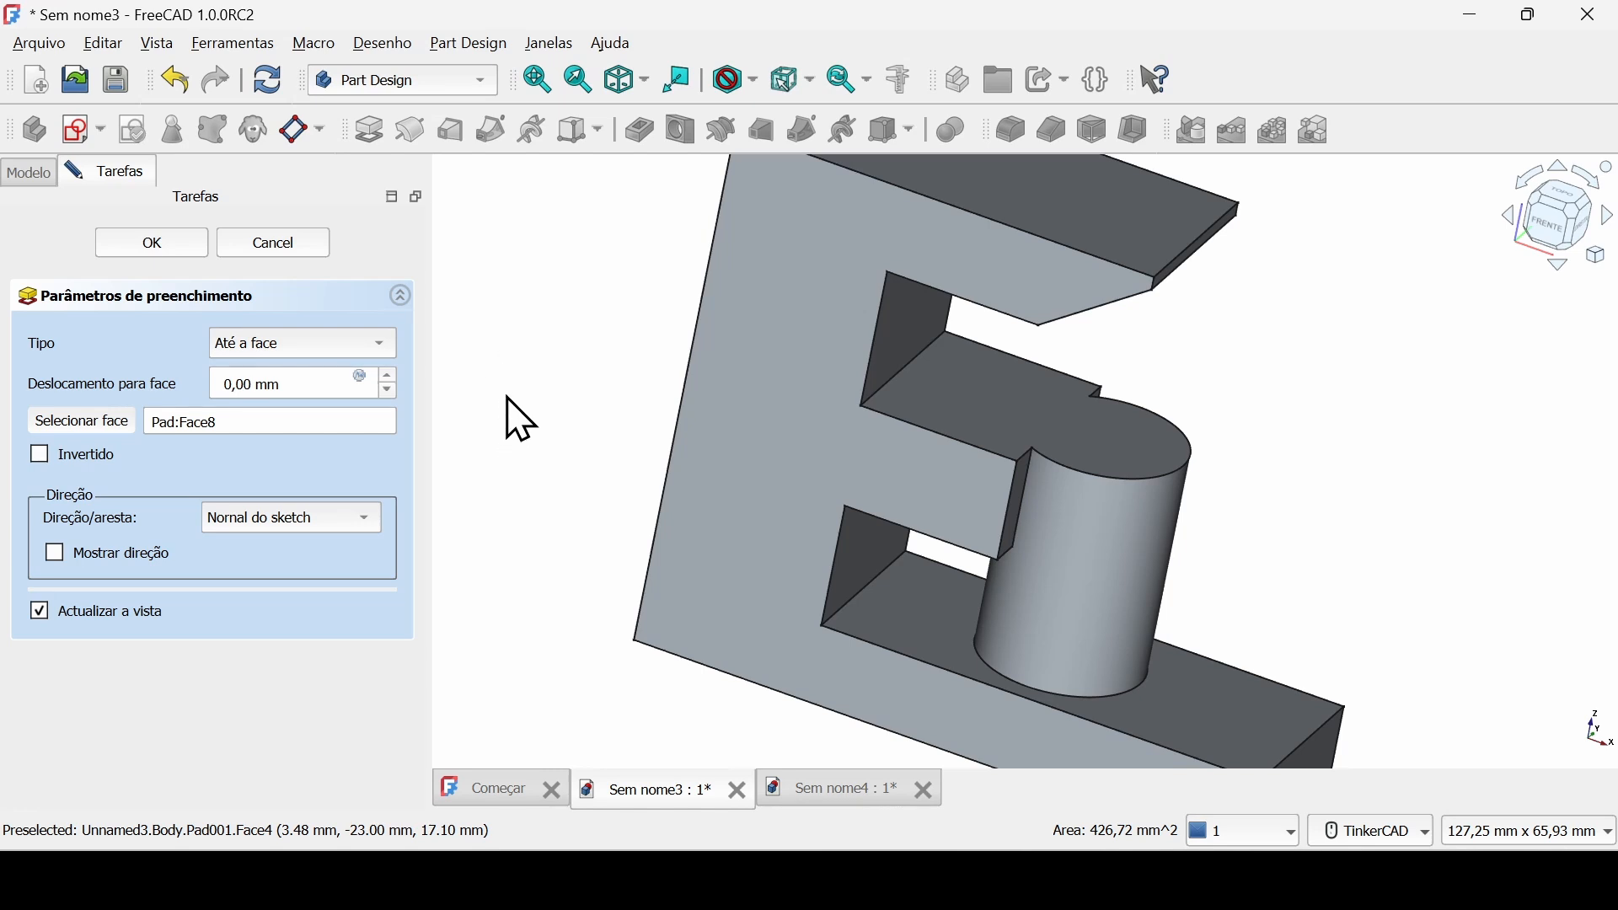
{"action": "left_click", "coordinate": [189, 257]}
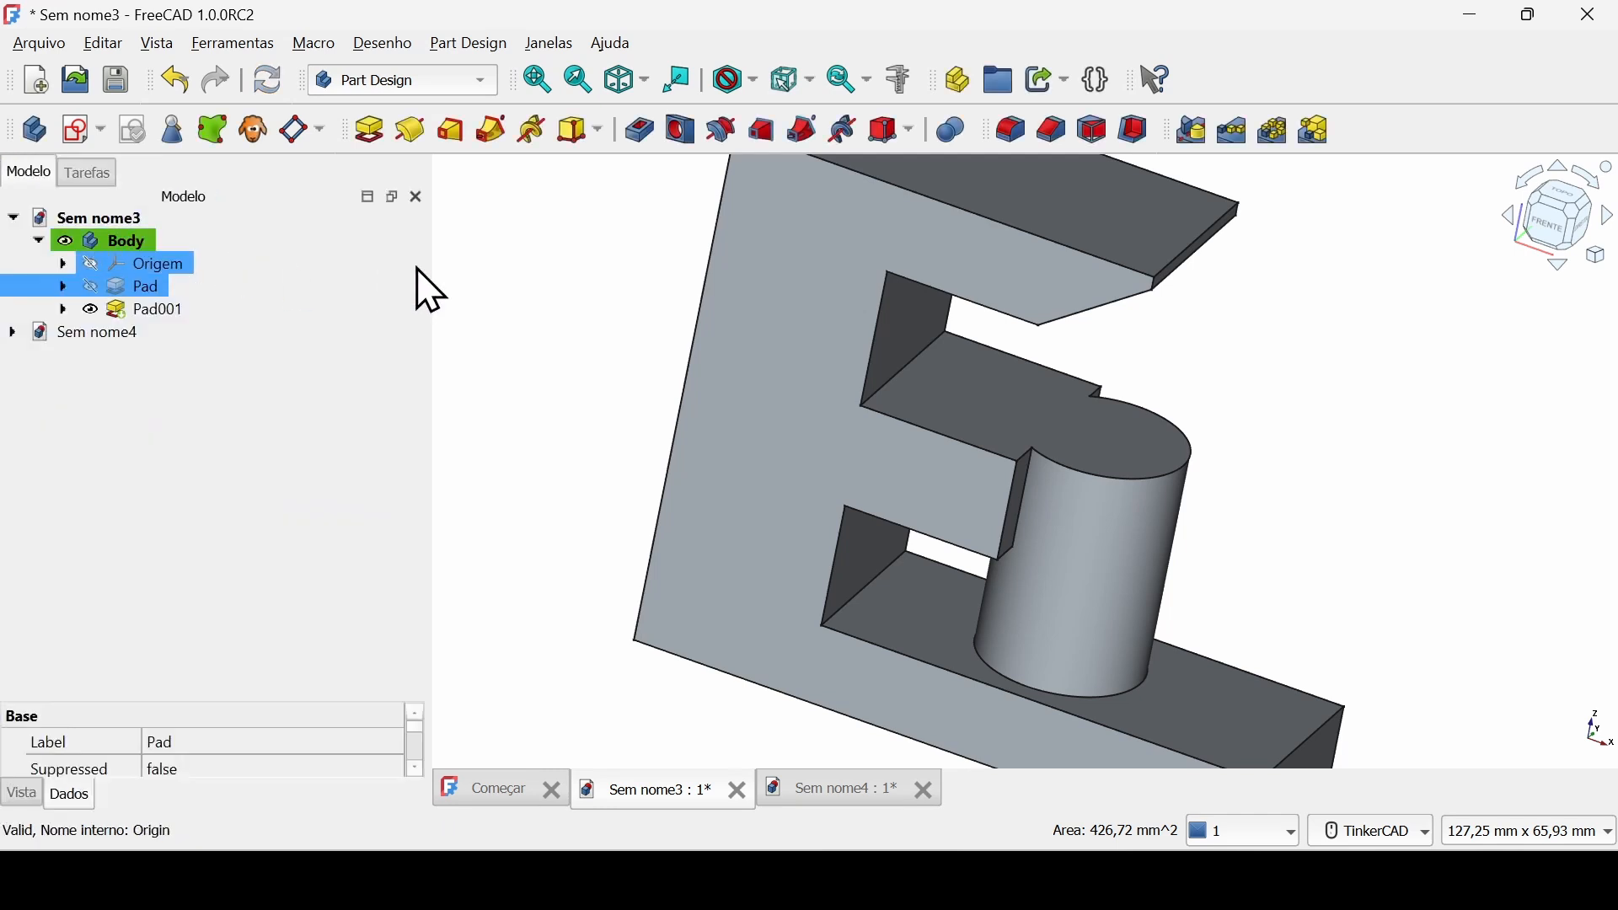
{"action": "scroll", "coordinate": [653, 396], "scroll_direction": "down", "scroll_amount": 2}
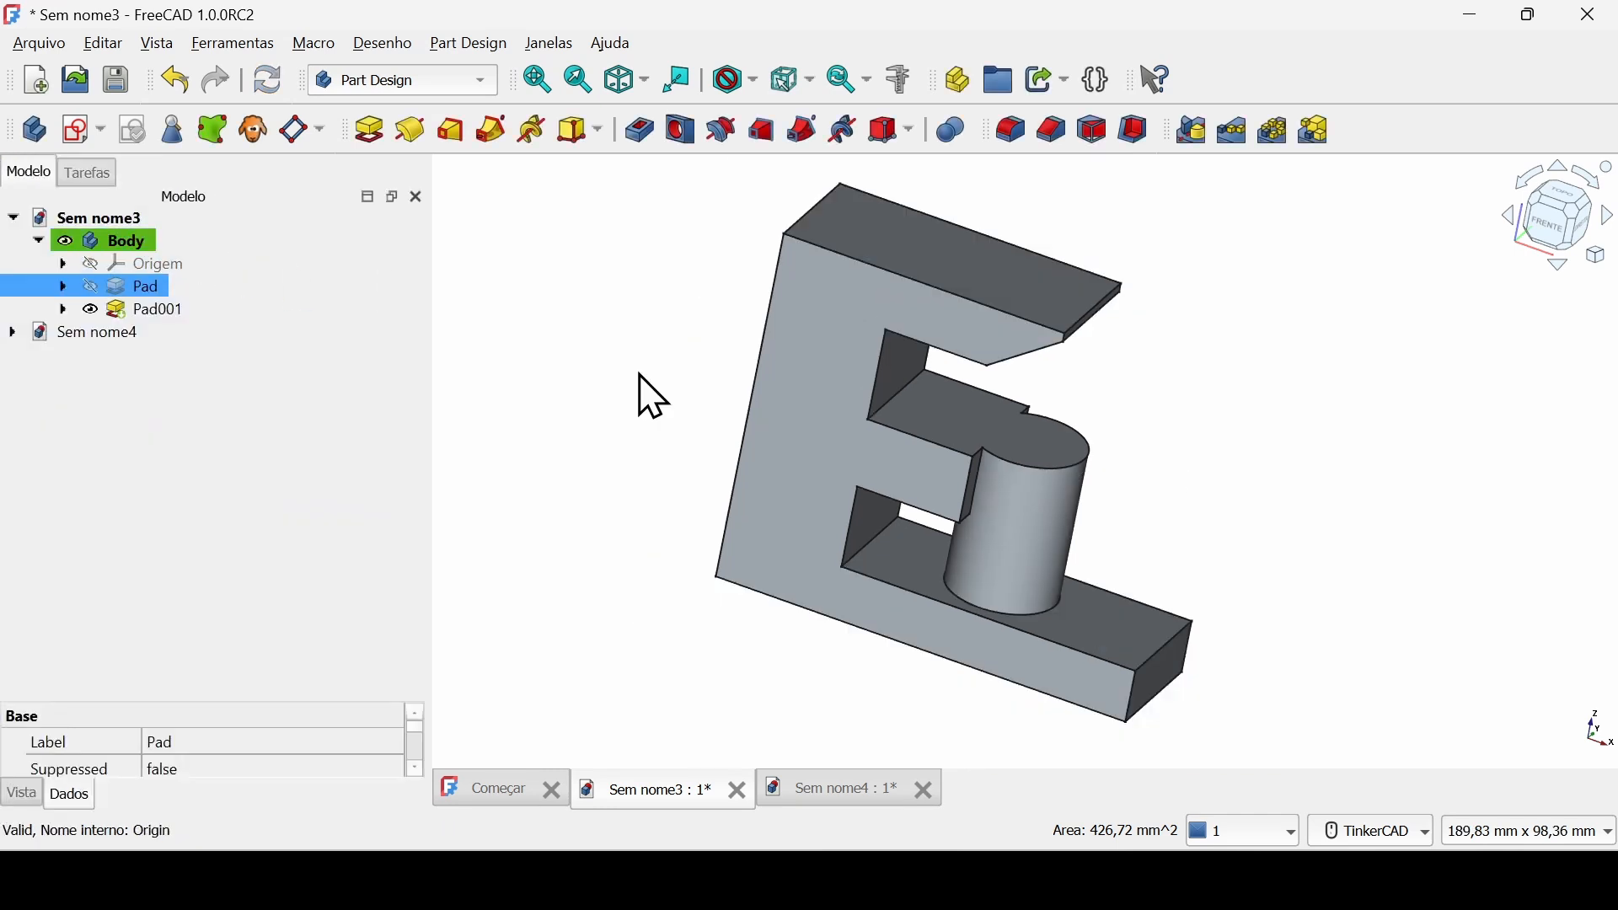